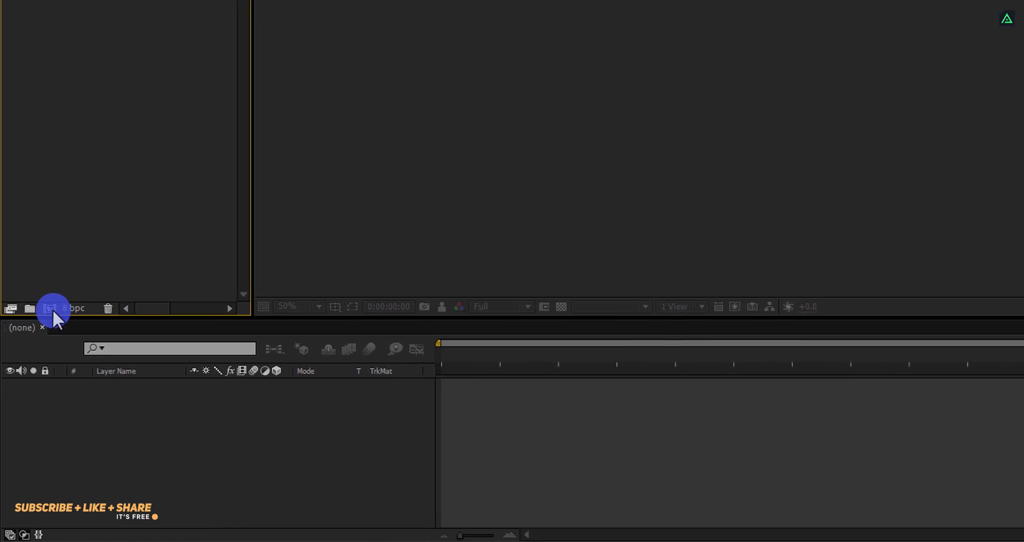
# Create the Elegant_Logo_Animation composition and start a new 1920×1080 white solid named background
pyautogui.click(50, 309)
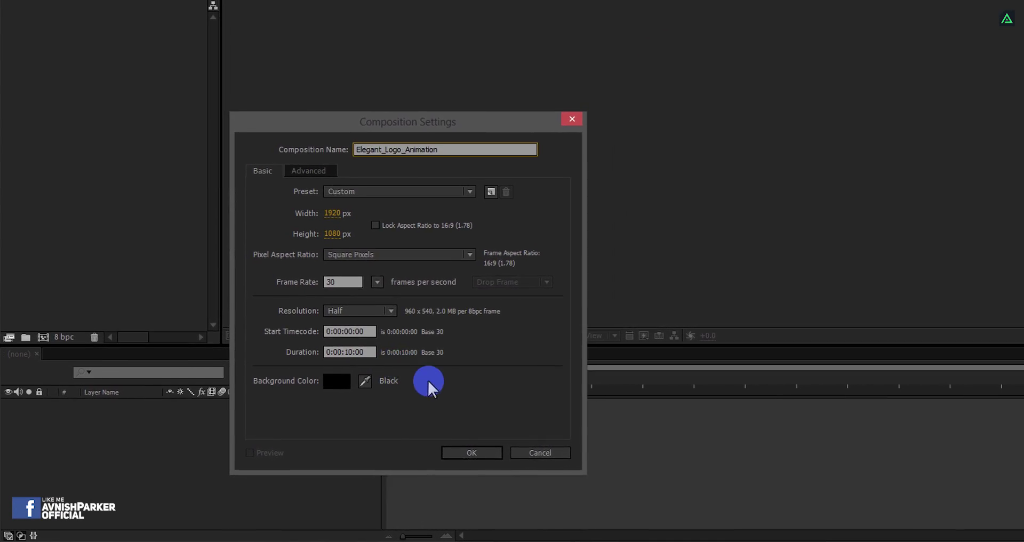
pyautogui.click(471, 452)
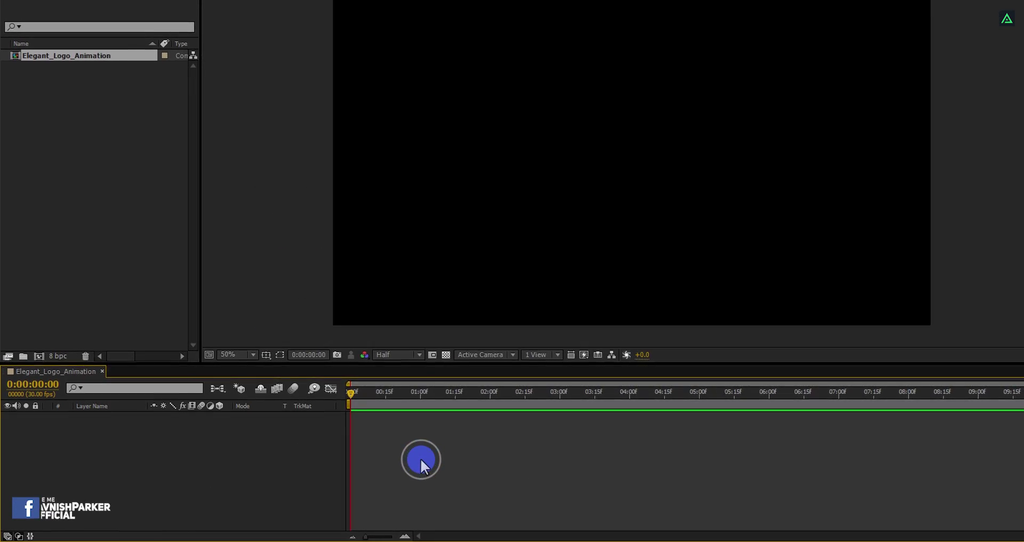
pyautogui.rightClick(232, 451)
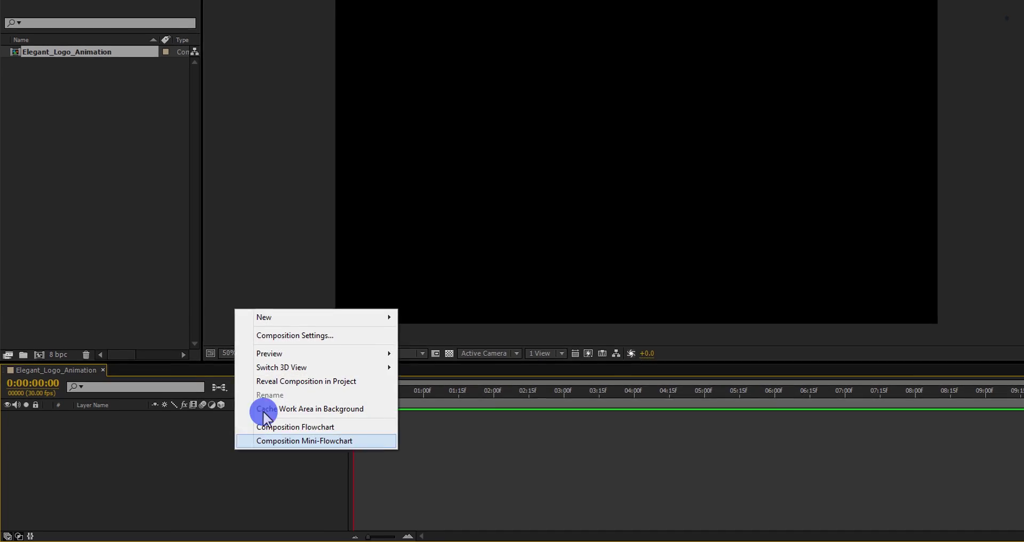
pyautogui.moveTo(394, 310)
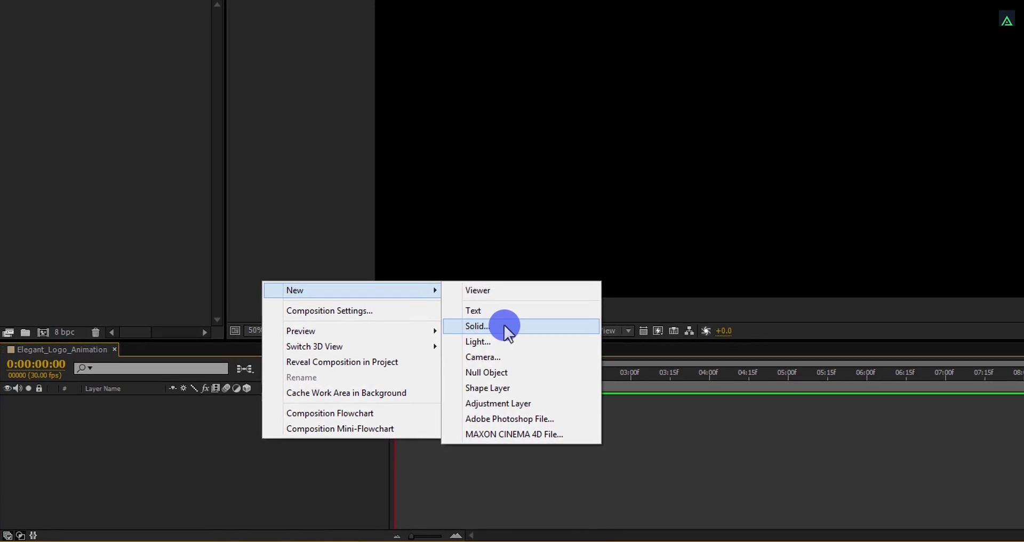
pyautogui.click(508, 322)
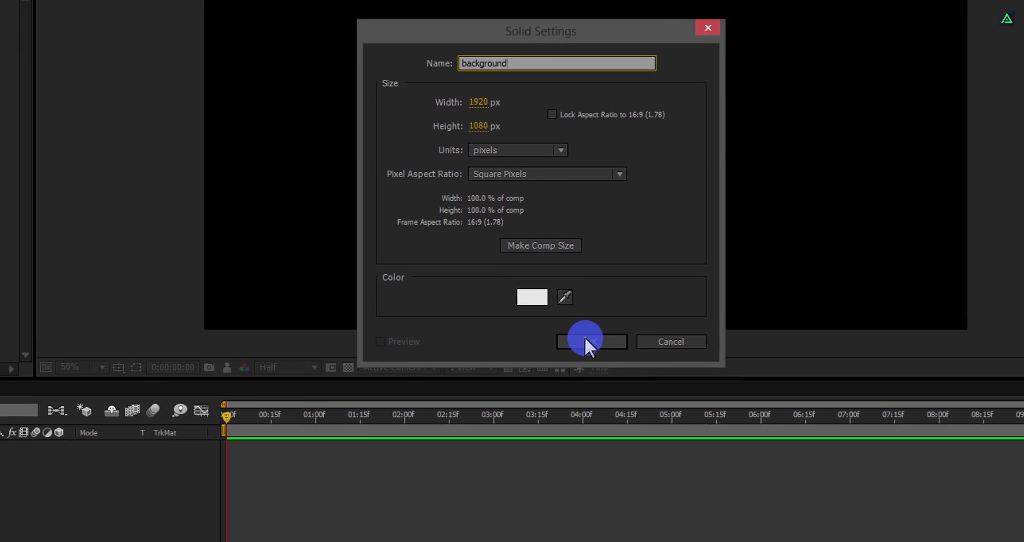
# Create the background solid and apply the Gradient Ramp effect to it
pyautogui.click(723, 306)
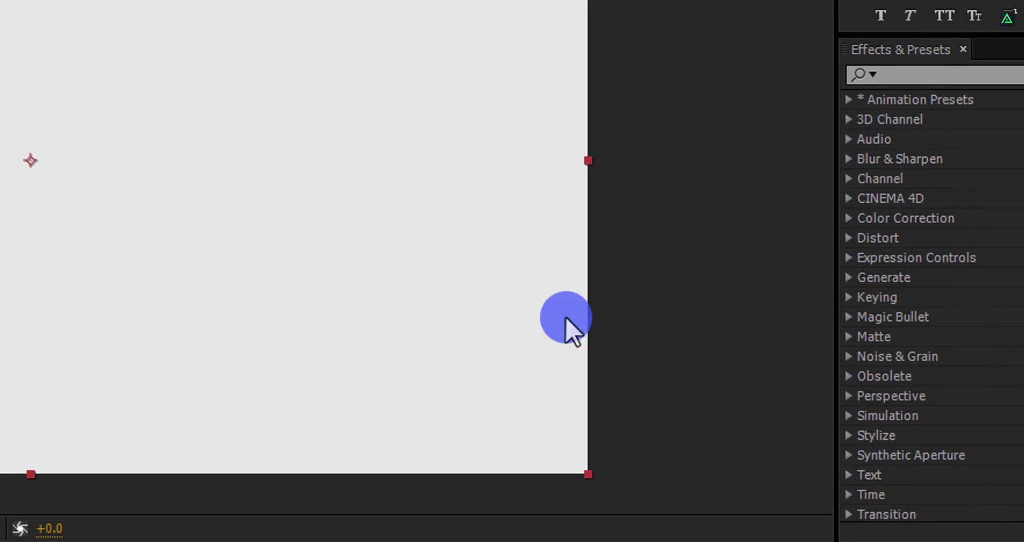
pyautogui.click(859, 78)
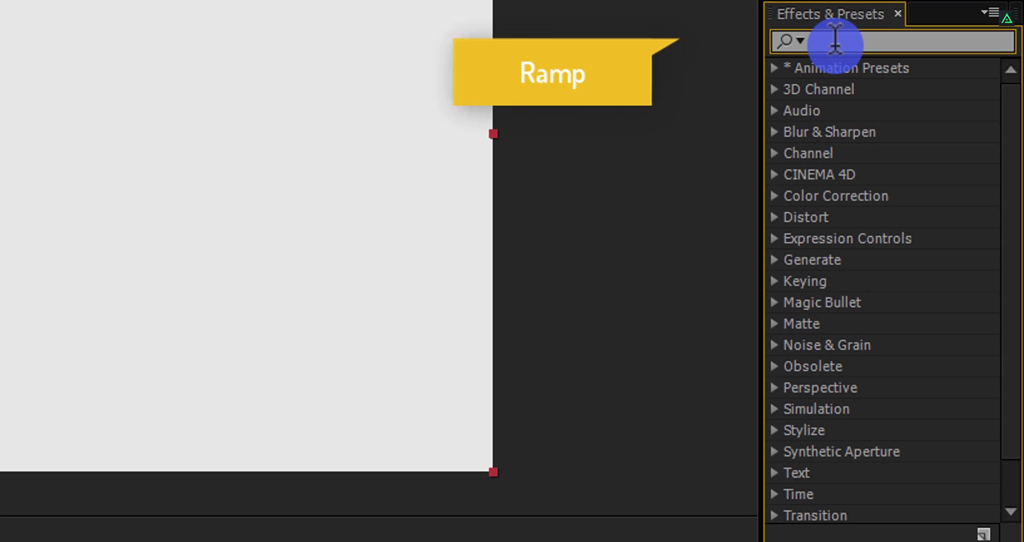
pyautogui.write('ramp')
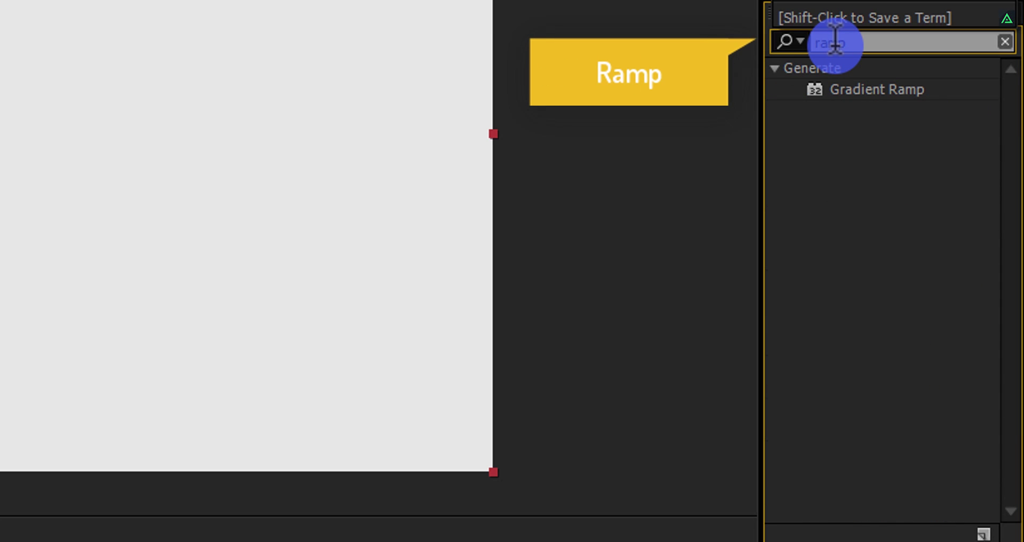
pyautogui.doubleClick(852, 90)
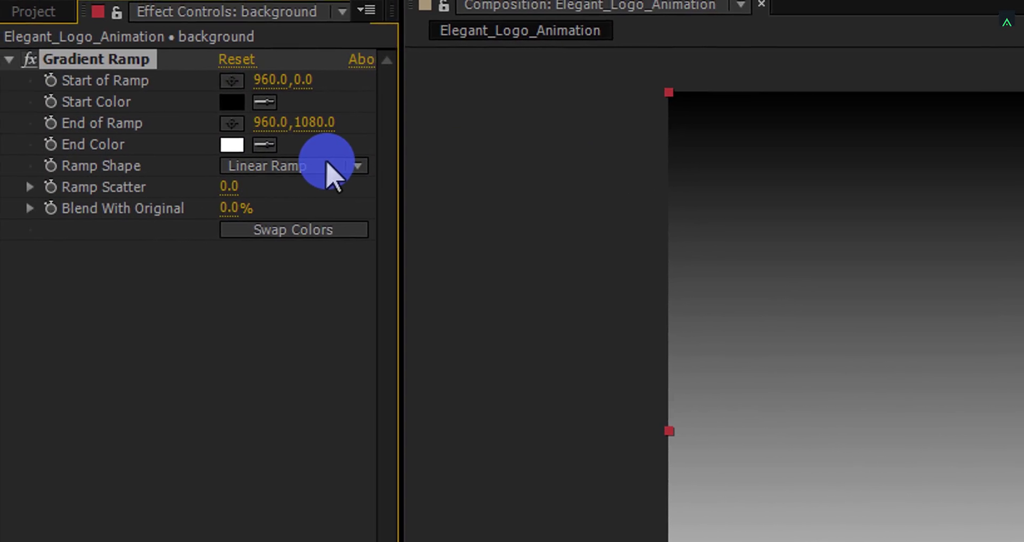
# Make the ramp Radial, with a white start colour and a black end colour
pyautogui.click(330, 163)
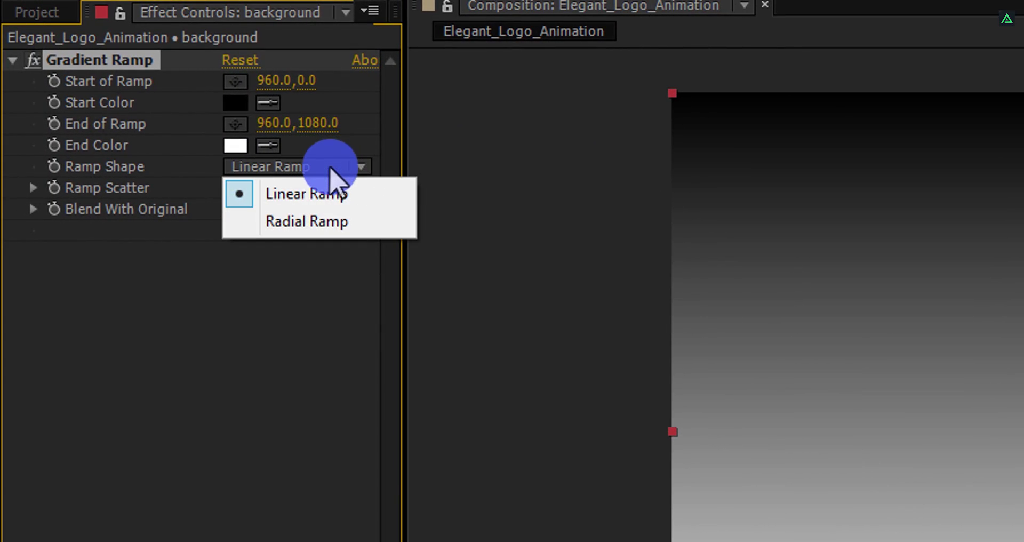
pyautogui.click(333, 219)
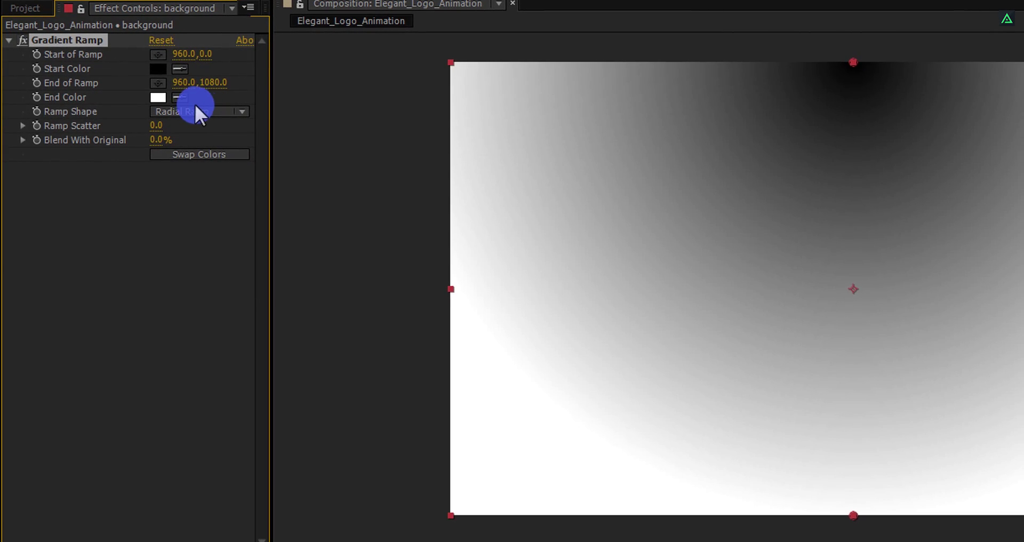
pyautogui.click(180, 97)
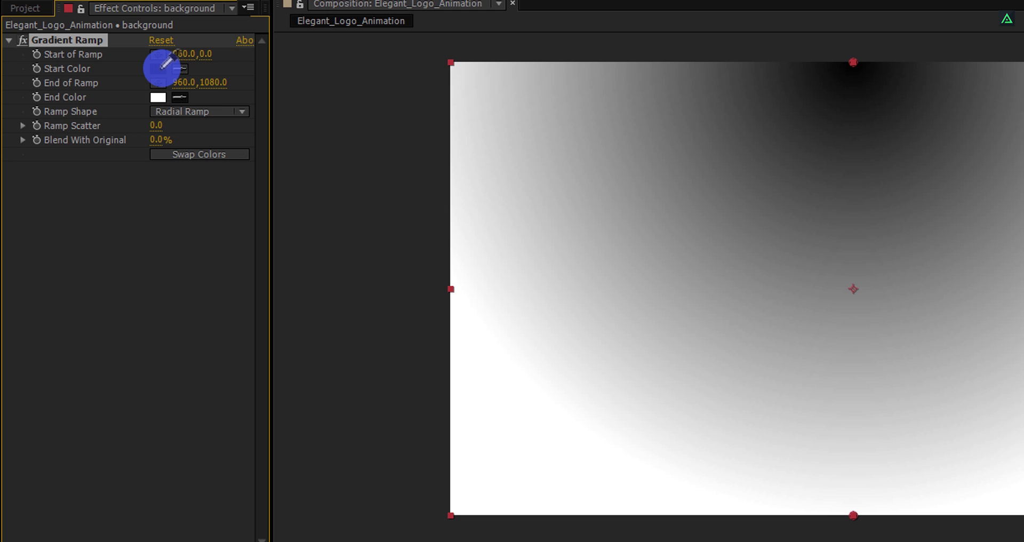
pyautogui.click(160, 69)
pyautogui.click(160, 68)
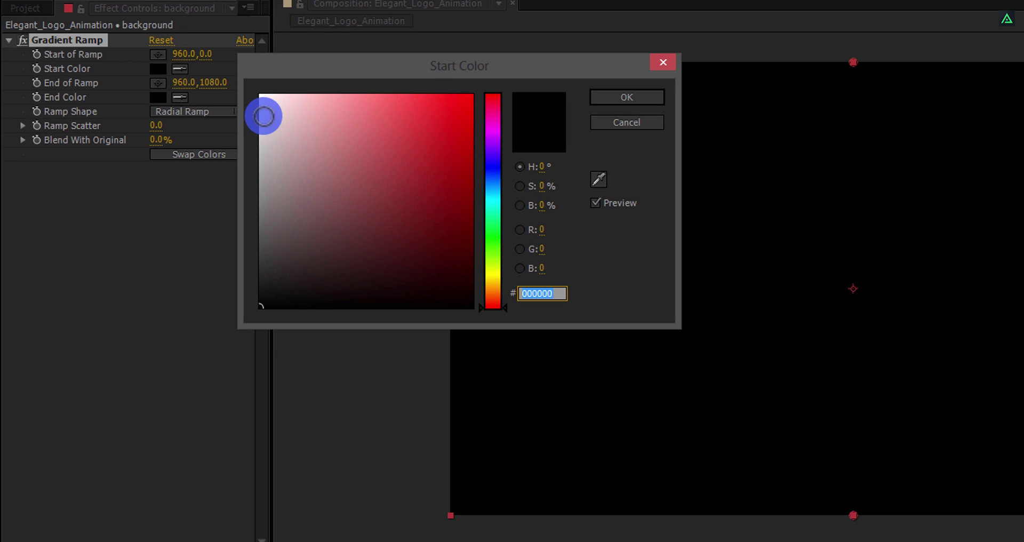
pyautogui.moveTo(263, 114); pyautogui.dragTo(242, 79)
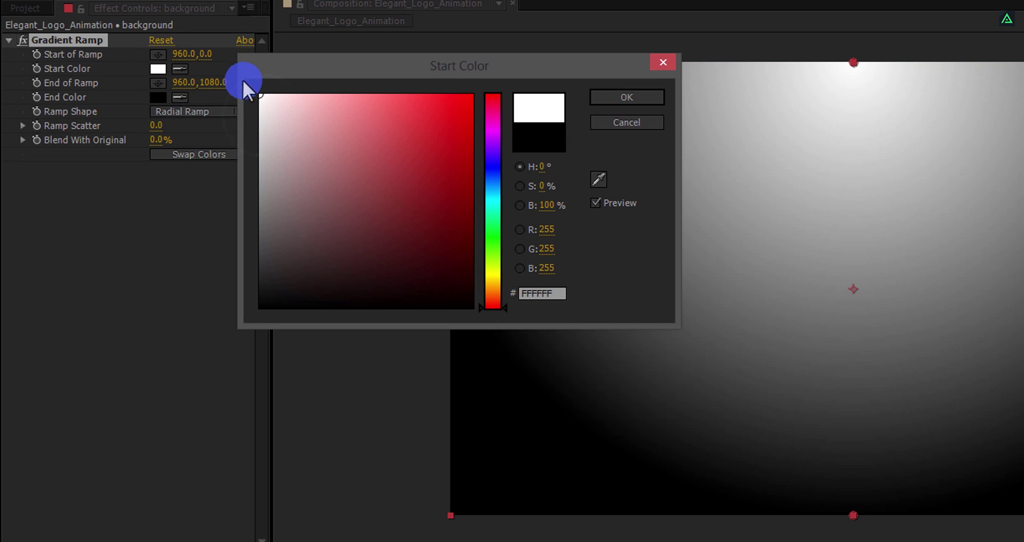
pyautogui.click(599, 97)
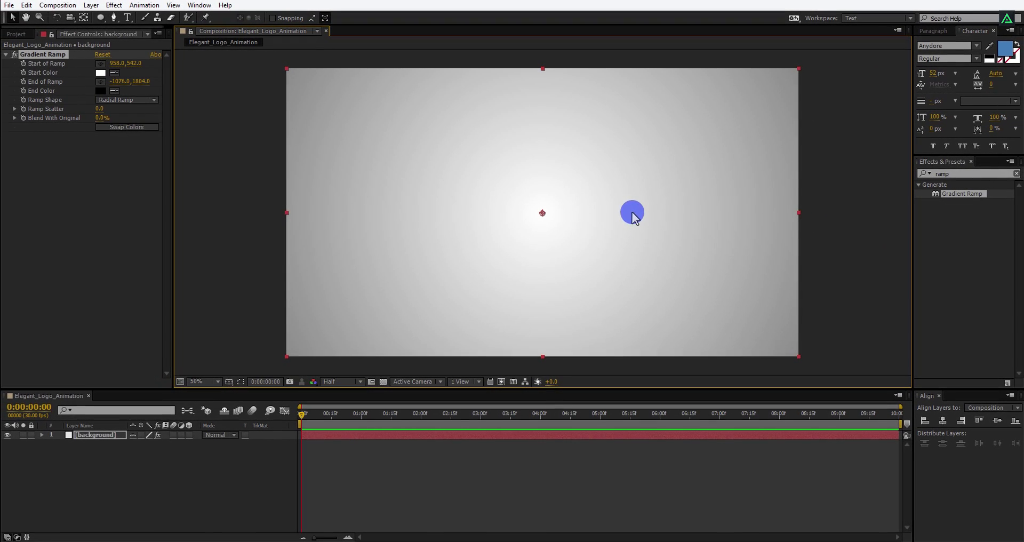
# Import the lens flare footage, logo intro video and Logo.png from the Data folder into the project
pyautogui.click(19, 35)
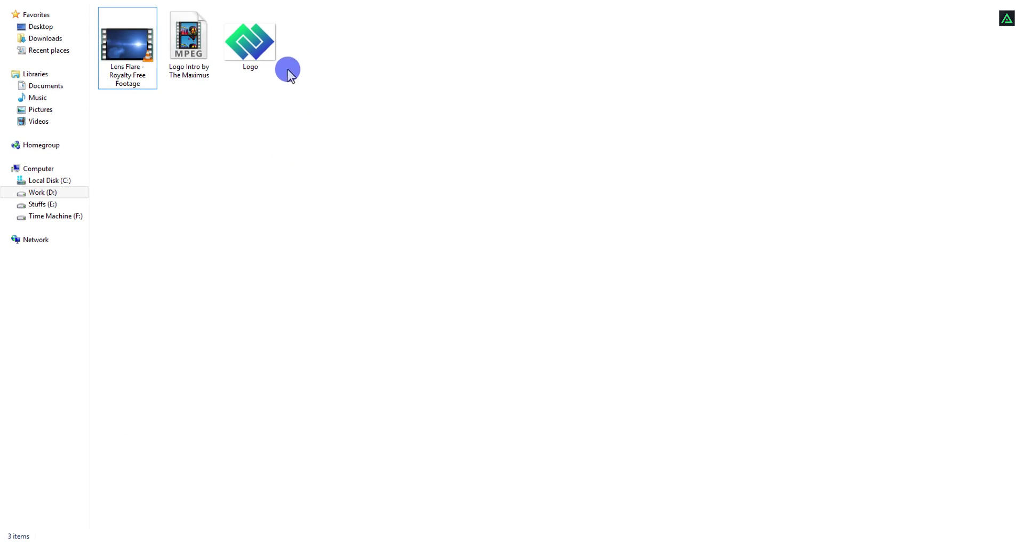
pyautogui.moveTo(308, 54); pyautogui.dragTo(85, 238)
# Add Logo.png to the composition as a layer
pyautogui.click(84, 237)
pyautogui.click(36, 138)
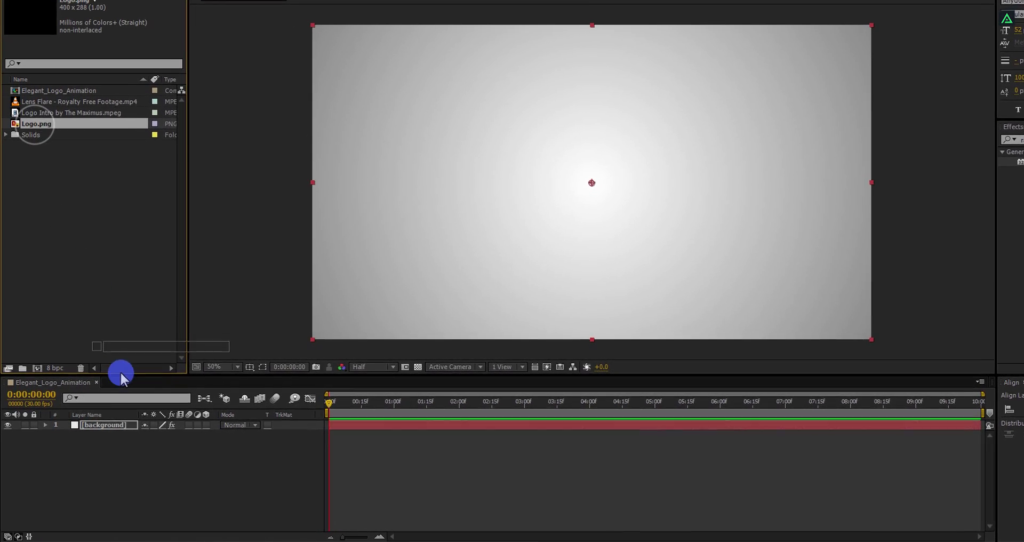
pyautogui.moveTo(120, 378); pyautogui.dragTo(113, 422)
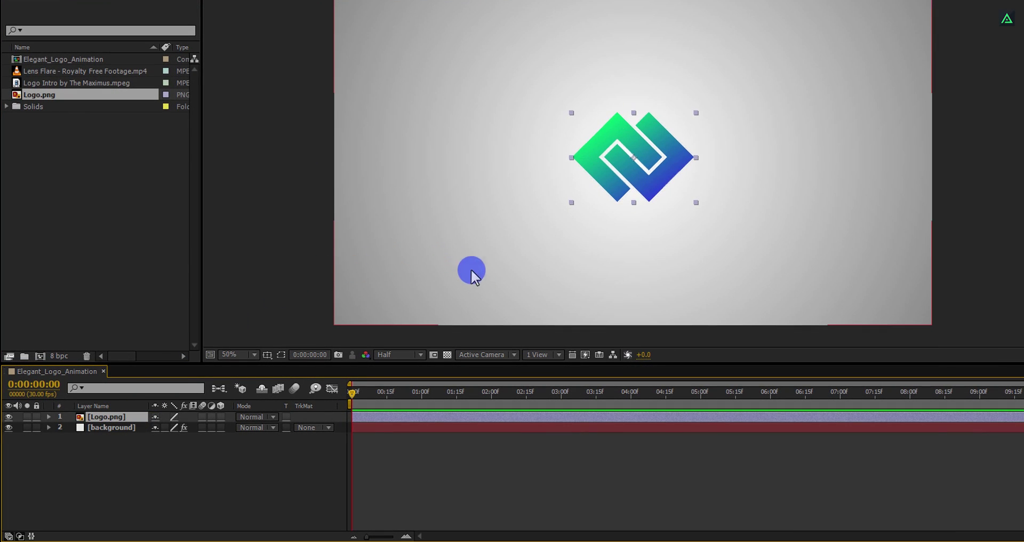
# Pre-compose the logo layer as 'Logo Here', moving all attributes into the new composition
pyautogui.rightClick(133, 416)
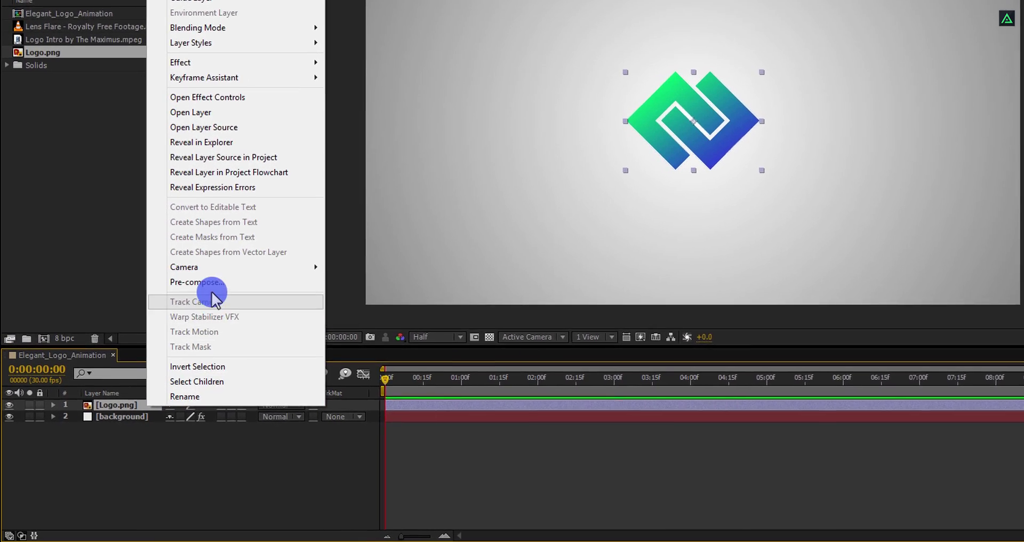
pyautogui.click(211, 282)
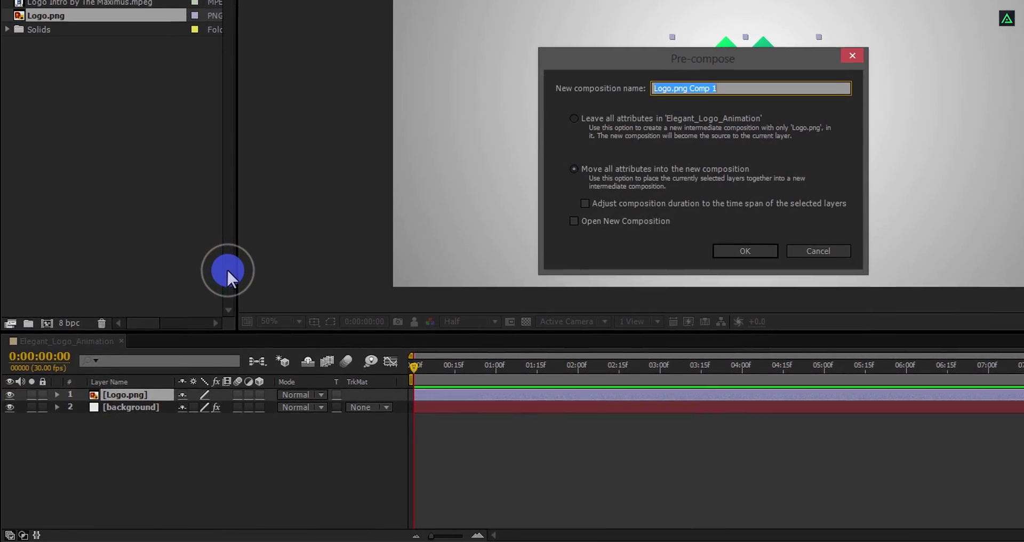
pyautogui.press('End')
pyautogui.press('BackSpace')
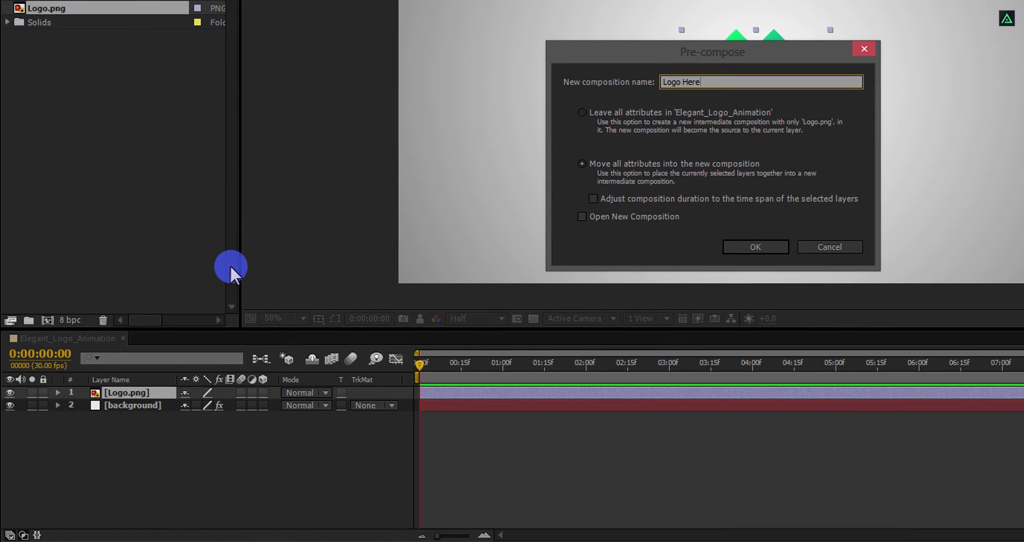
pyautogui.click(626, 162)
pyautogui.click(755, 247)
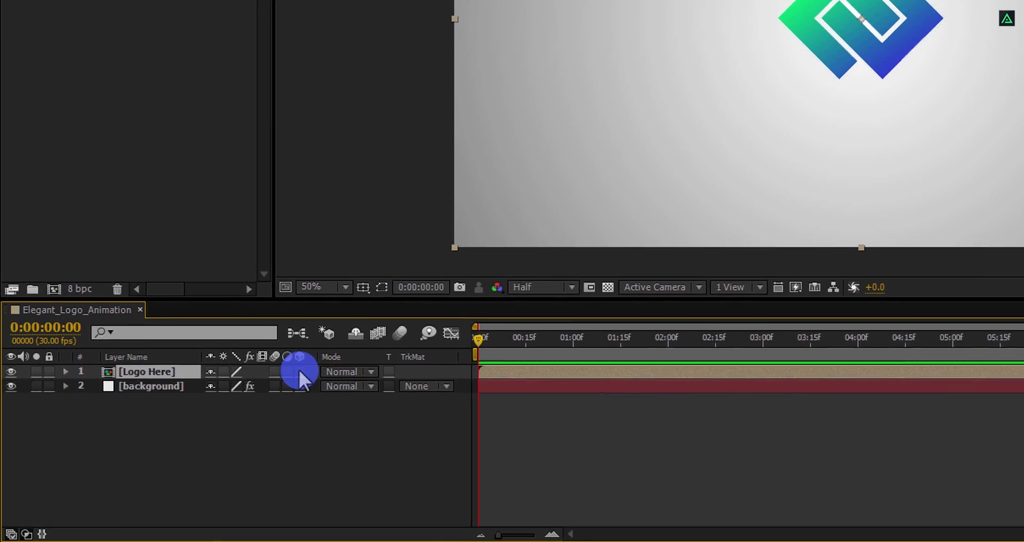
# Reveal the layer switch columns and turn on the 3D Layer switch for Logo Here
pyautogui.press('F4')
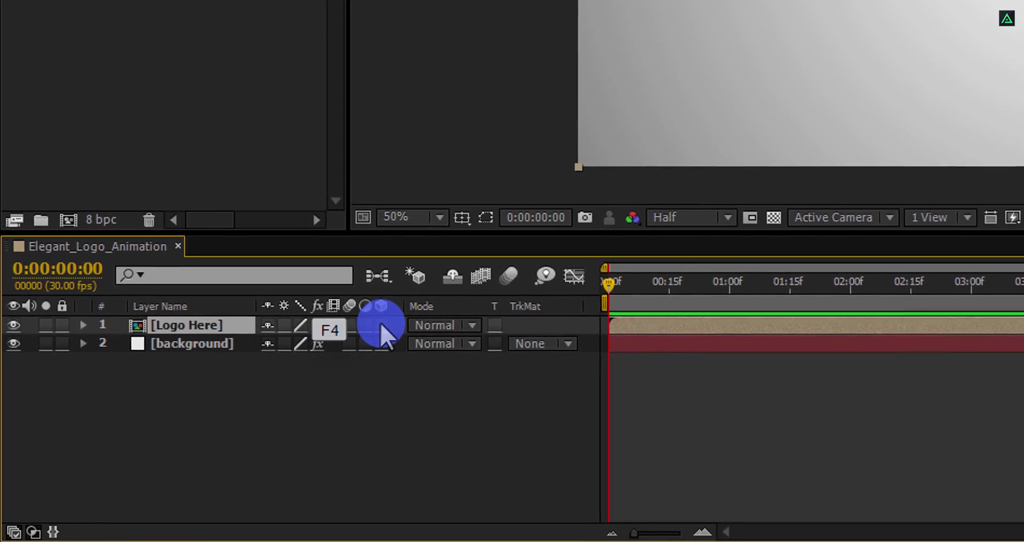
pyautogui.press('F4')
pyautogui.press('F4')
pyautogui.press('F4')
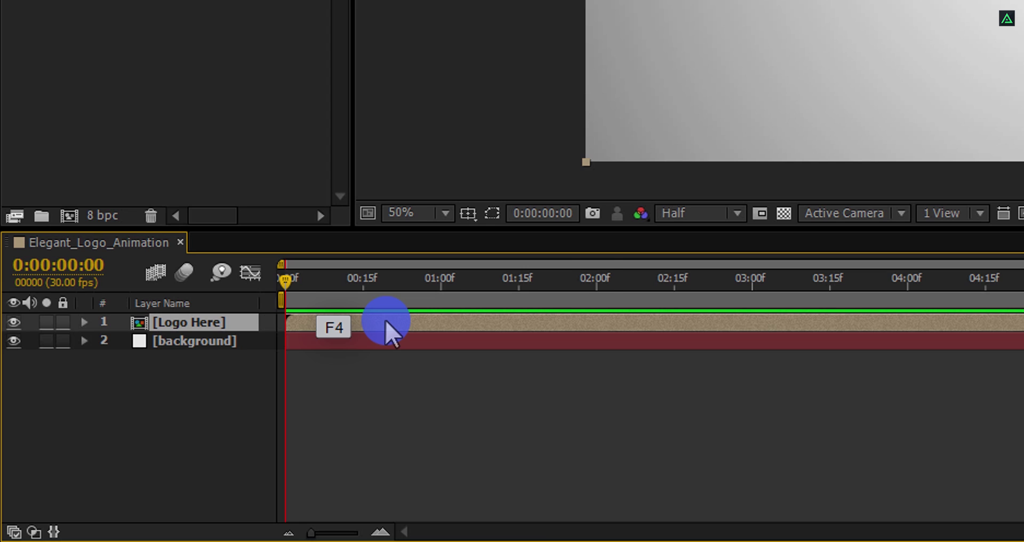
pyautogui.press('F4')
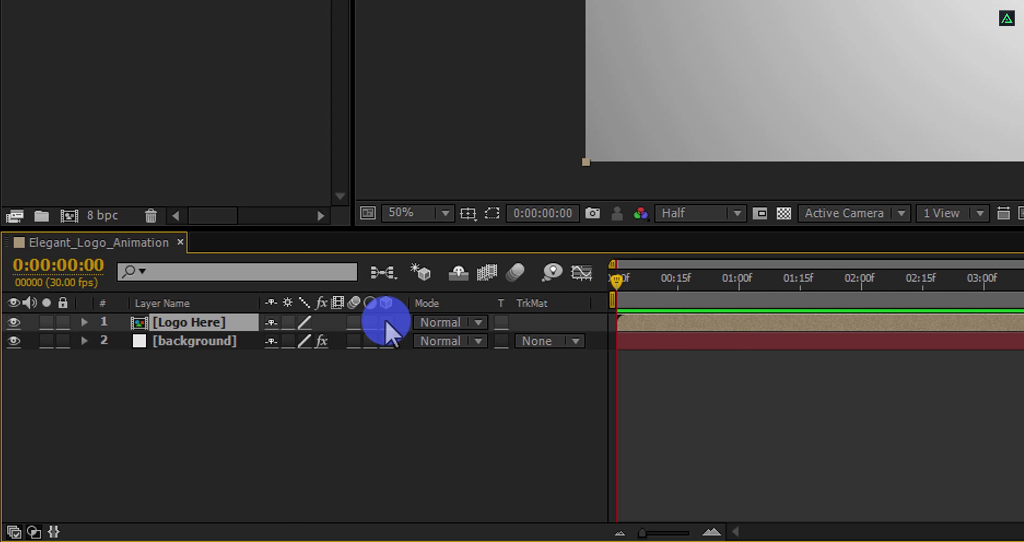
pyautogui.rightClick(402, 302)
pyautogui.click(443, 370)
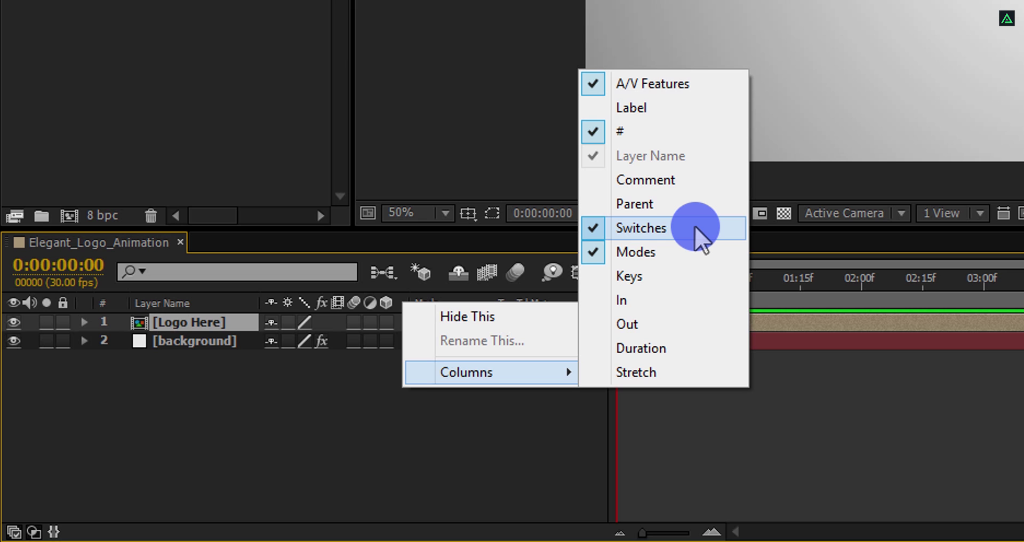
pyautogui.click(381, 318)
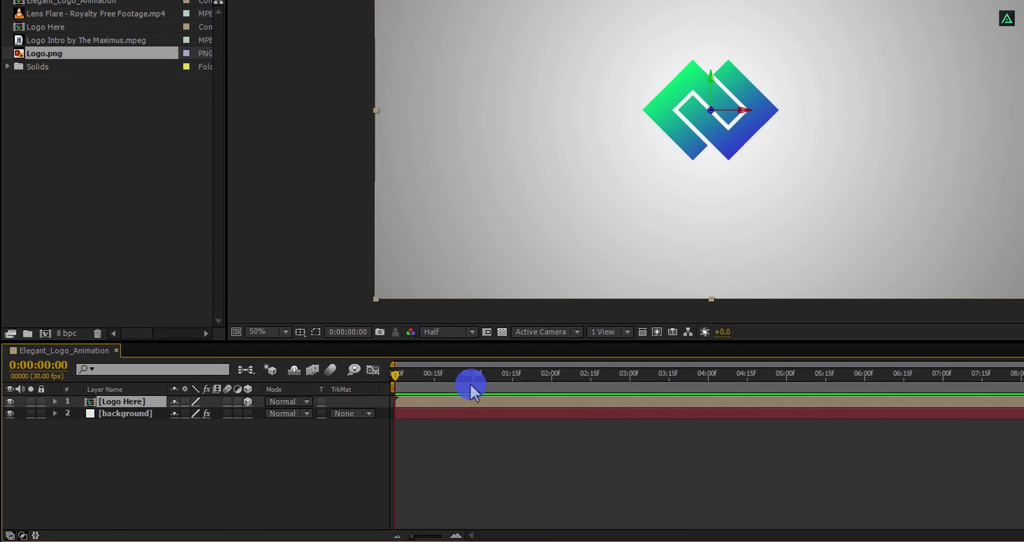
# At 0:00:01:00, keyframe the logo's Position and X, Y and Z Rotation
pyautogui.click(469, 382)
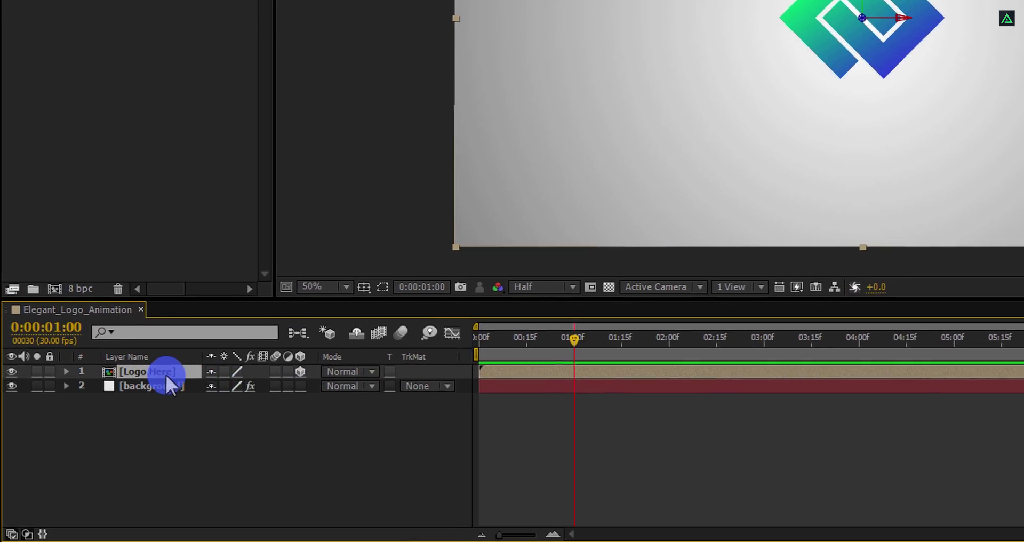
pyautogui.press('p')
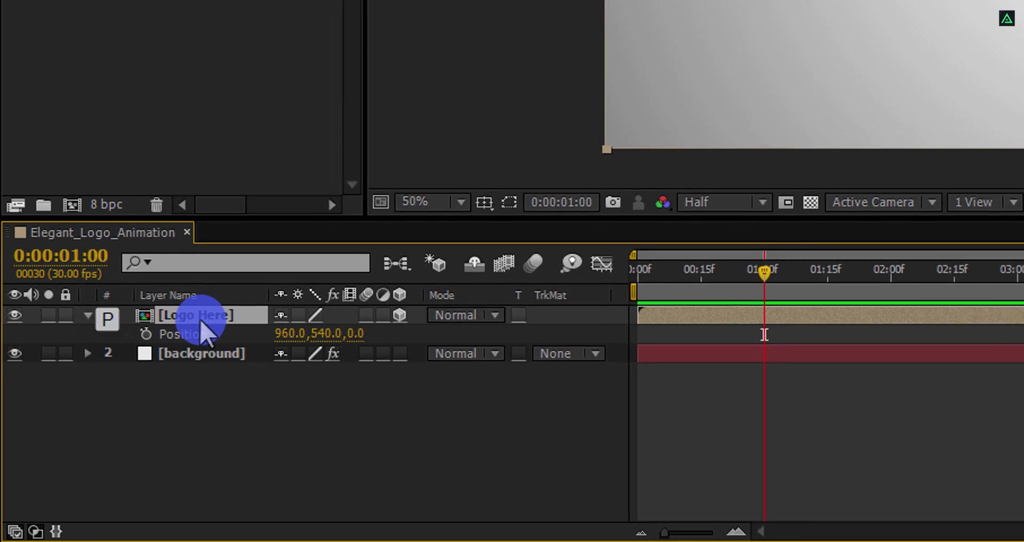
pyautogui.click(146, 333)
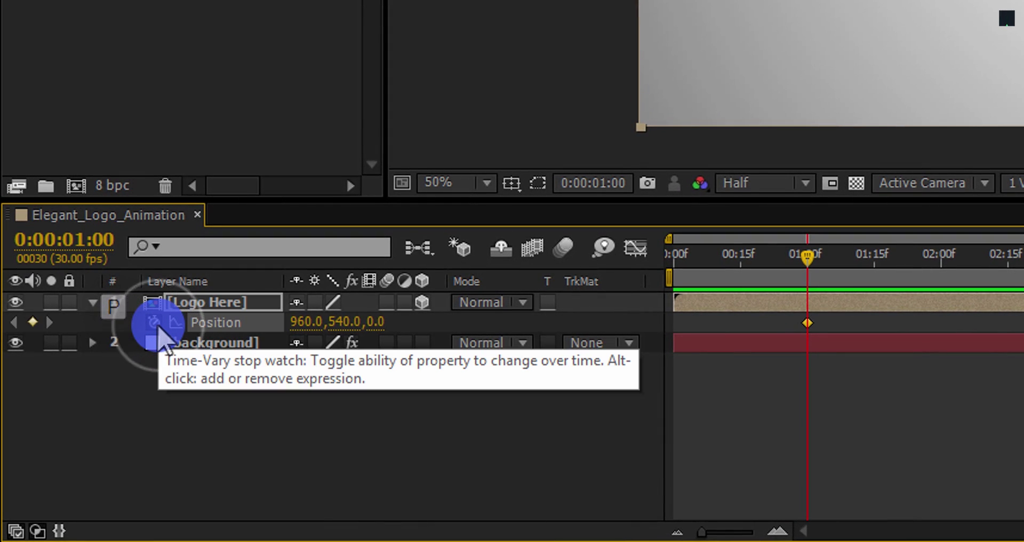
pyautogui.press('r')
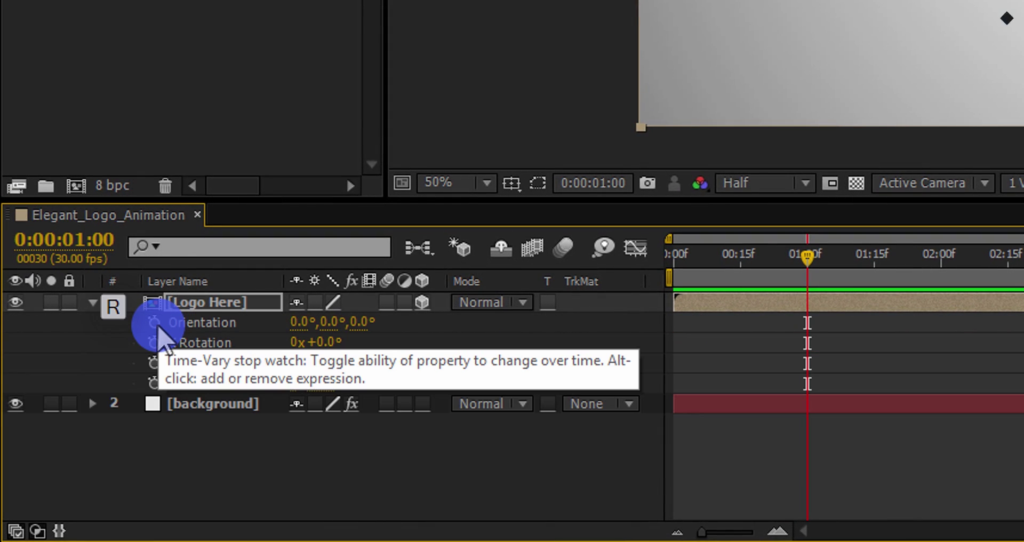
pyautogui.click(153, 342)
pyautogui.click(153, 362)
pyautogui.click(153, 382)
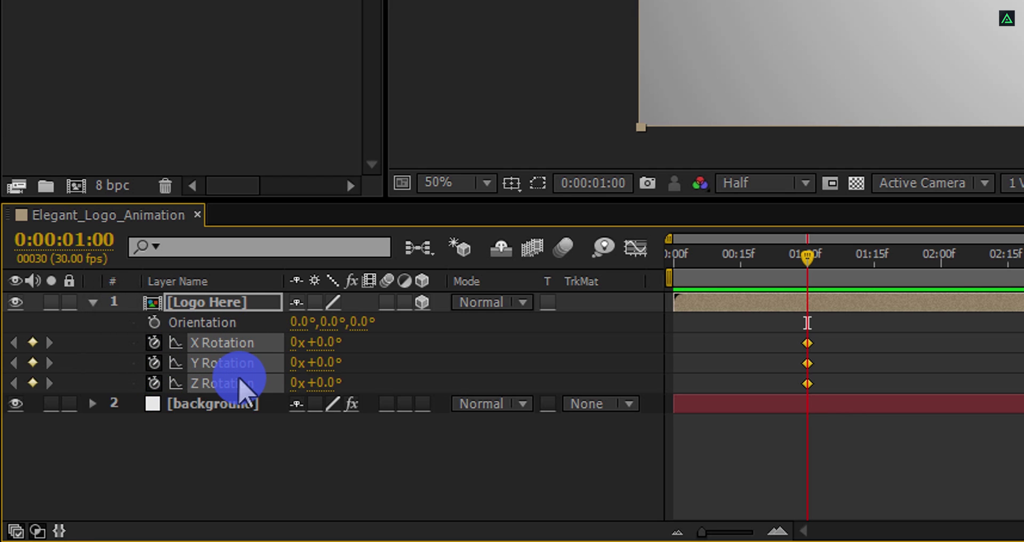
# Add a Scale keyframe at one second, show all keyframed properties, and return to frame 0
pyautogui.press('s')
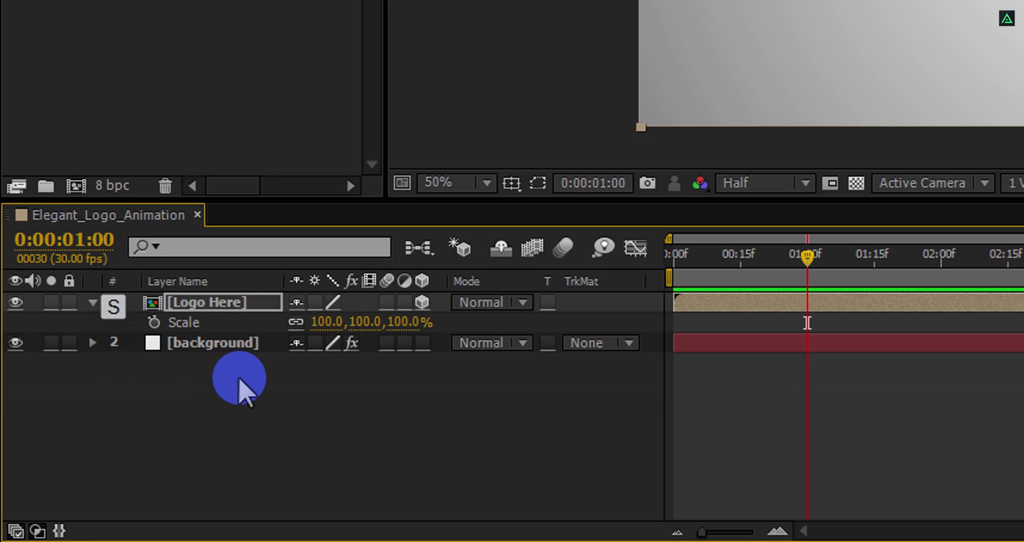
pyautogui.click(154, 322)
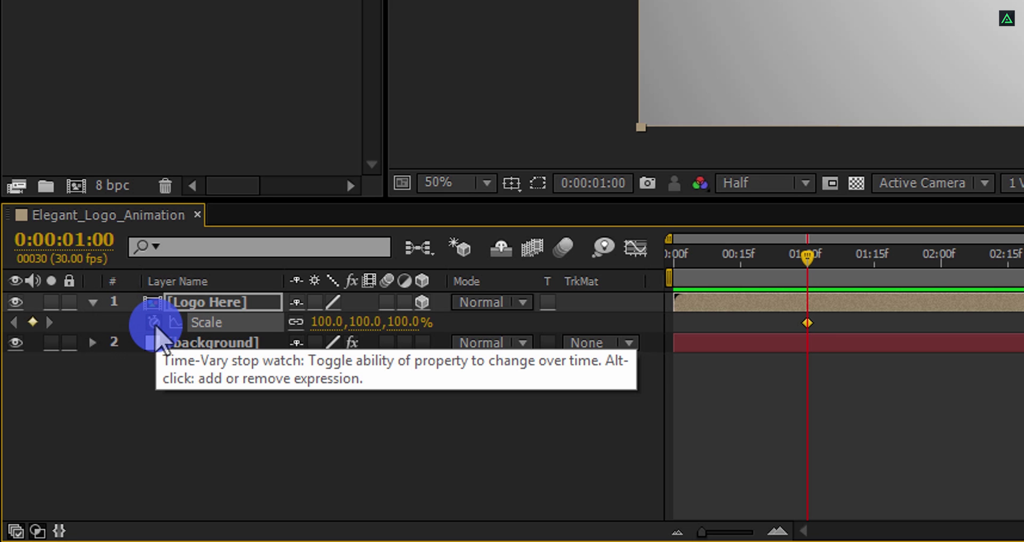
pyautogui.press('u')
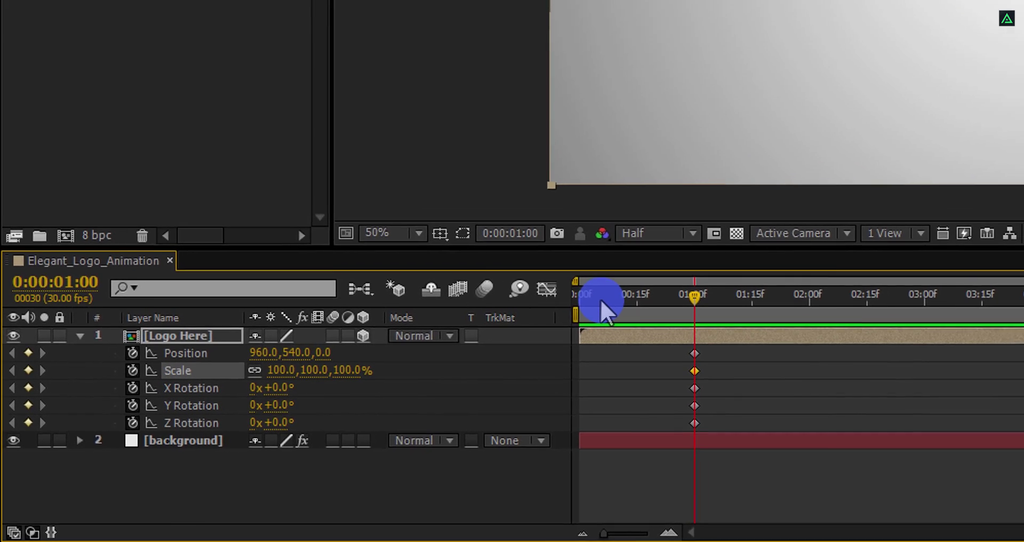
pyautogui.click(628, 274)
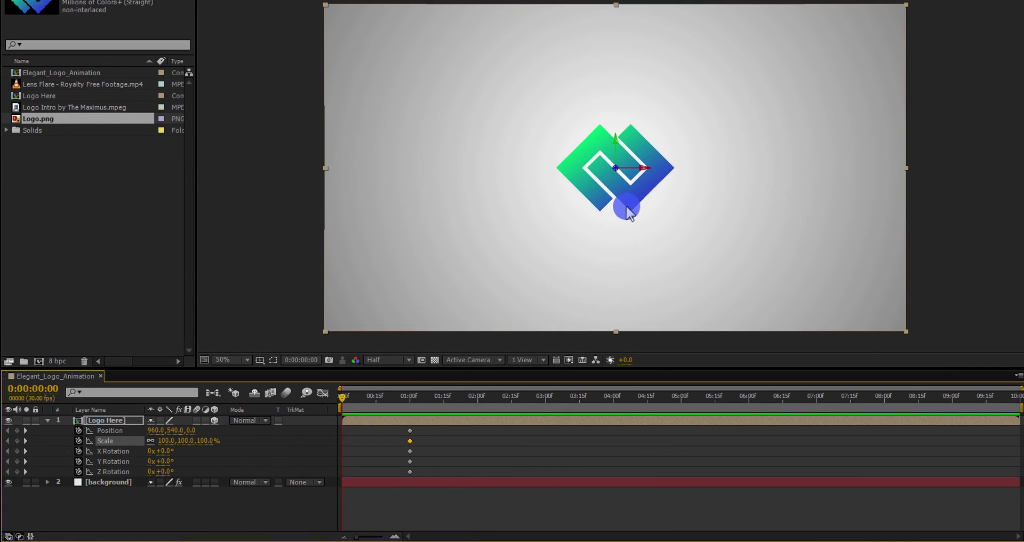
# At frame 0, move the logo upper-left to 382,246,0 with rotations X 90°, Y 1x, Z 120°
pyautogui.moveTo(628, 210); pyautogui.dragTo(452, 117)
pyautogui.click(287, 427)
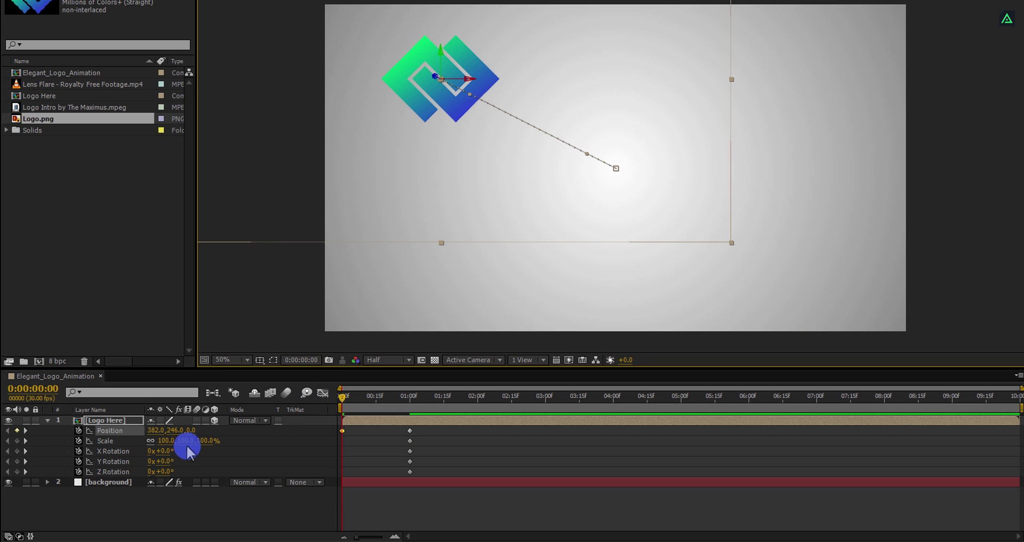
pyautogui.click(170, 451)
pyautogui.write('90')
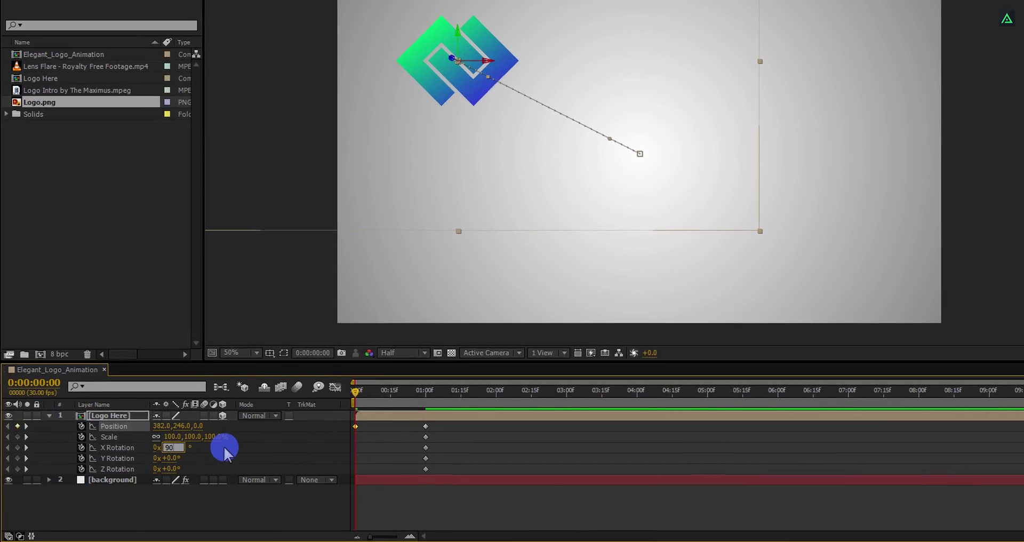
pyautogui.press('Return')
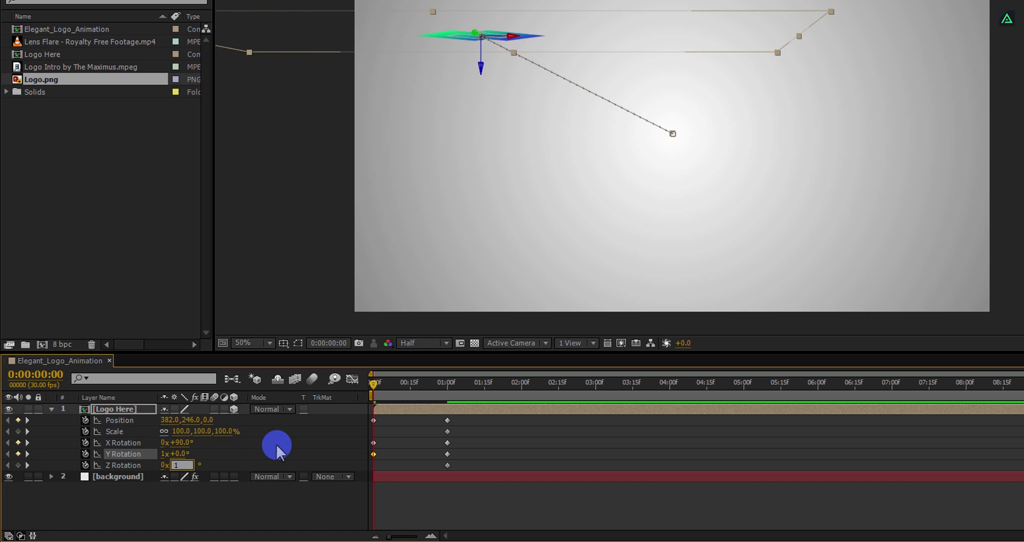
pyautogui.write('120')
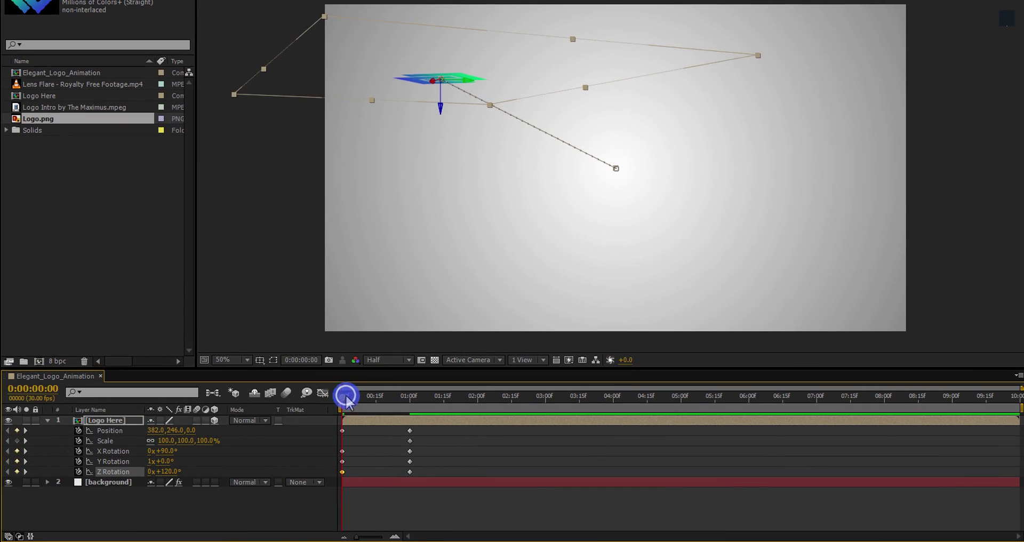
pyautogui.moveTo(346, 397); pyautogui.dragTo(392, 425)
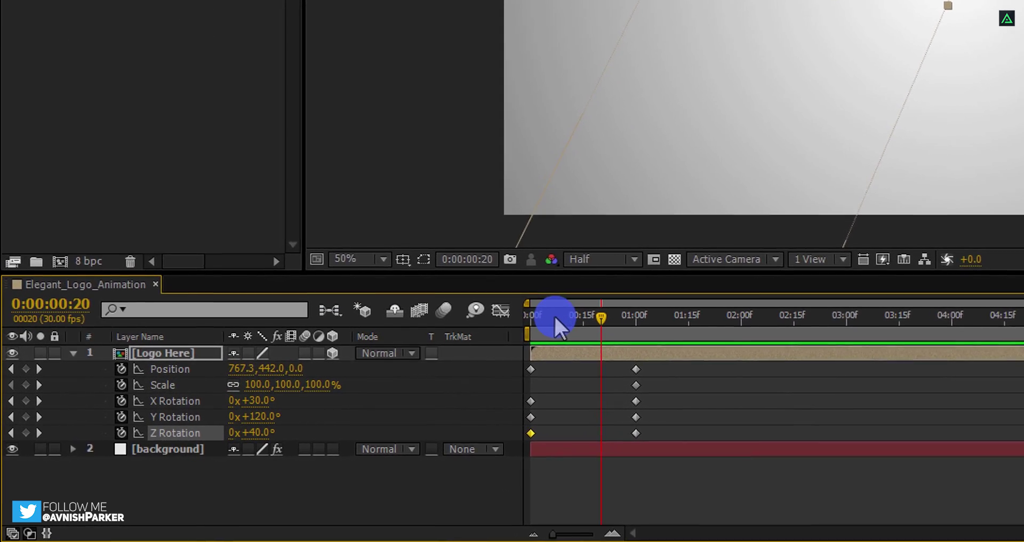
# Set the logo's Anchor Point Z to 250 and play the animation back to check it
pyautogui.click(414, 373)
pyautogui.moveTo(575, 304); pyautogui.dragTo(549, 301)
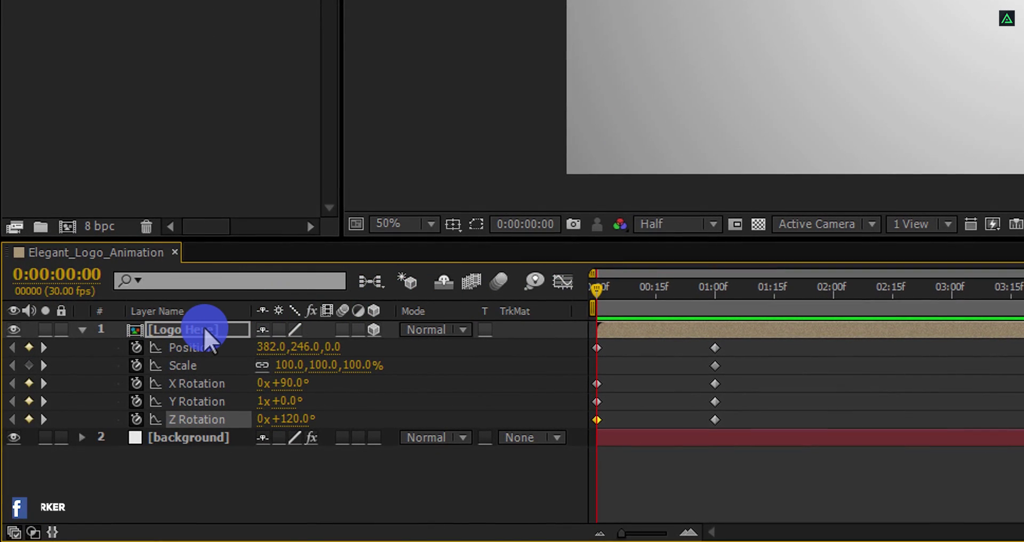
pyautogui.press('a')
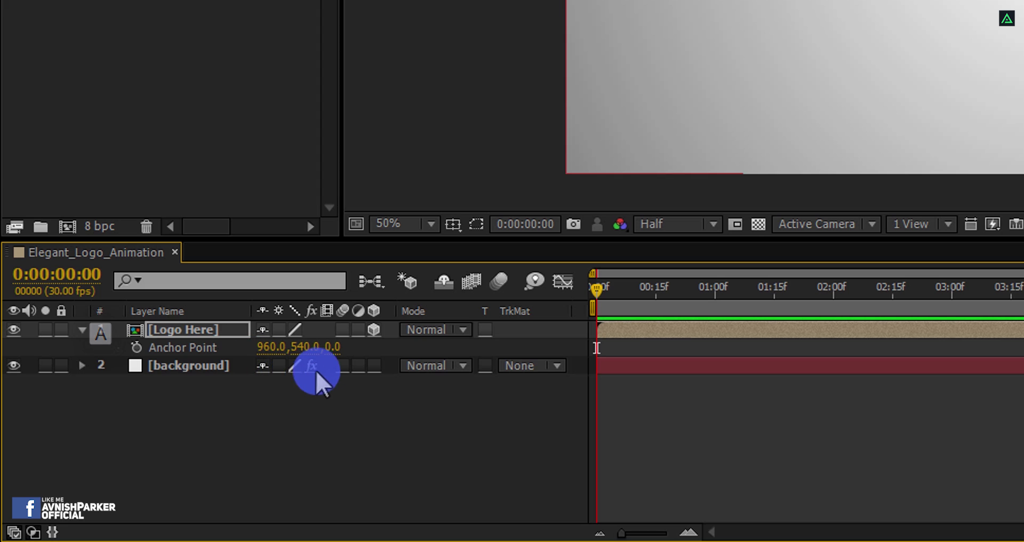
pyautogui.click(338, 348)
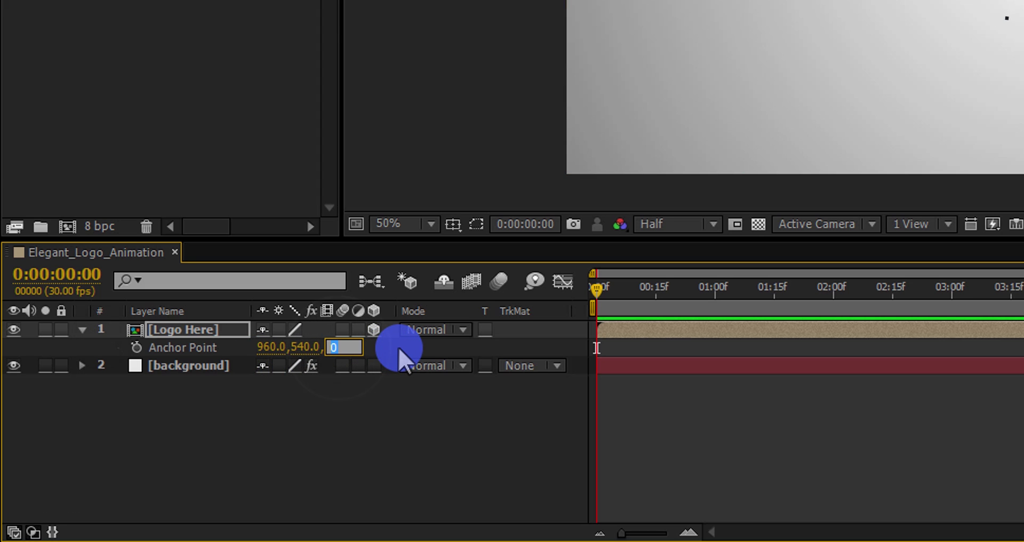
pyautogui.write('250')
pyautogui.press('Return')
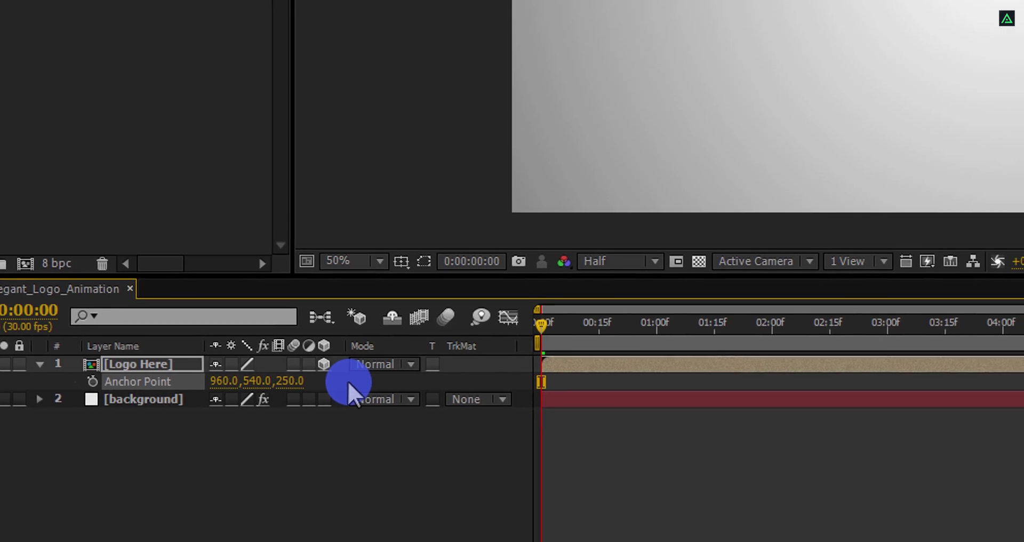
pyautogui.press('space')
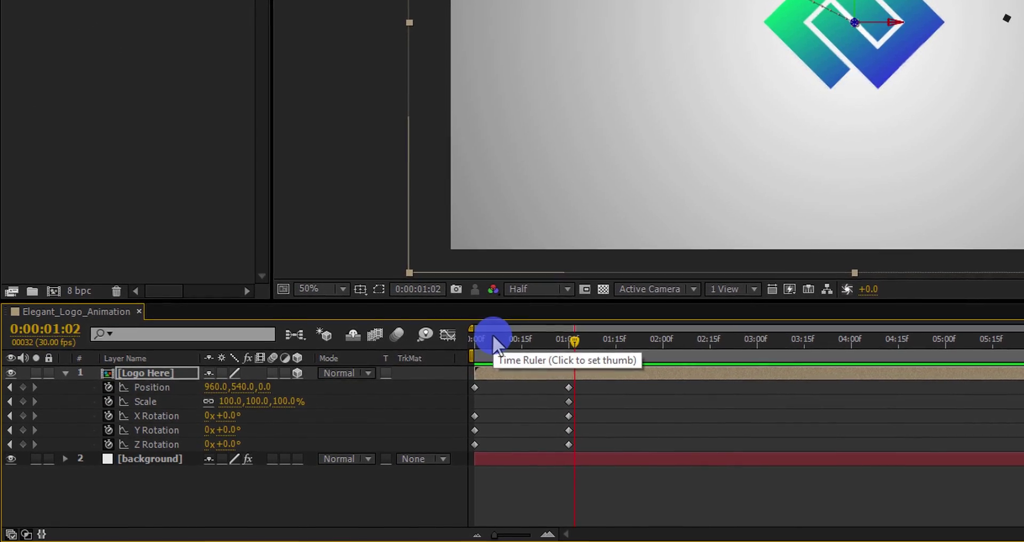
# At frame 0, set the logo's Scale to 80%
pyautogui.moveTo(492, 334); pyautogui.dragTo(474, 334)
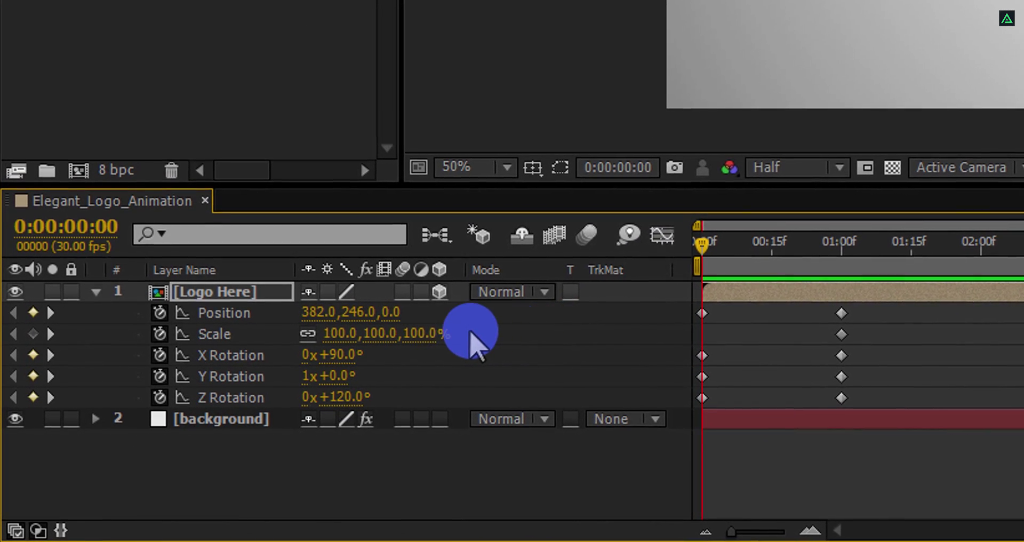
pyautogui.click(432, 334)
pyautogui.write('80')
pyautogui.press('Return')
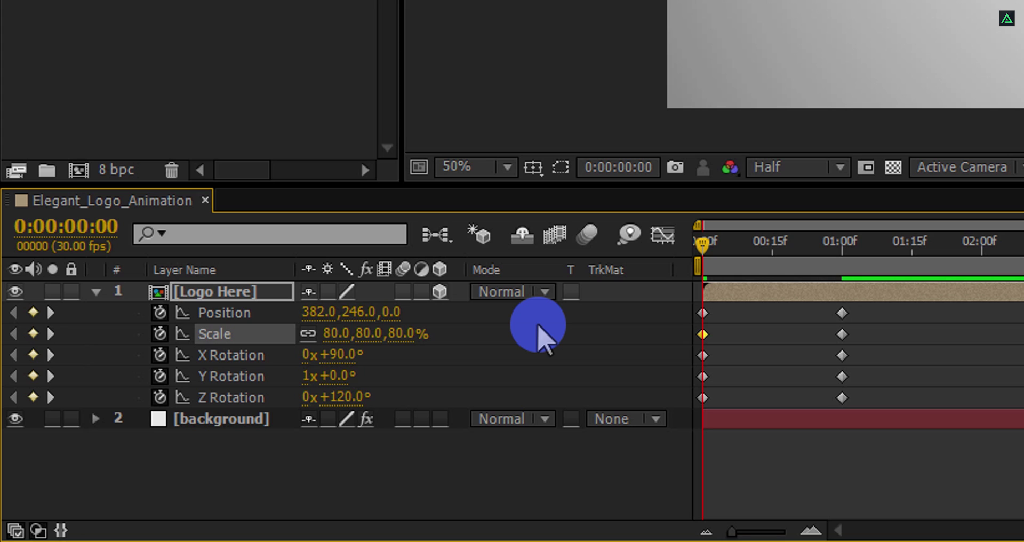
# Keyframe Opacity to fade the logo from 0% at frame 0 to 100% at about 15 frames
pyautogui.press('t')
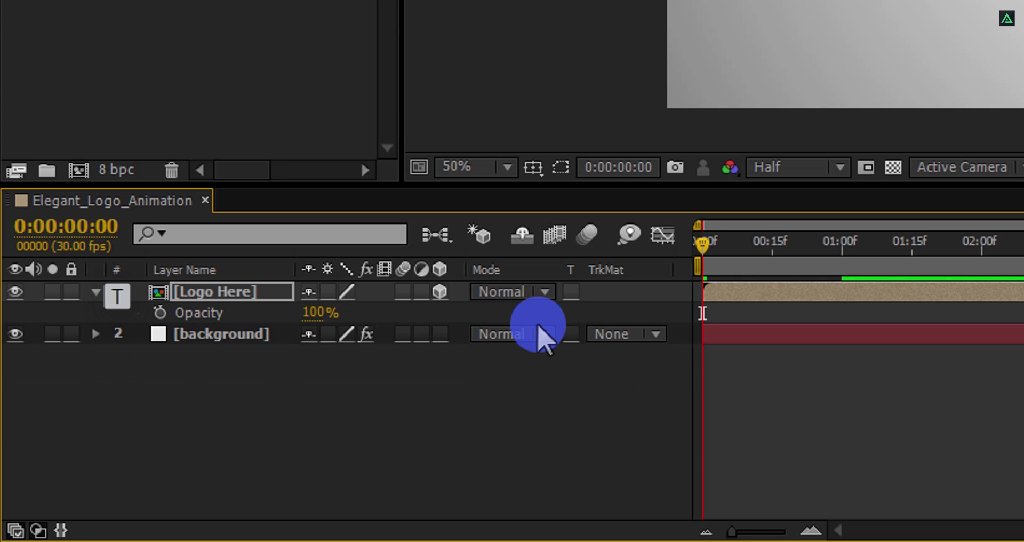
pyautogui.click(160, 315)
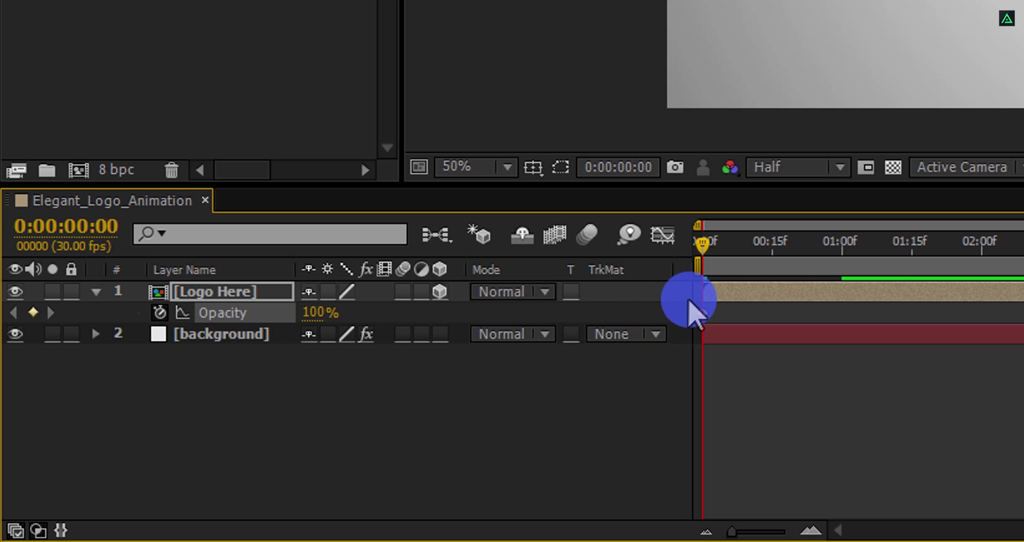
pyautogui.moveTo(698, 310); pyautogui.dragTo(758, 312)
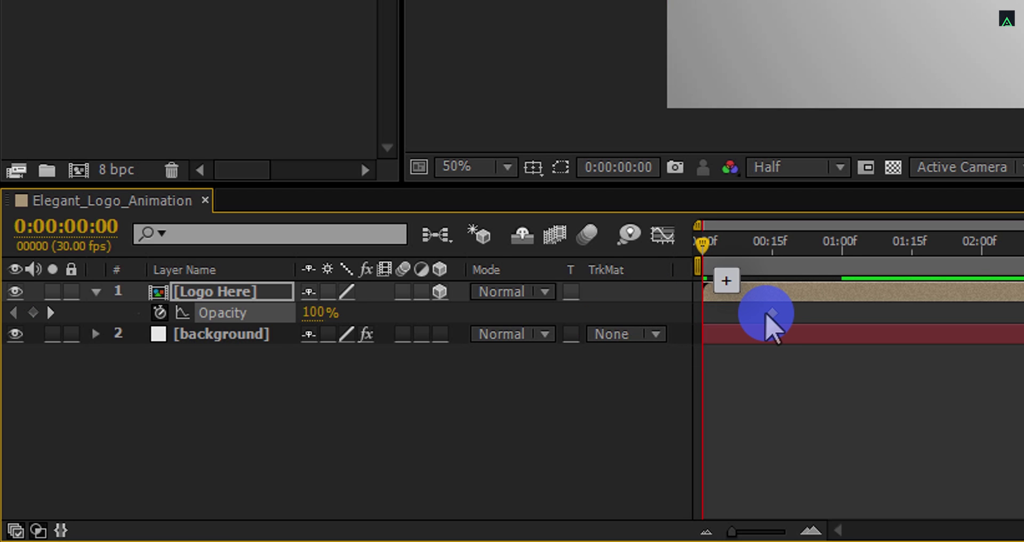
pyautogui.press('=')
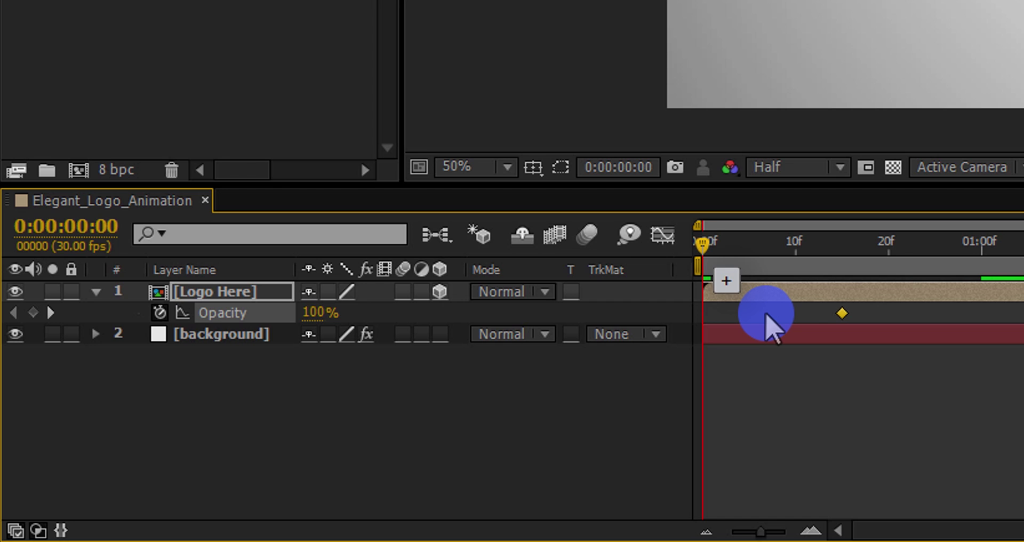
pyautogui.press('-')
pyautogui.press('=')
pyautogui.press('-')
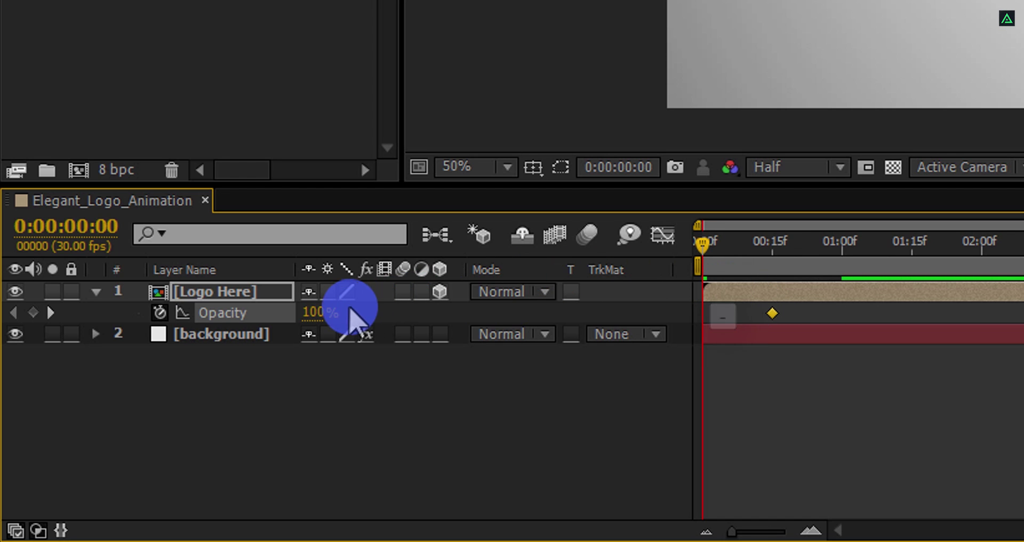
pyautogui.click(320, 312)
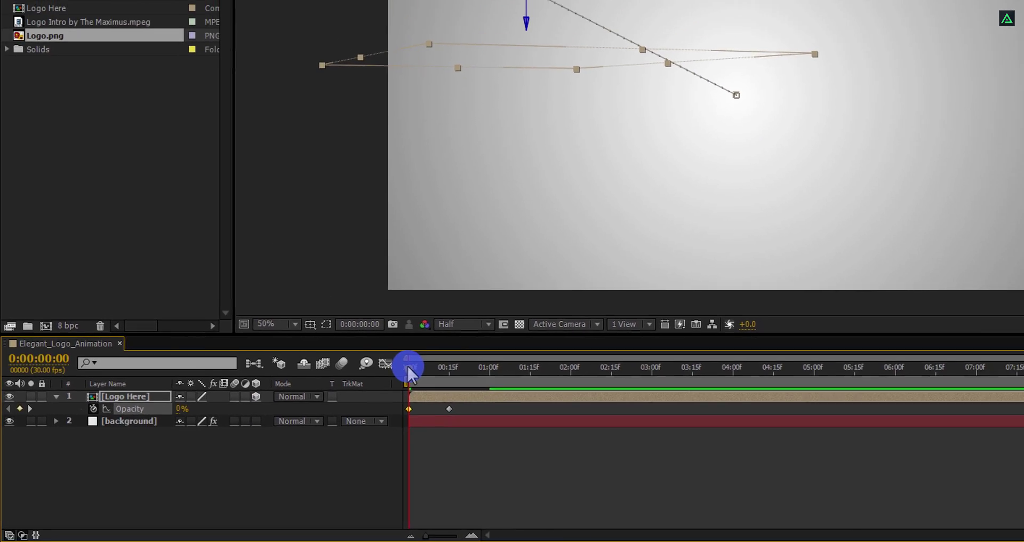
pyautogui.moveTo(405, 372); pyautogui.dragTo(486, 396)
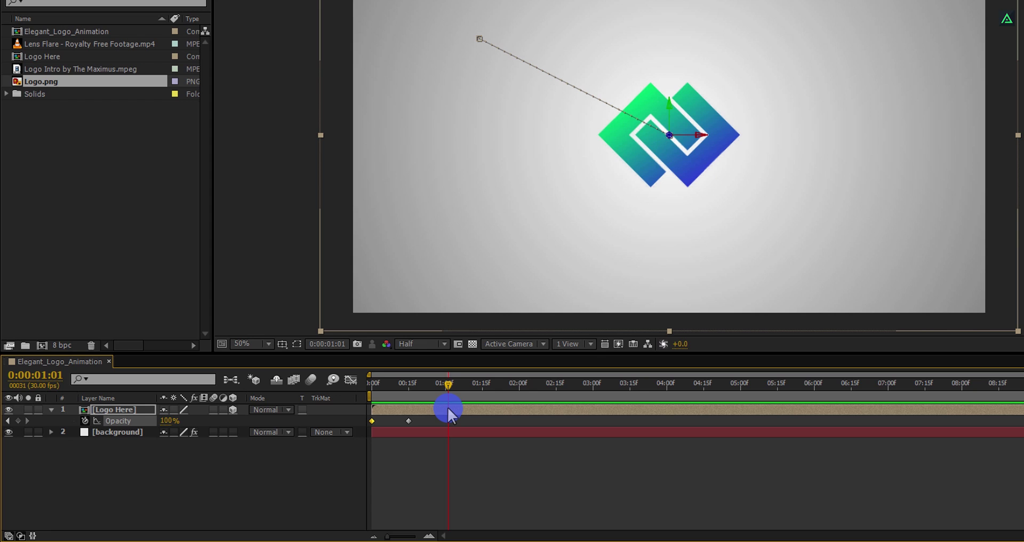
# Apply Easy Ease to all Logo Here keyframes, then select the keyframes at one second
pyautogui.press('u')
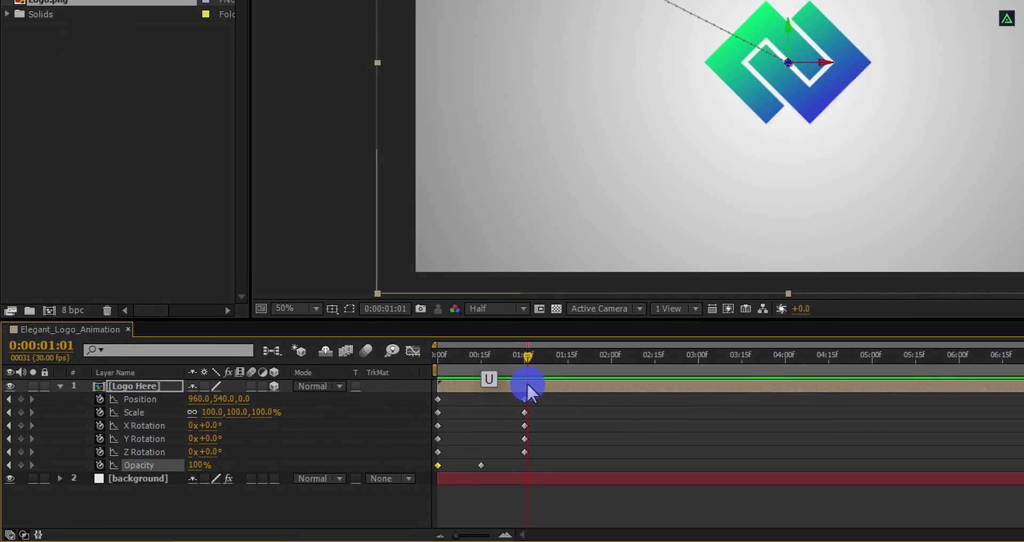
pyautogui.moveTo(552, 395); pyautogui.dragTo(490, 456)
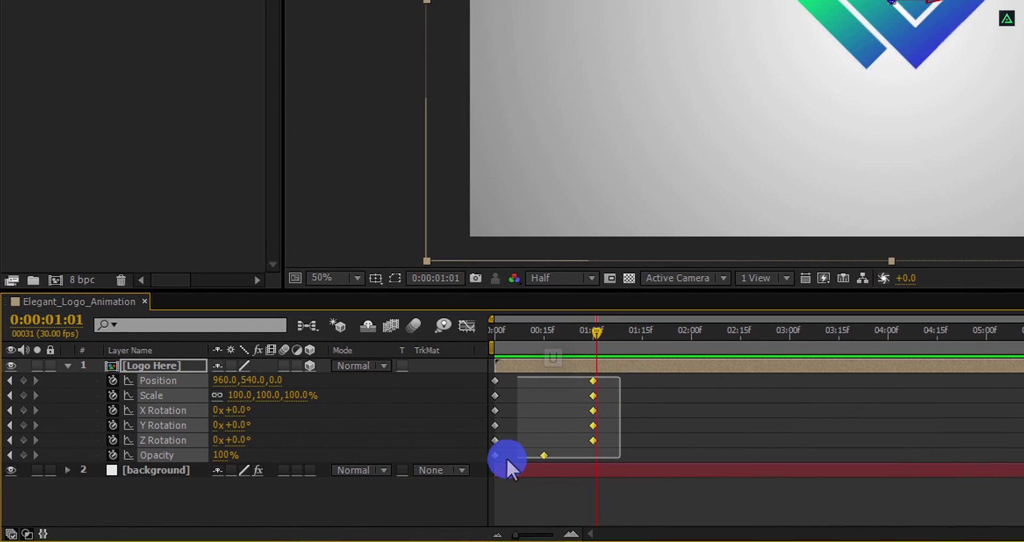
pyautogui.rightClick(490, 452)
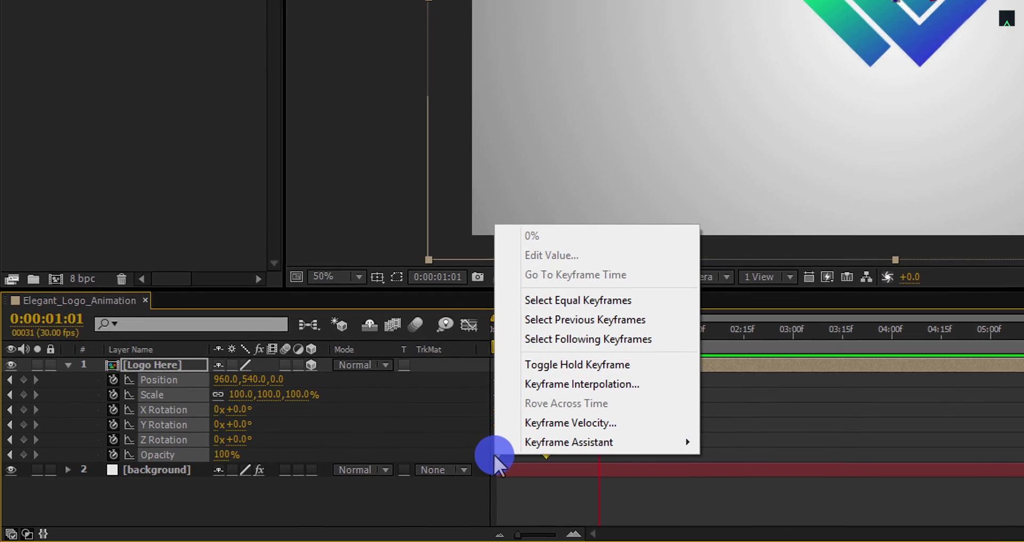
pyautogui.moveTo(528, 439)
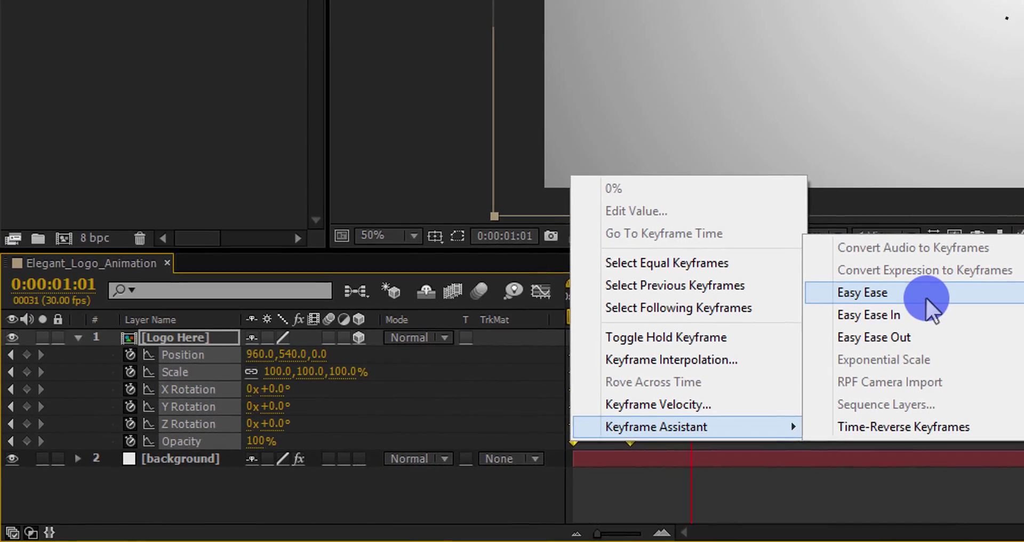
pyautogui.click(853, 301)
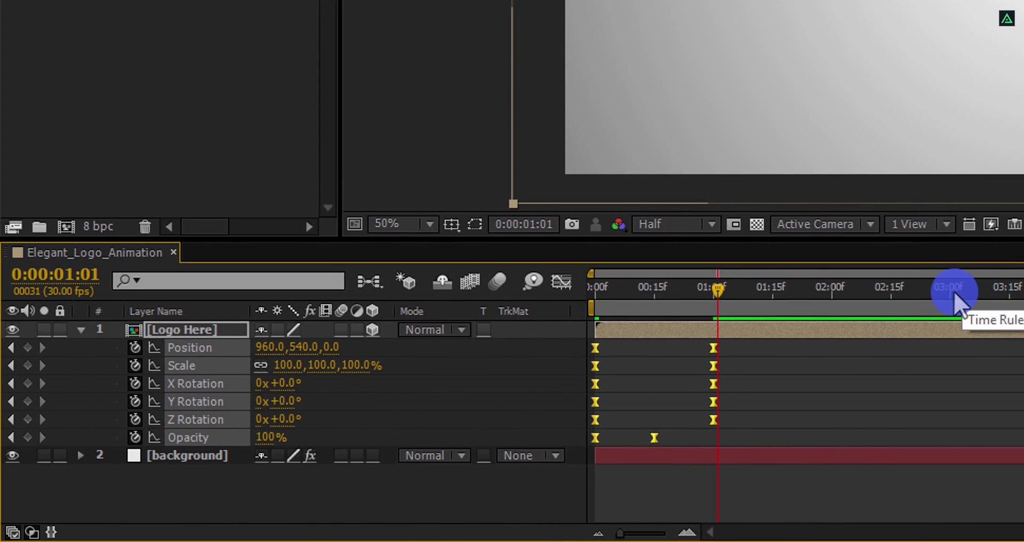
pyautogui.moveTo(753, 343); pyautogui.dragTo(702, 423)
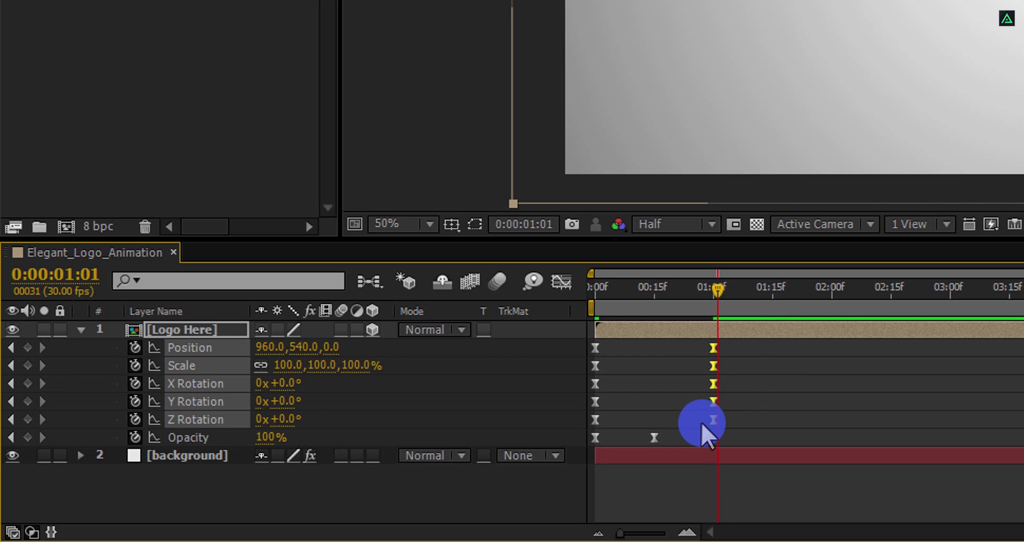
# In the Graph Editor, drag the Position keyframe's influence to about 100% for a sharp ease-in
pyautogui.click(564, 288)
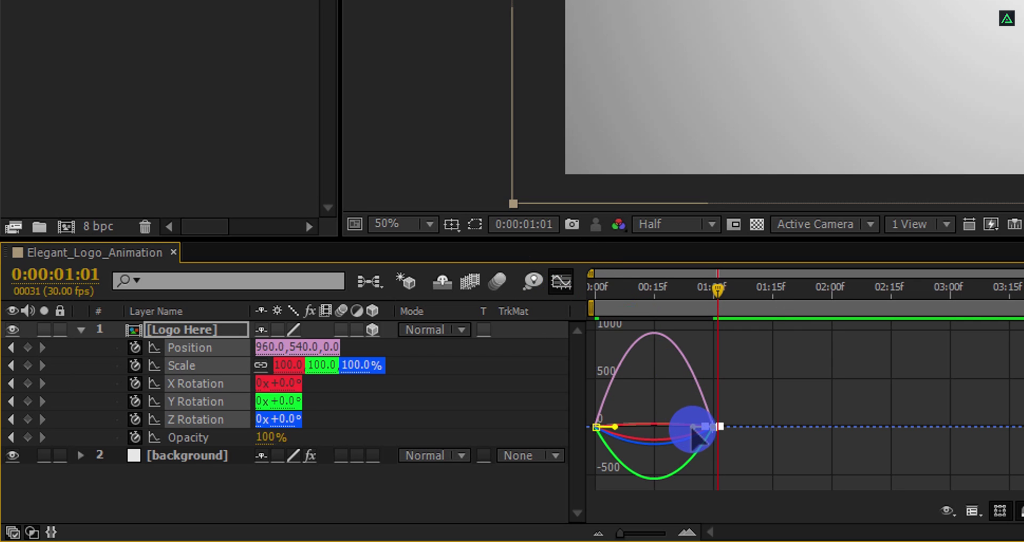
pyautogui.moveTo(692, 428); pyautogui.dragTo(636, 428)
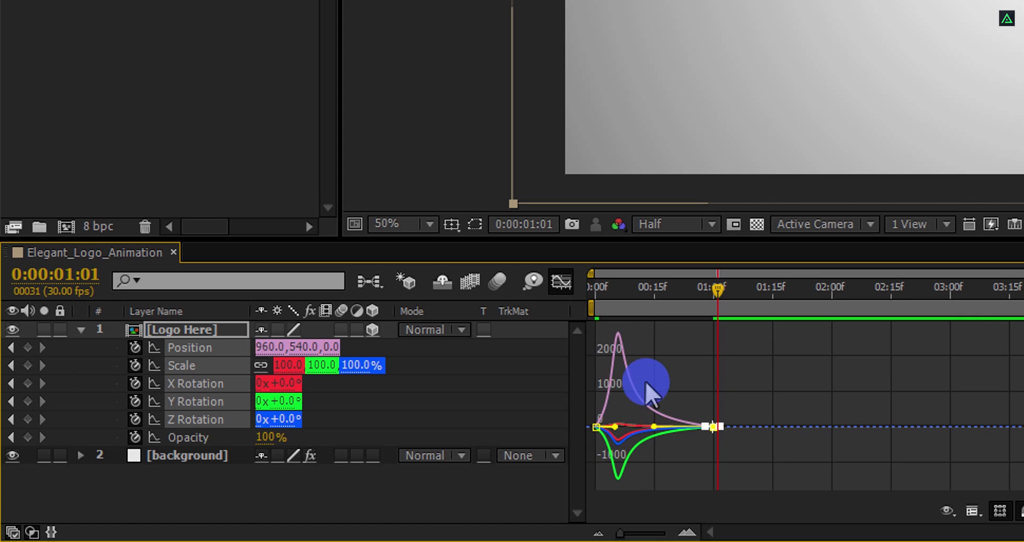
pyautogui.rightClick(667, 386)
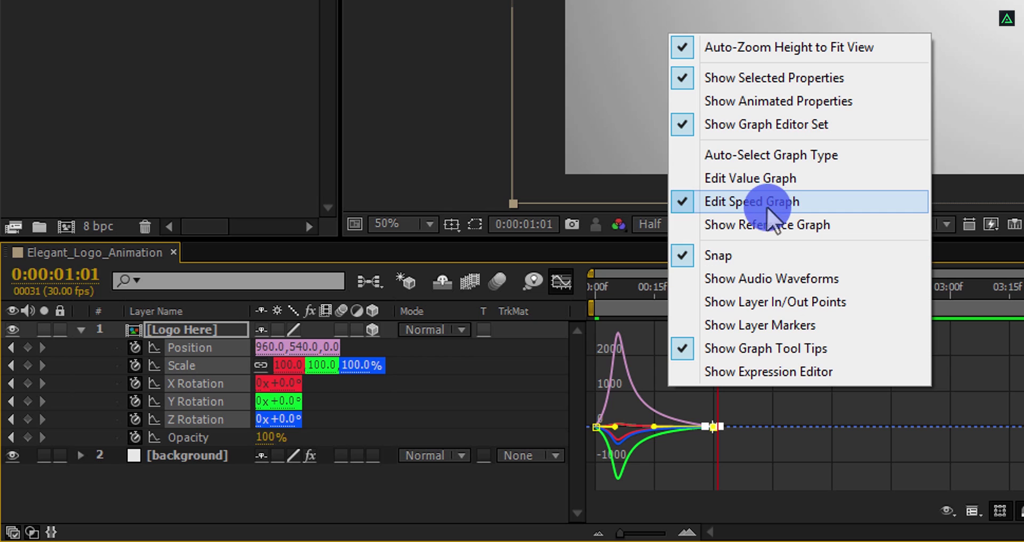
# Return to the keyframe timeline and scrub to watch the logo settle near one second
pyautogui.click(559, 281)
pyautogui.moveTo(600, 312)
pyautogui.mouseDown()
pyautogui.moveTo(560, 305)
pyautogui.moveTo(607, 314)
pyautogui.mouseUp()
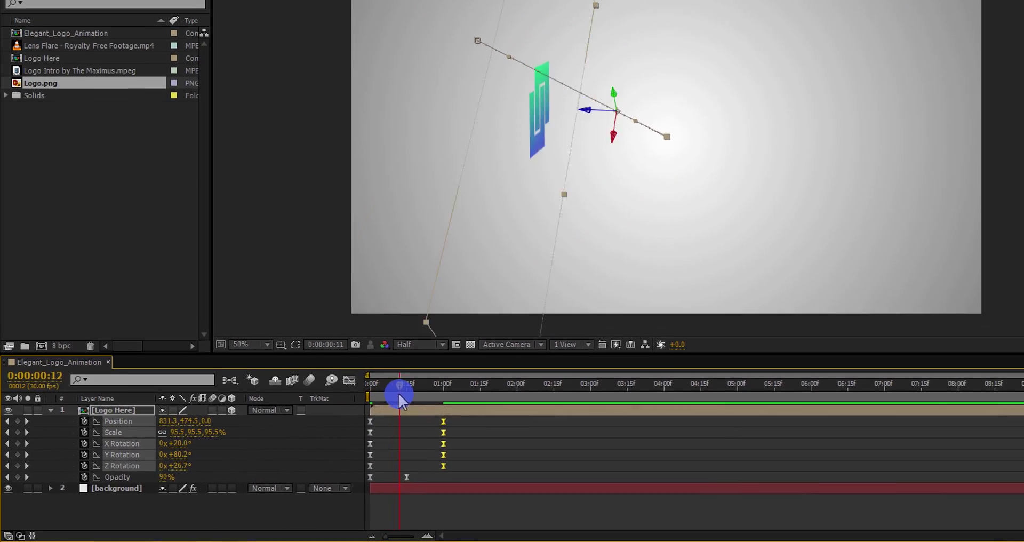
pyautogui.moveTo(398, 393); pyautogui.dragTo(410, 430)
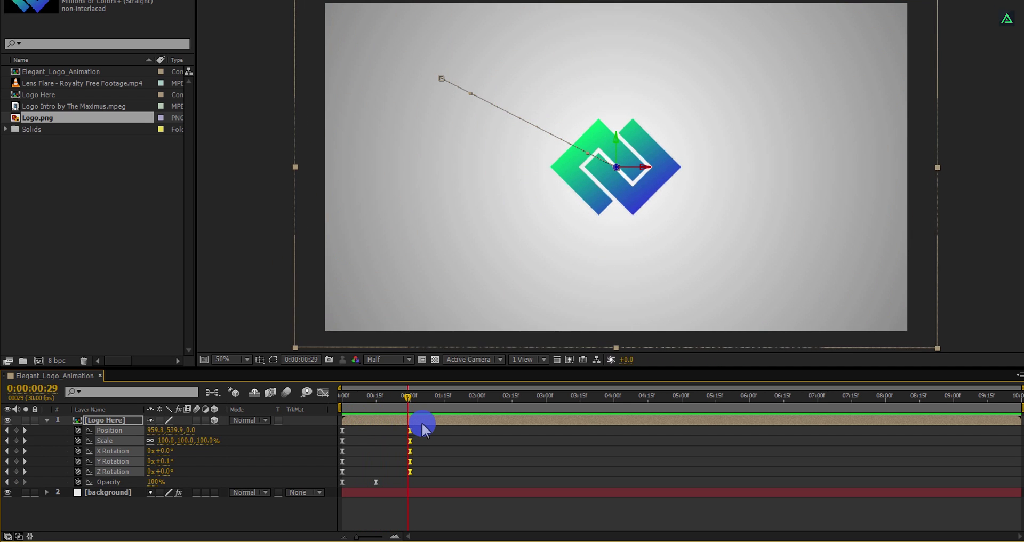
# Drag the logo's final 100% Scale keyframe from 0:00:01:00 to about 6 seconds, then scrub to check
pyautogui.click(420, 438)
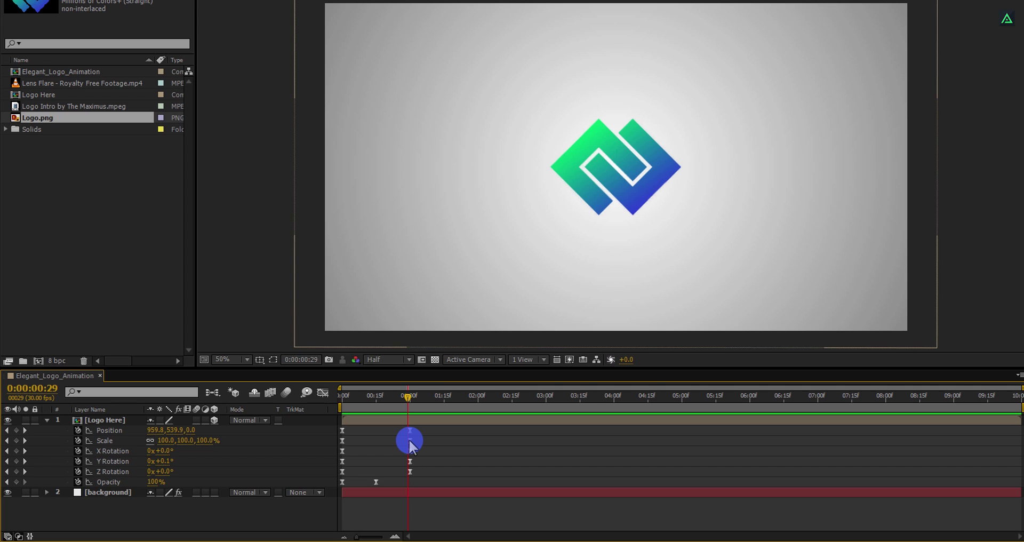
pyautogui.click(410, 442)
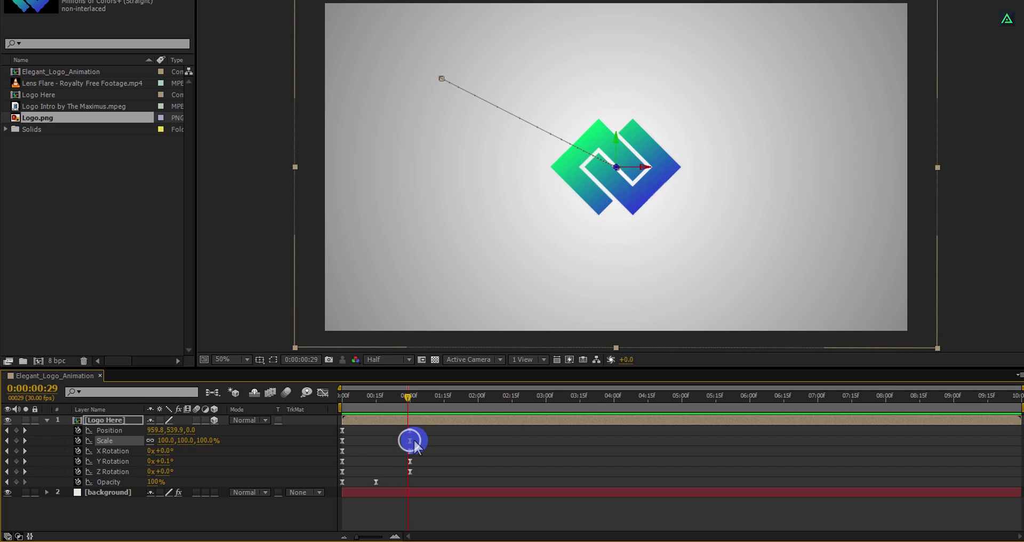
pyautogui.moveTo(419, 446); pyautogui.dragTo(734, 444)
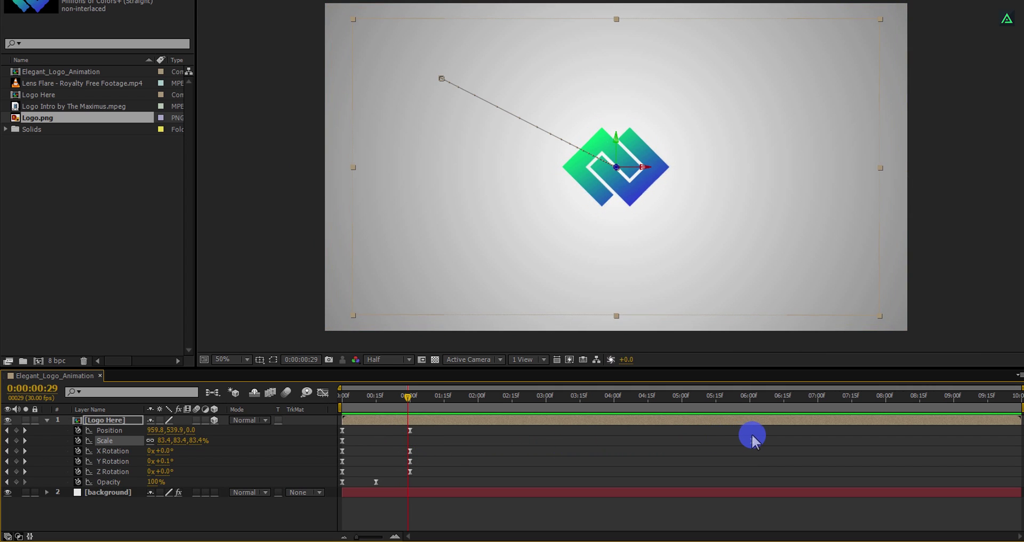
pyautogui.moveTo(371, 394); pyautogui.dragTo(420, 424)
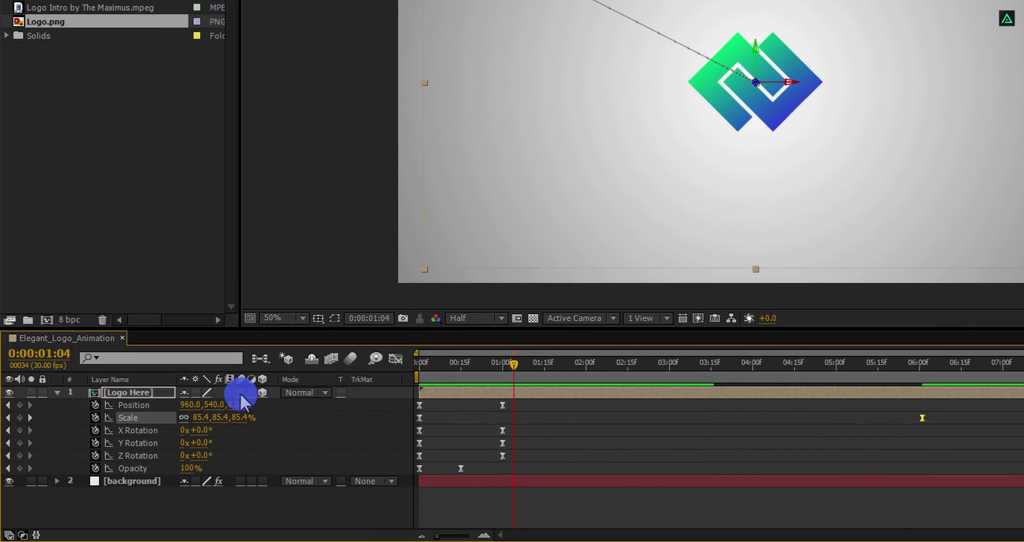
# Switch on motion blur for the Logo Here layer and enable composition motion blur
pyautogui.click(241, 393)
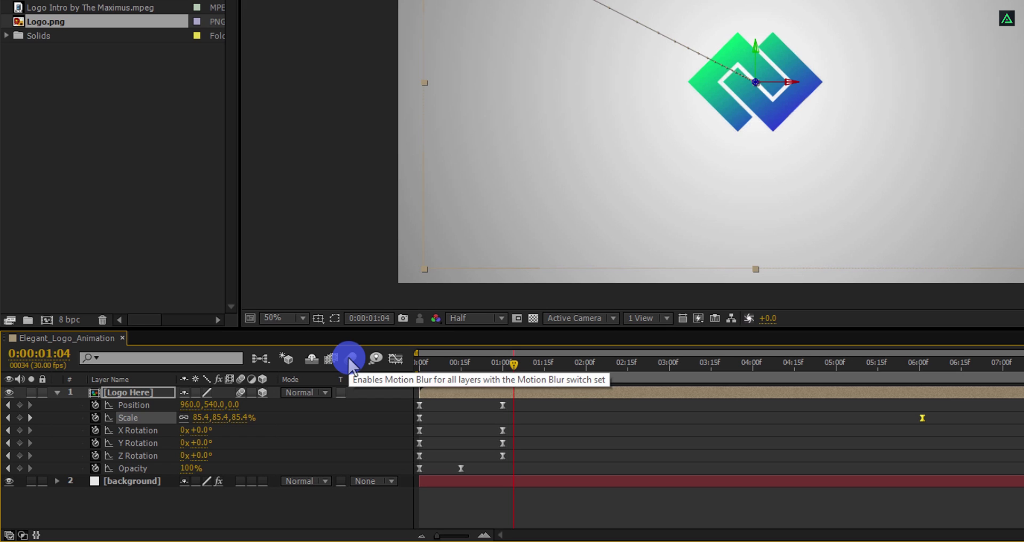
pyautogui.click(349, 358)
# Create a comp-size 1920×1080 solid named Reflection via New > Solid
pyautogui.click(57, 395)
pyautogui.rightClick(121, 427)
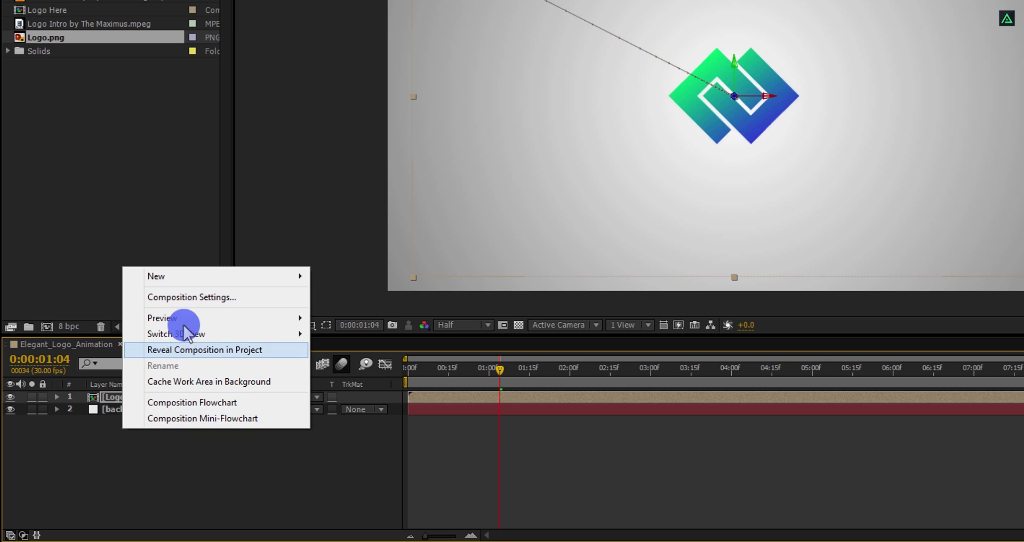
pyautogui.click(172, 277)
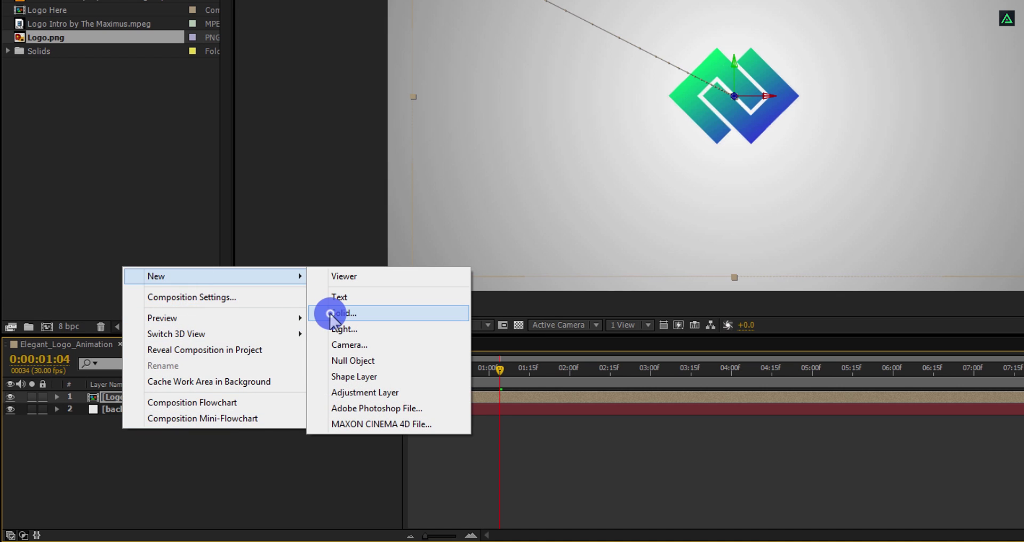
pyautogui.click(331, 314)
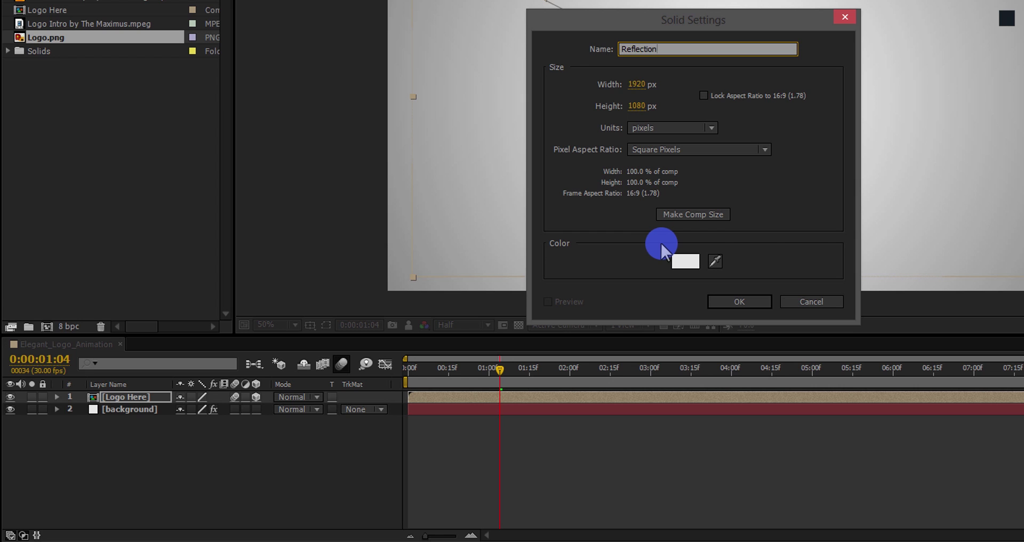
pyautogui.click(711, 212)
pyautogui.click(748, 301)
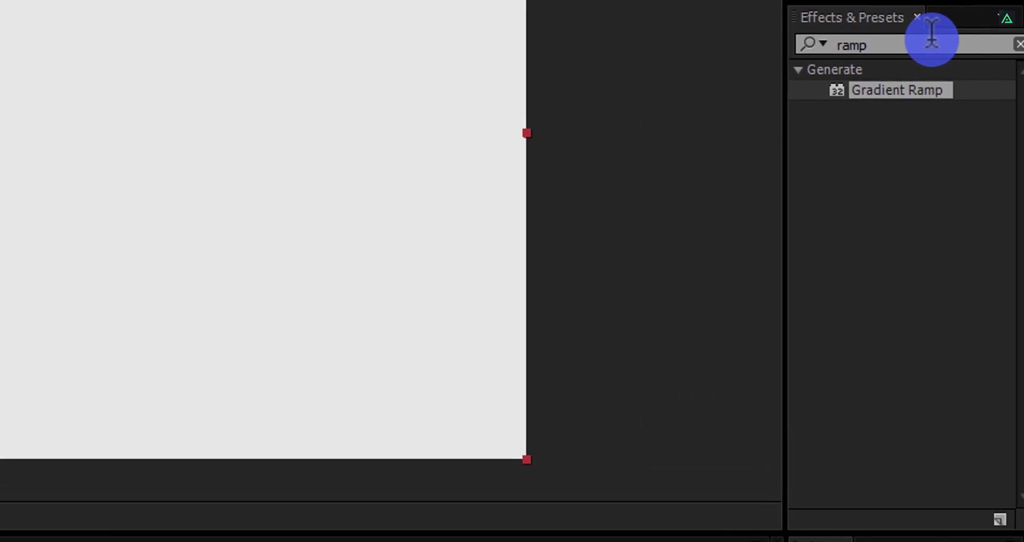
# Apply Fractal Noise to Reflection with Contrast 150 and Brightness -50
pyautogui.click(931, 40)
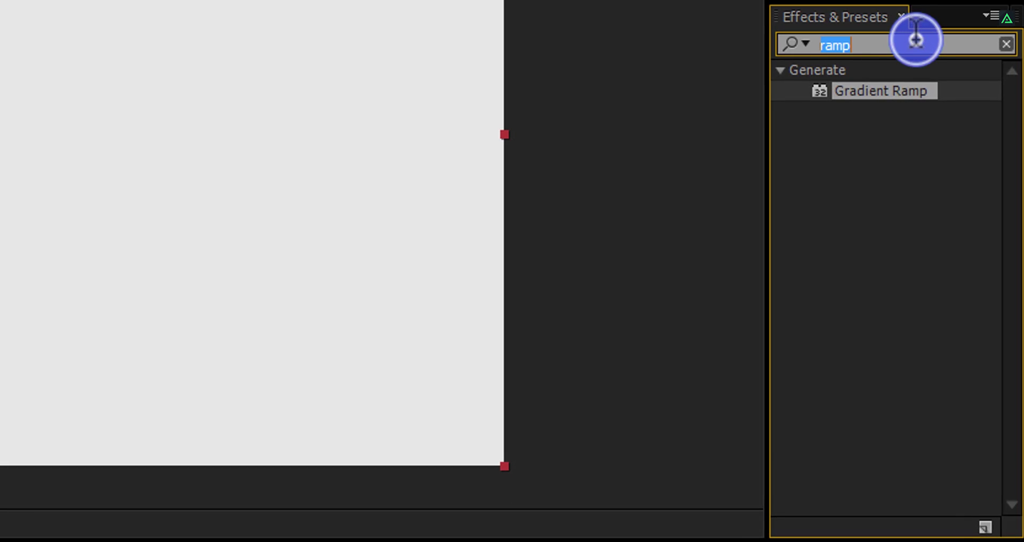
pyautogui.write('fract')
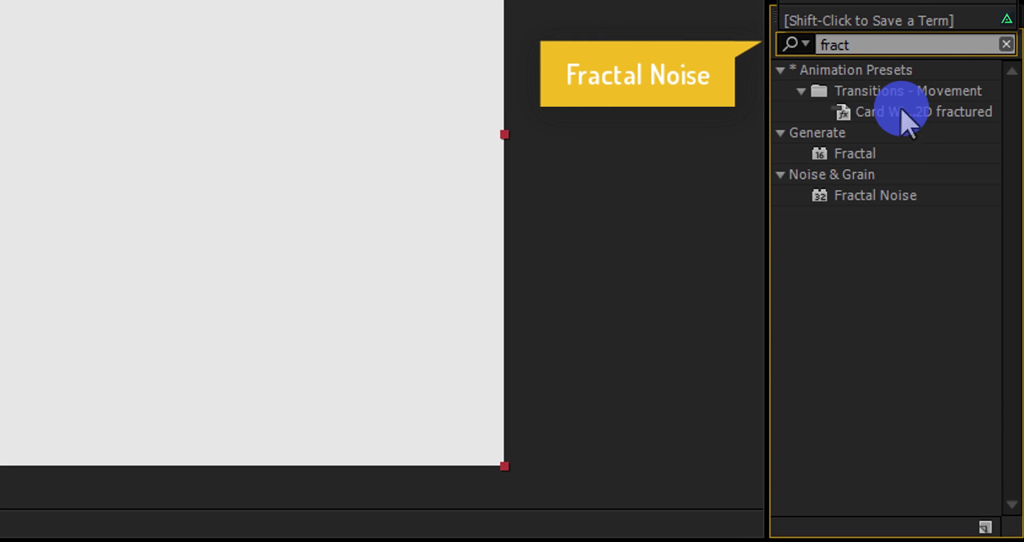
pyautogui.doubleClick(881, 196)
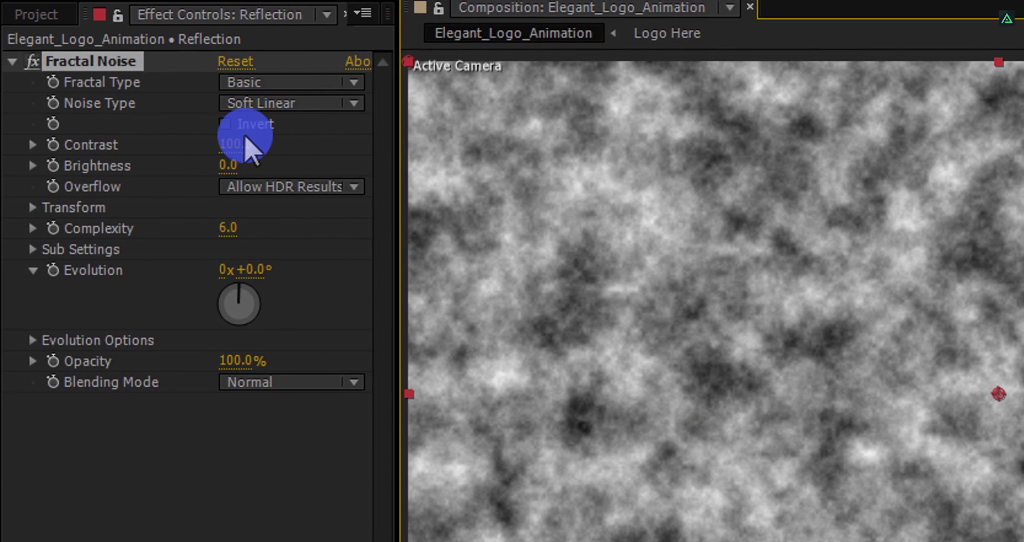
pyautogui.click(235, 144)
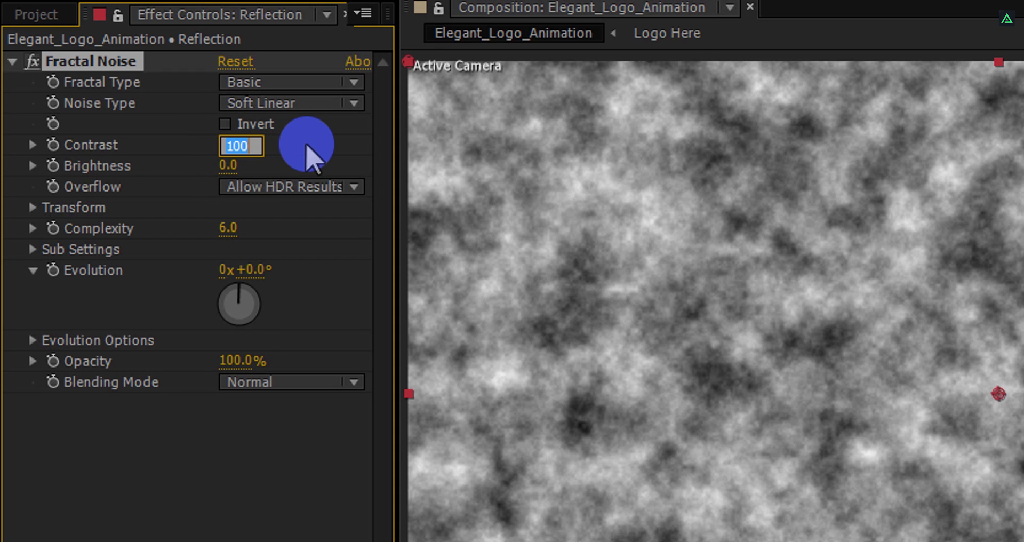
pyautogui.press('Return')
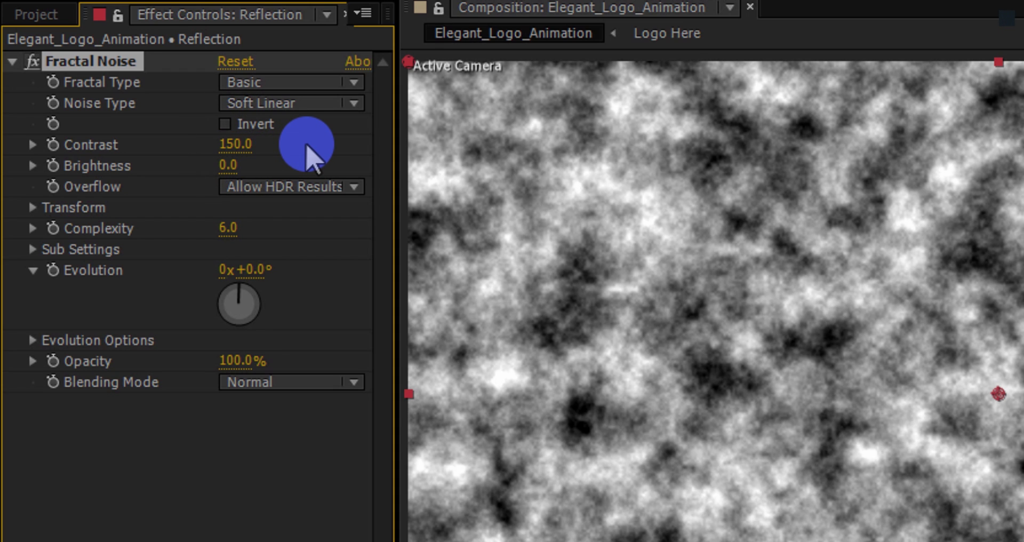
pyautogui.click(228, 164)
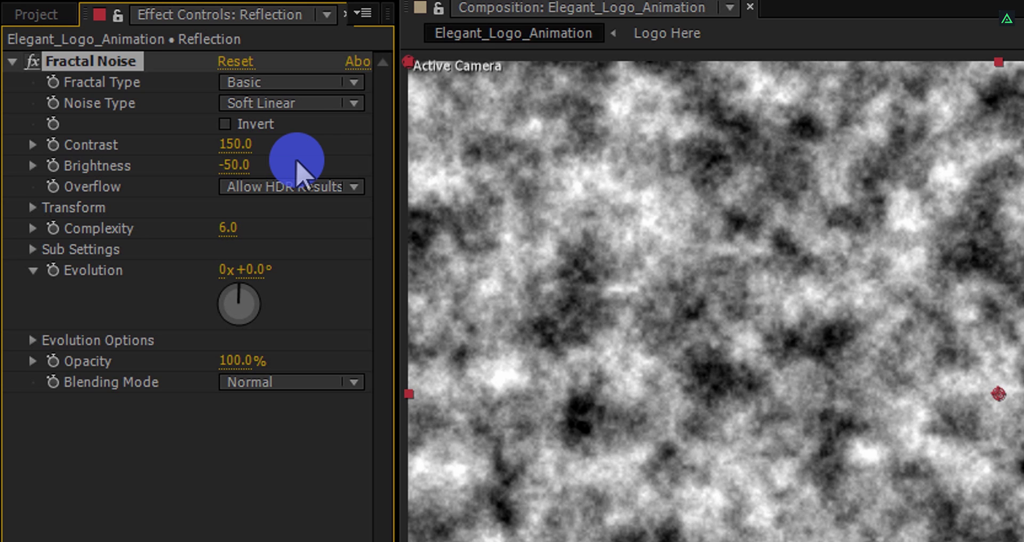
pyautogui.press('Return')
# Set the Fractal Type to Max and turn off Uniform Scaling under Transform
pyautogui.click(295, 81)
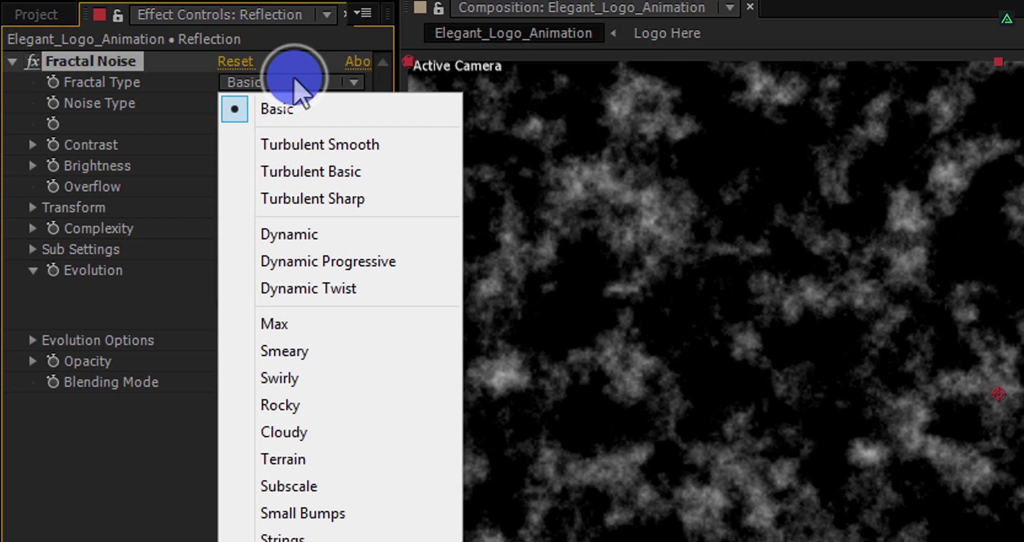
pyautogui.click(290, 322)
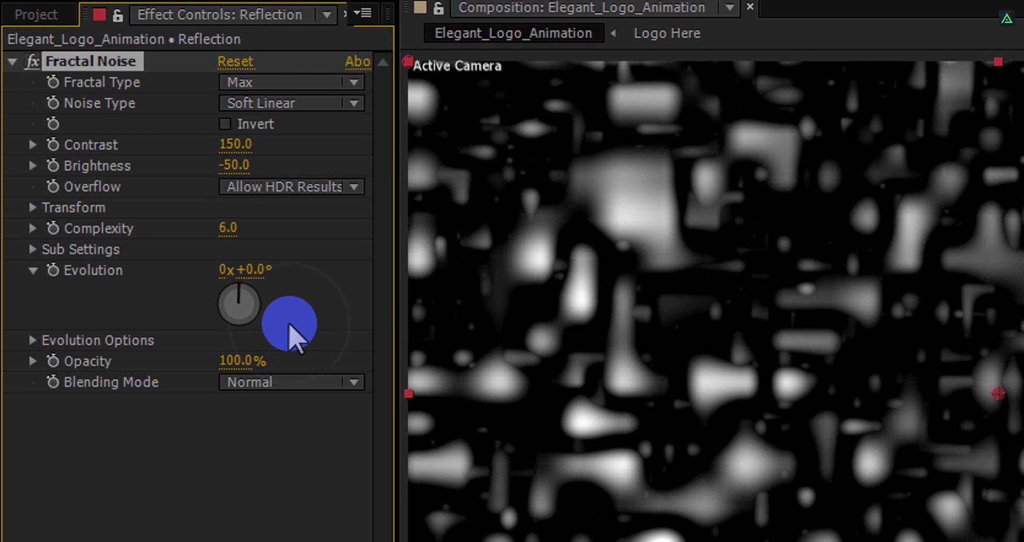
pyautogui.click(32, 209)
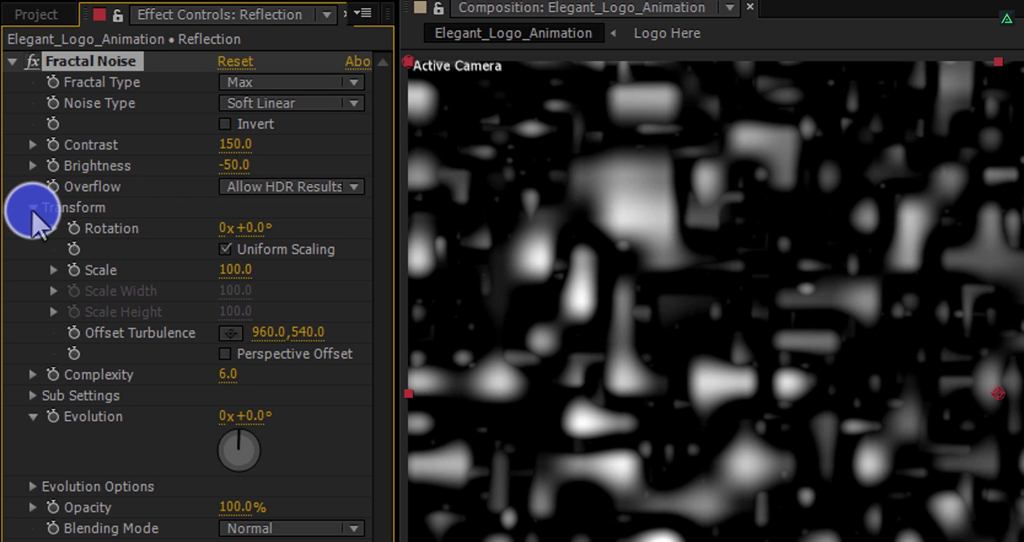
pyautogui.click(226, 250)
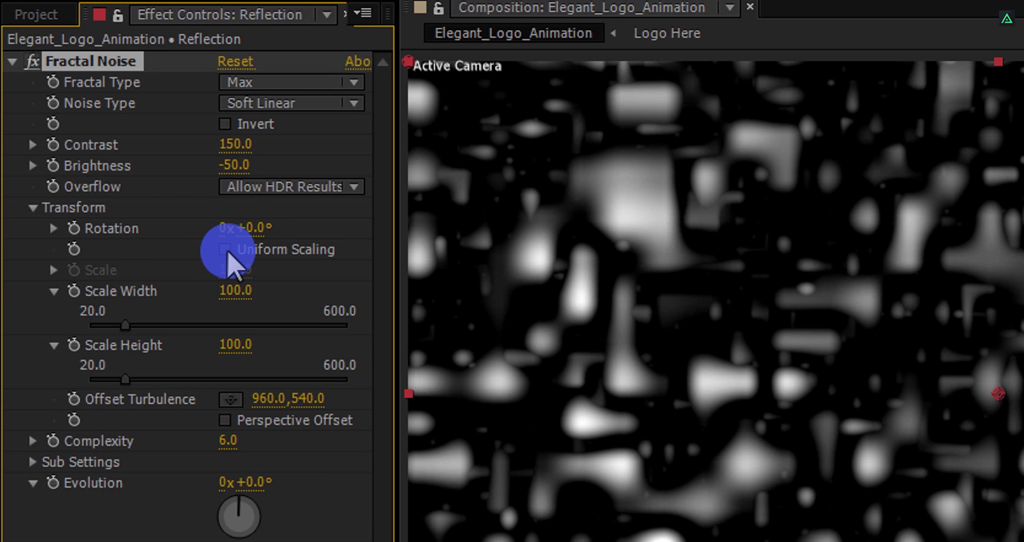
# Set the noise's Scale Height to 2000 and Scale Width to 30
pyautogui.click(240, 346)
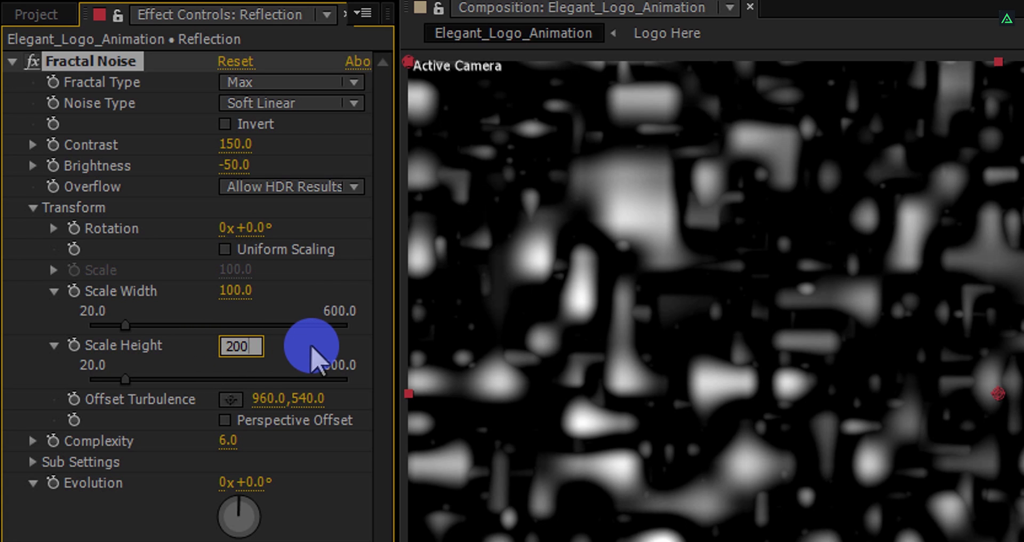
pyautogui.write('2000')
pyautogui.press('Return')
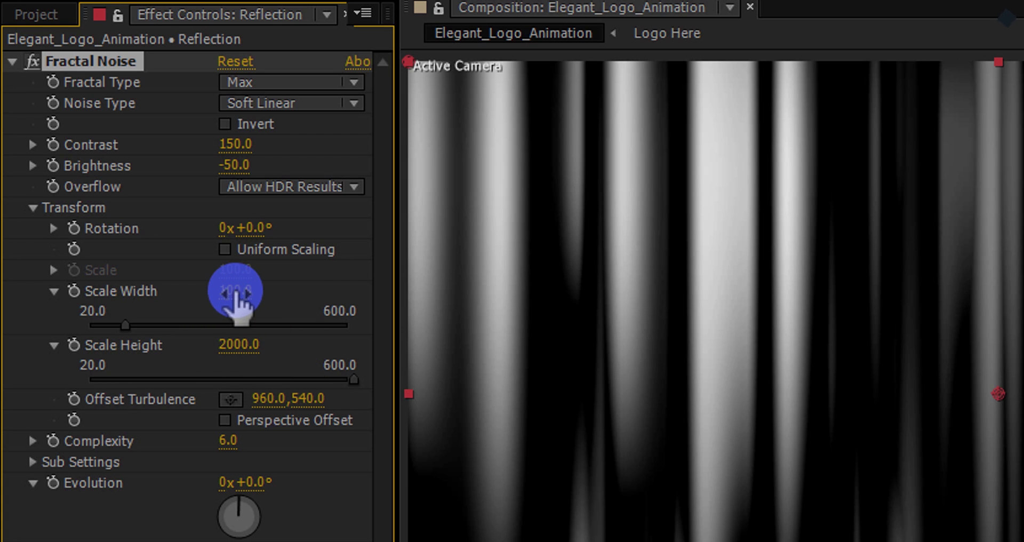
pyautogui.click(238, 292)
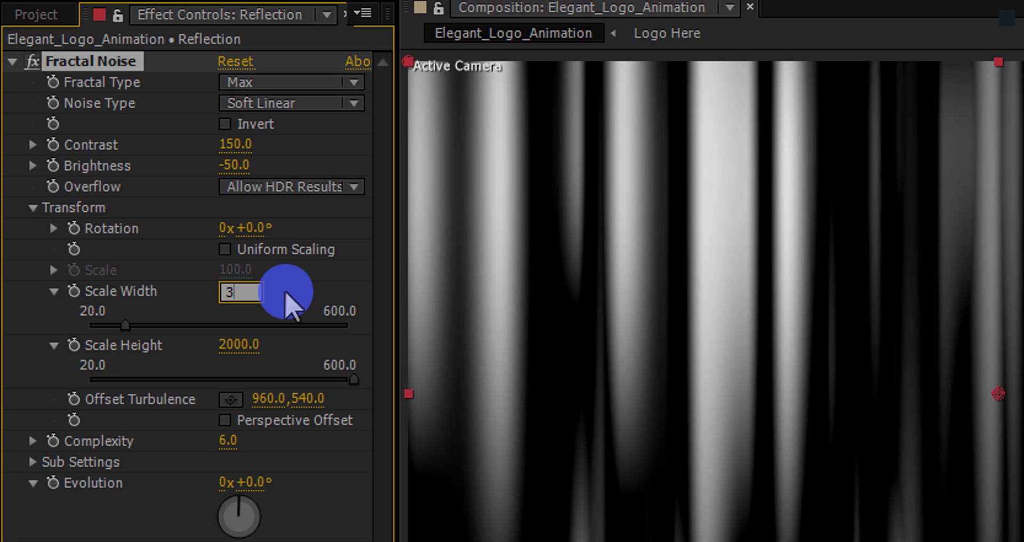
pyautogui.press('Return')
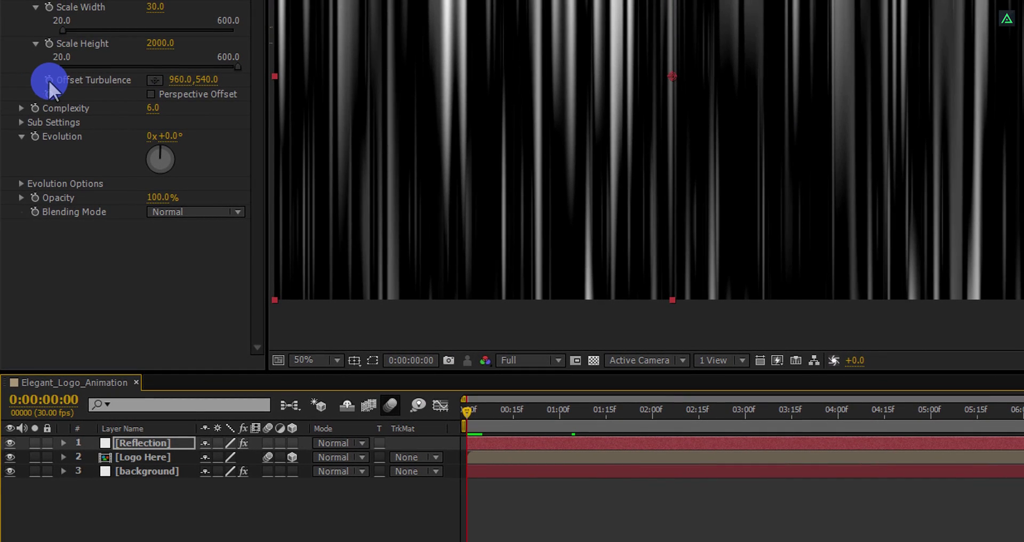
# Keyframe Offset Turbulence at frame 0, then set its X value to 15 on the last frame
pyautogui.click(48, 80)
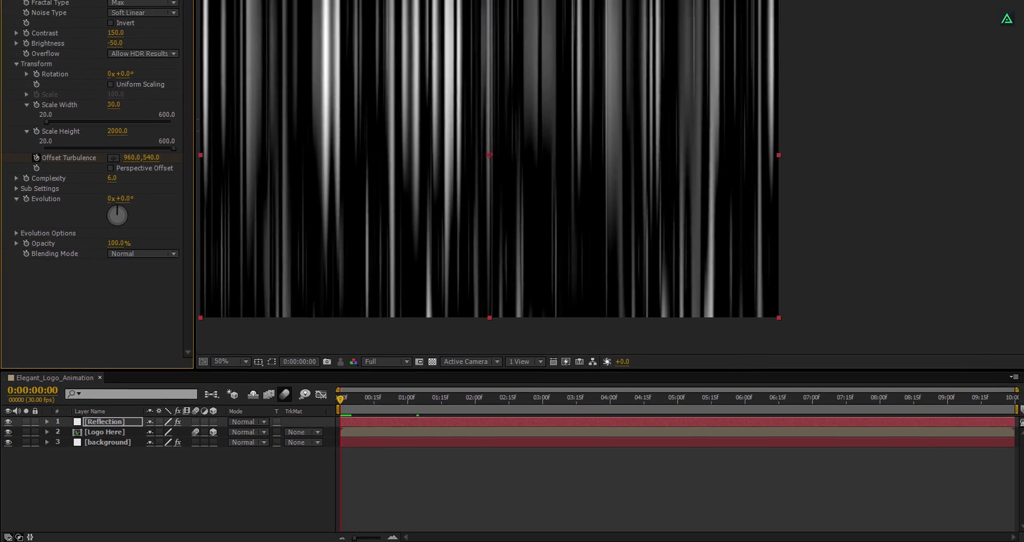
pyautogui.click(1010, 393)
pyautogui.click(1014, 396)
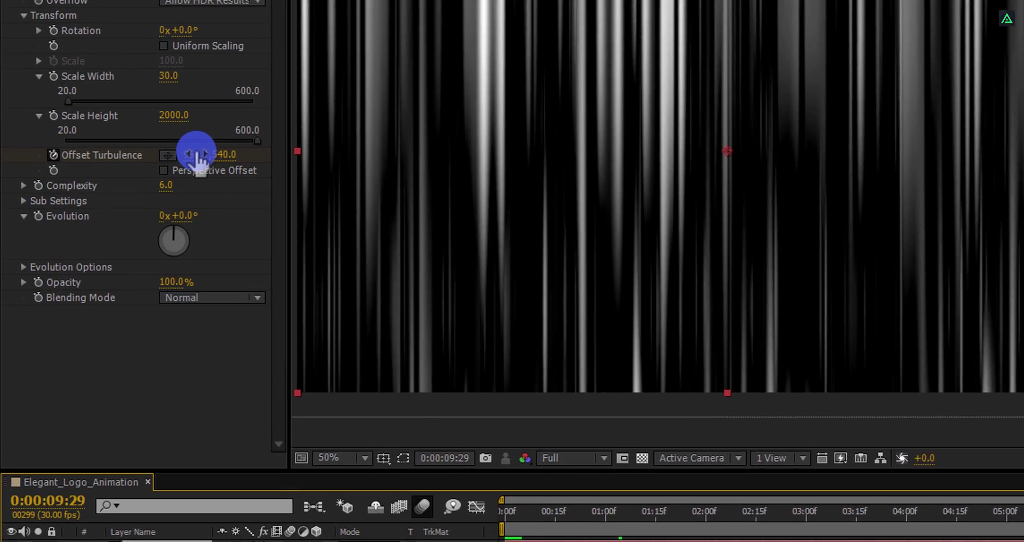
pyautogui.click(136, 158)
pyautogui.write('15')
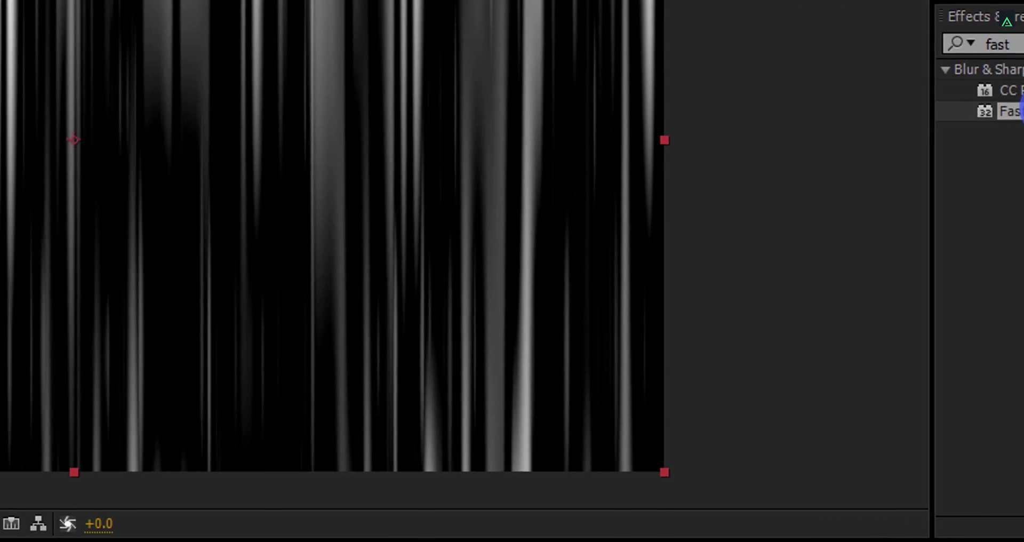
# Add Fast Blur to Reflection with Blurriness 40 and Repeat Edge Pixels on
pyautogui.moveTo(1021, 112); pyautogui.dragTo(155, 130)
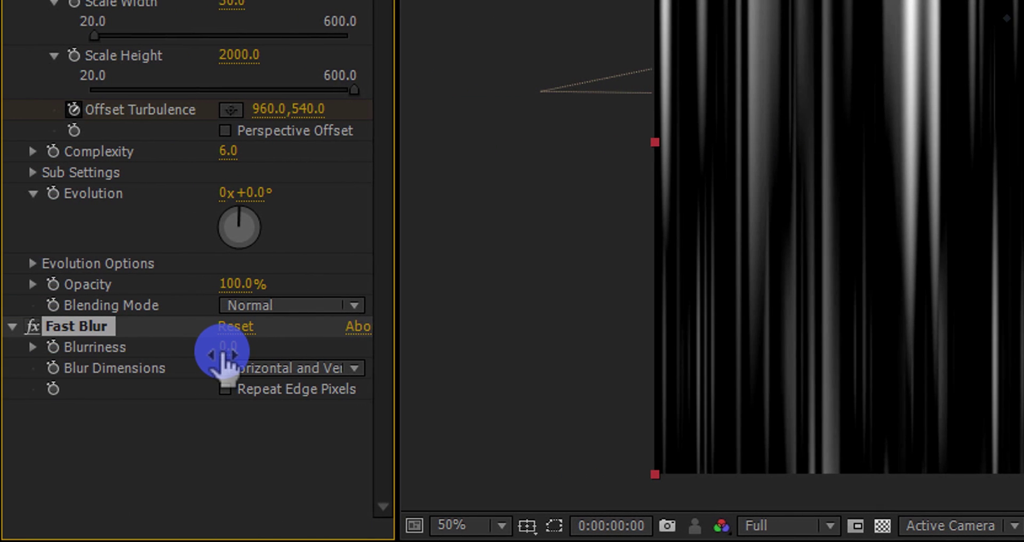
pyautogui.click(223, 349)
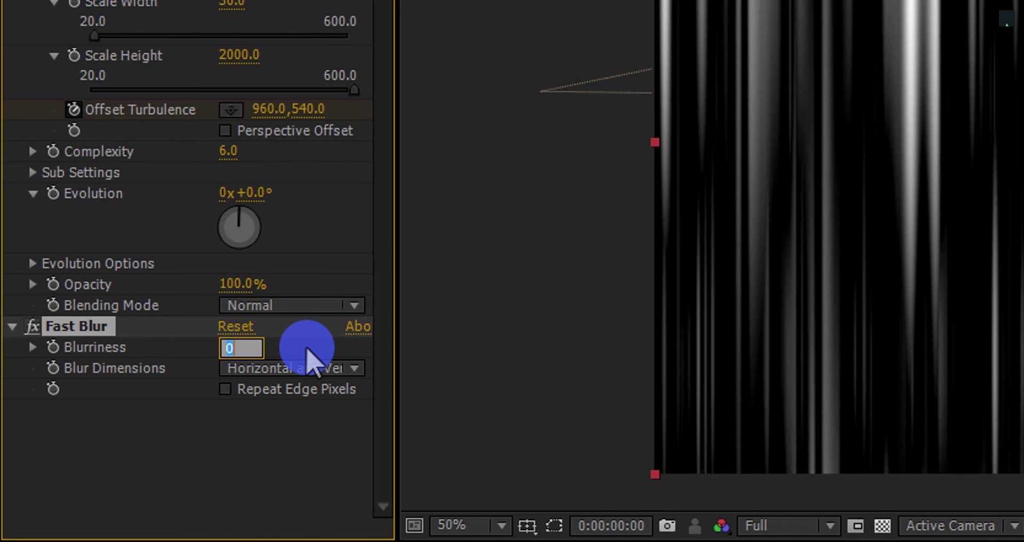
pyautogui.press('Return')
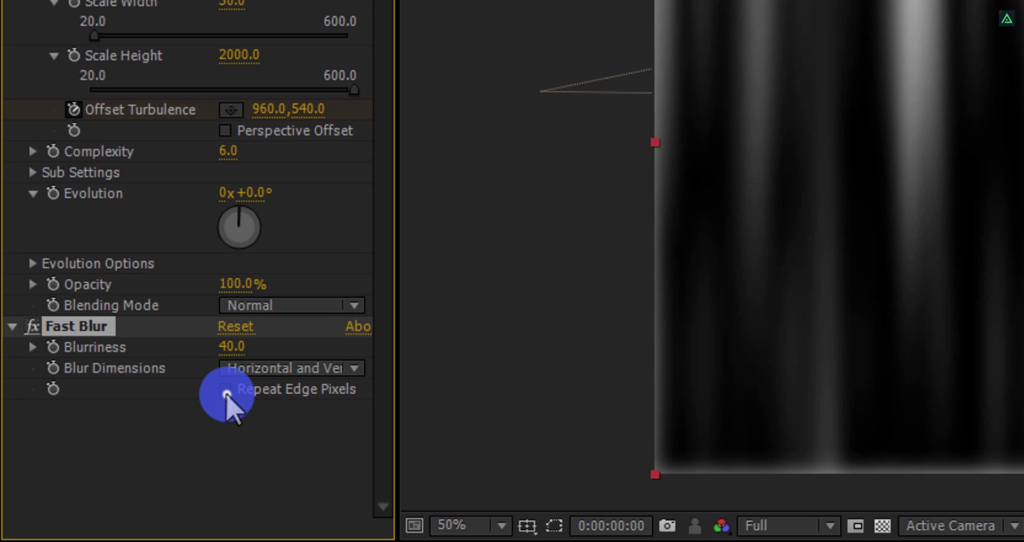
pyautogui.click(225, 391)
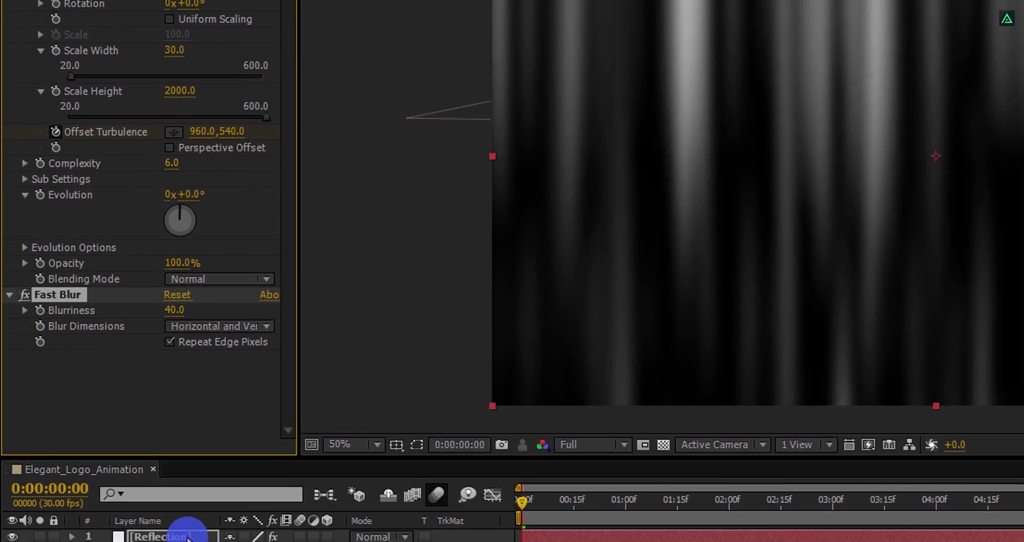
# Pre-compose the Reflection layer into a Reflection comp, moving all attributes into it
pyautogui.rightClick(183, 530)
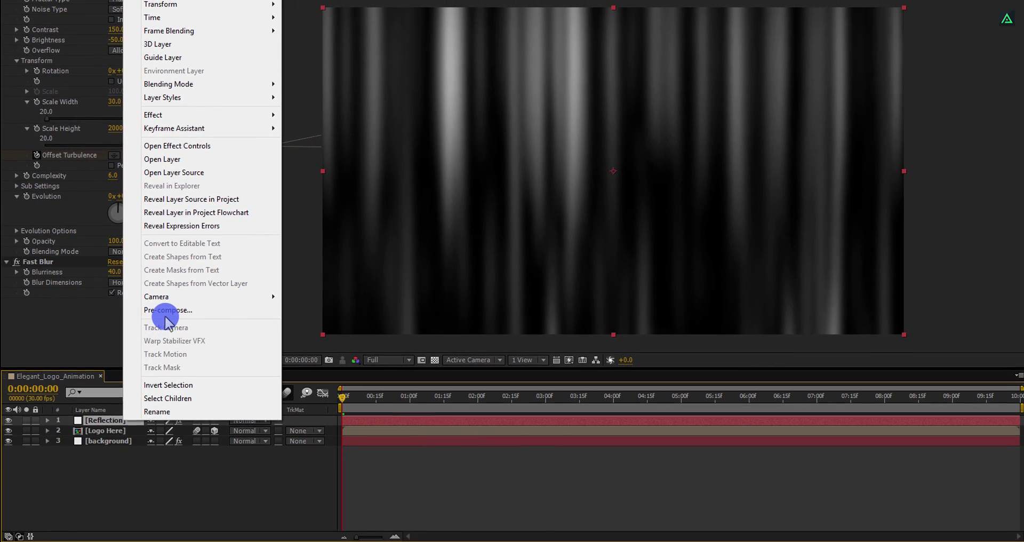
pyautogui.click(207, 337)
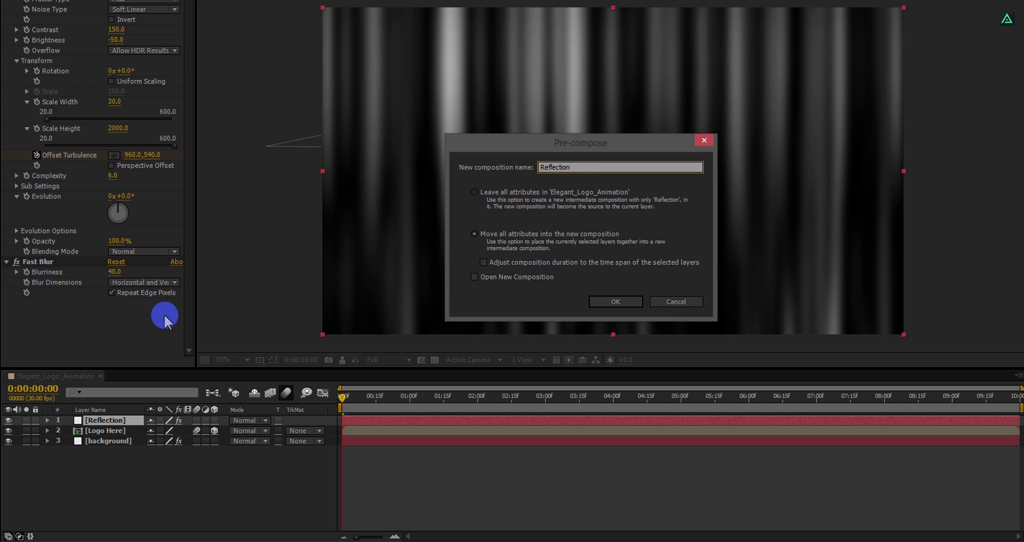
pyautogui.click(489, 239)
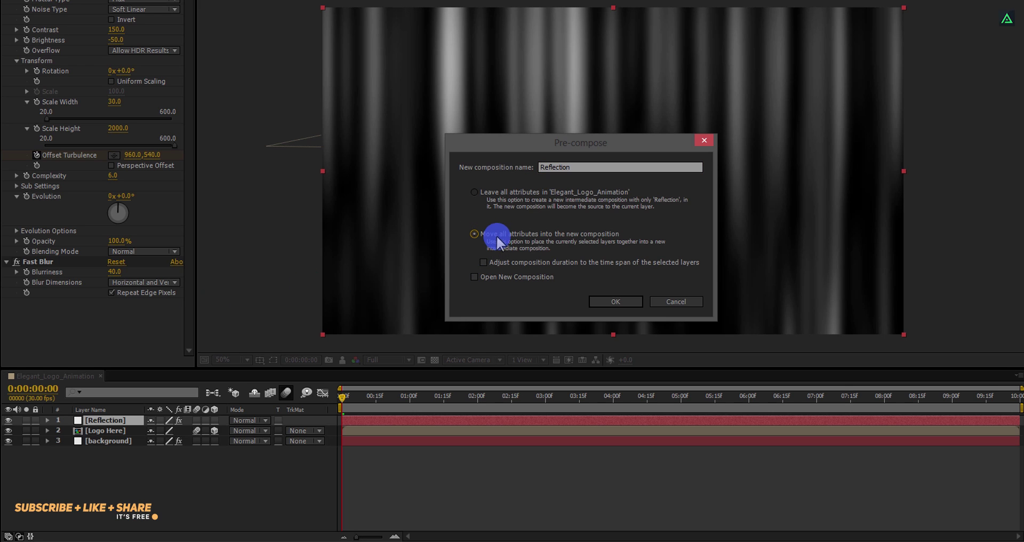
pyautogui.click(612, 301)
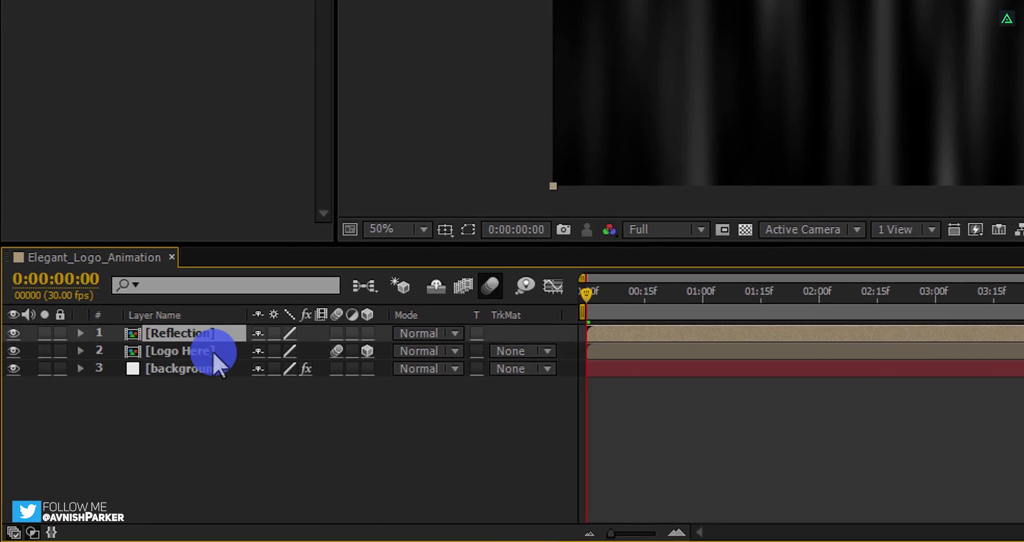
# Duplicate Logo Here, move the copy to the top, and use it as Reflection's Alpha Matte
pyautogui.click(202, 362)
pyautogui.hotkey('ctrl', 'd')
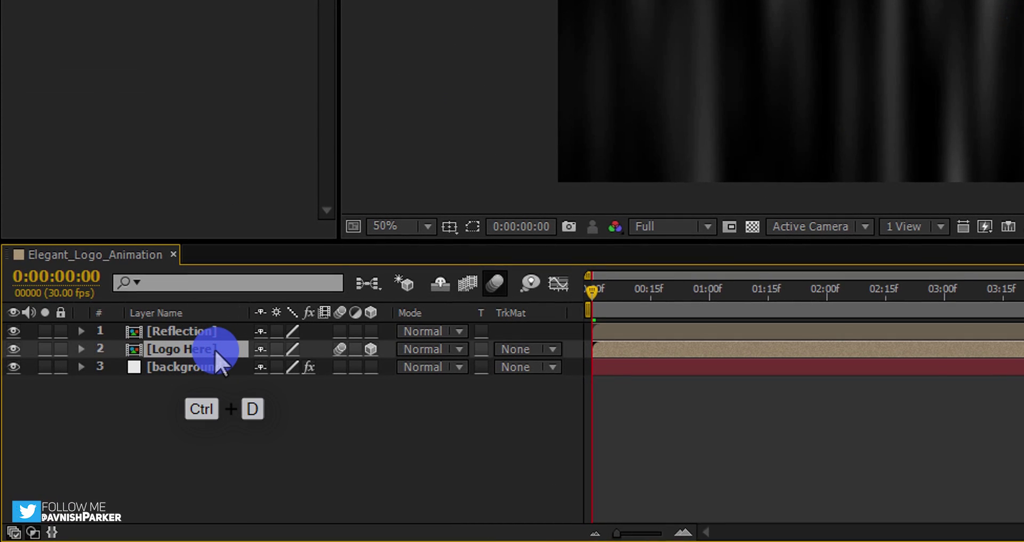
pyautogui.moveTo(213, 349); pyautogui.dragTo(206, 328)
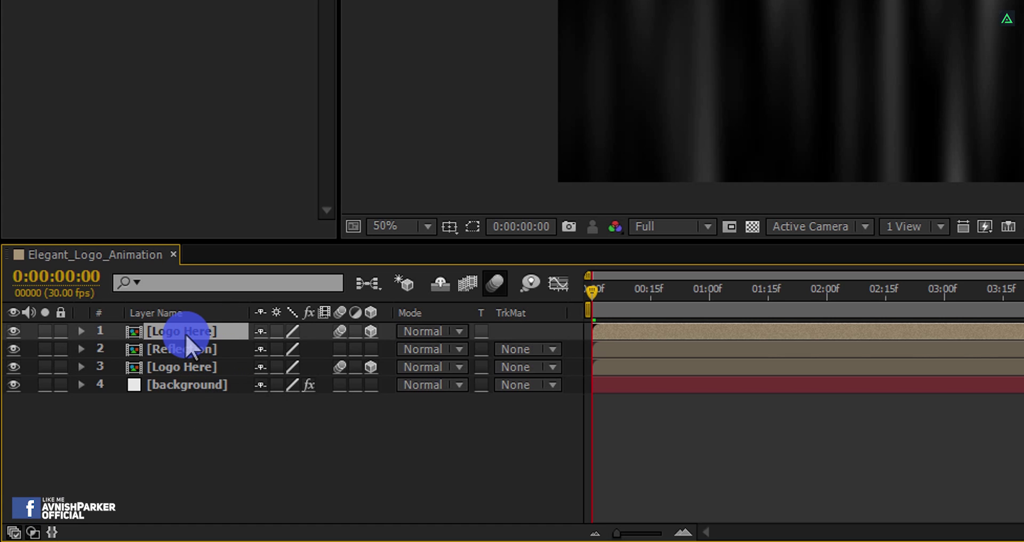
pyautogui.click(220, 347)
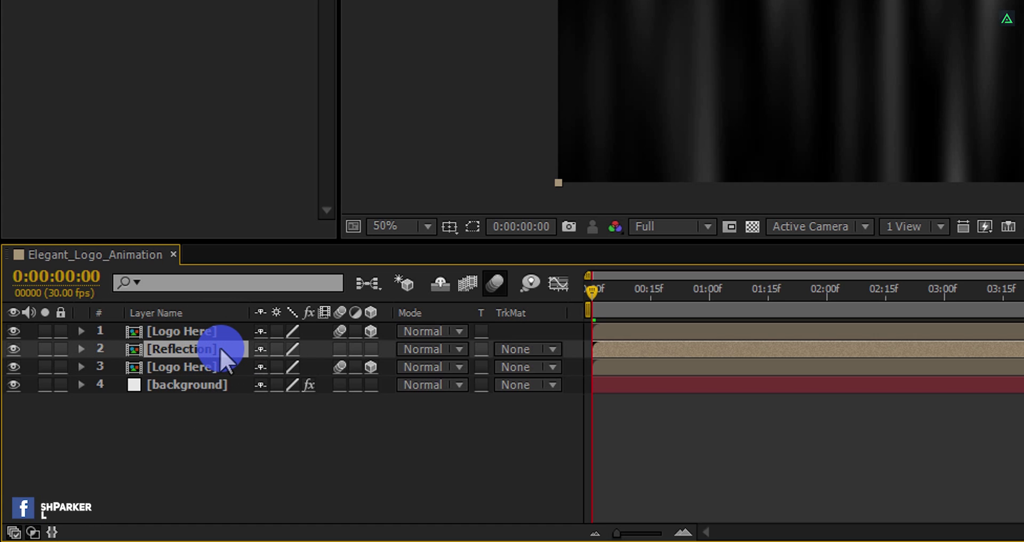
pyautogui.click(532, 349)
pyautogui.click(549, 401)
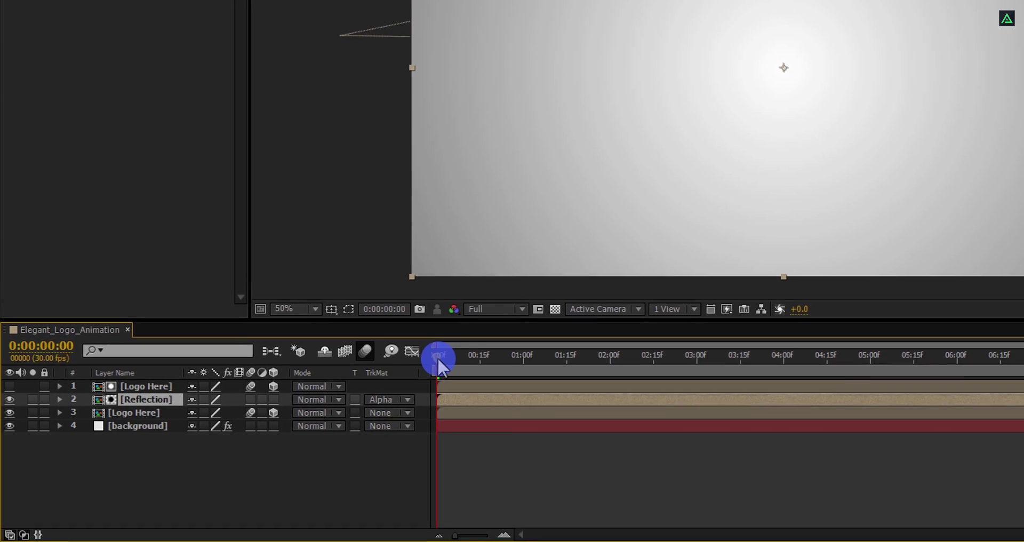
# Go to frame 2:24 and set Reflection's blend mode to Screen
pyautogui.moveTo(590, 291); pyautogui.dragTo(709, 291)
pyautogui.moveTo(477, 373); pyautogui.dragTo(620, 372)
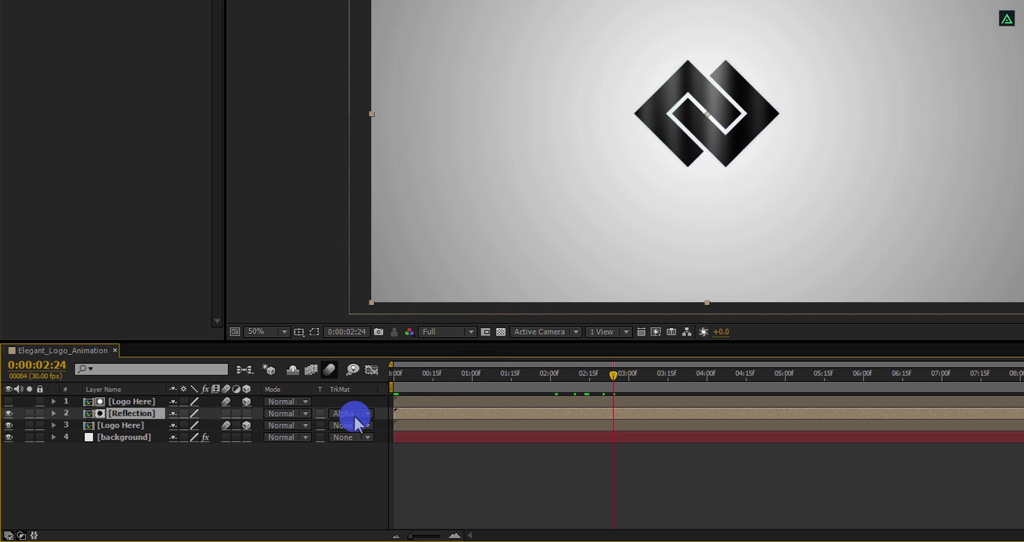
pyautogui.click(293, 414)
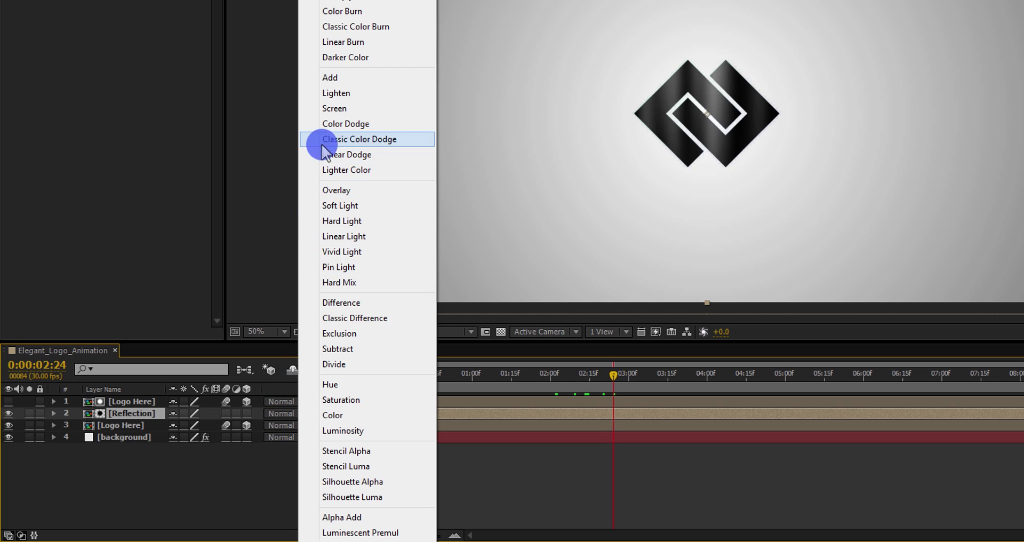
pyautogui.click(324, 113)
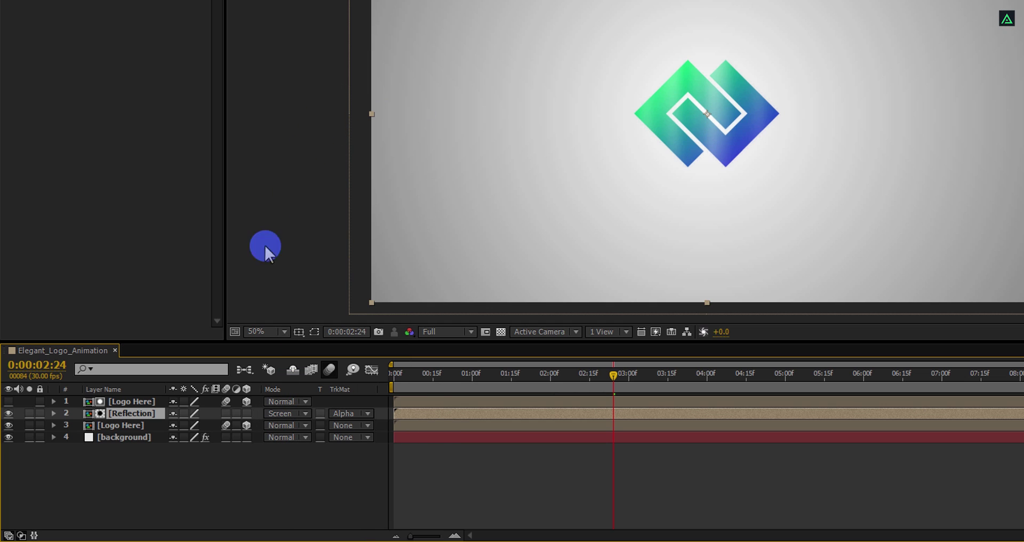
# Search 'linea' in Effects & Presets and apply Linear Wipe to the top Logo Here layer
pyautogui.click(136, 401)
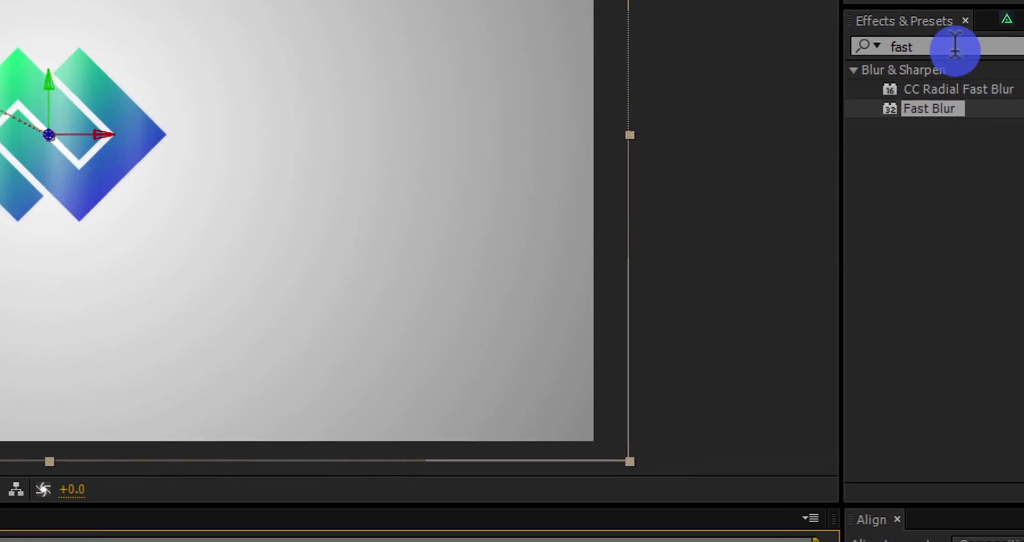
pyautogui.click(954, 48)
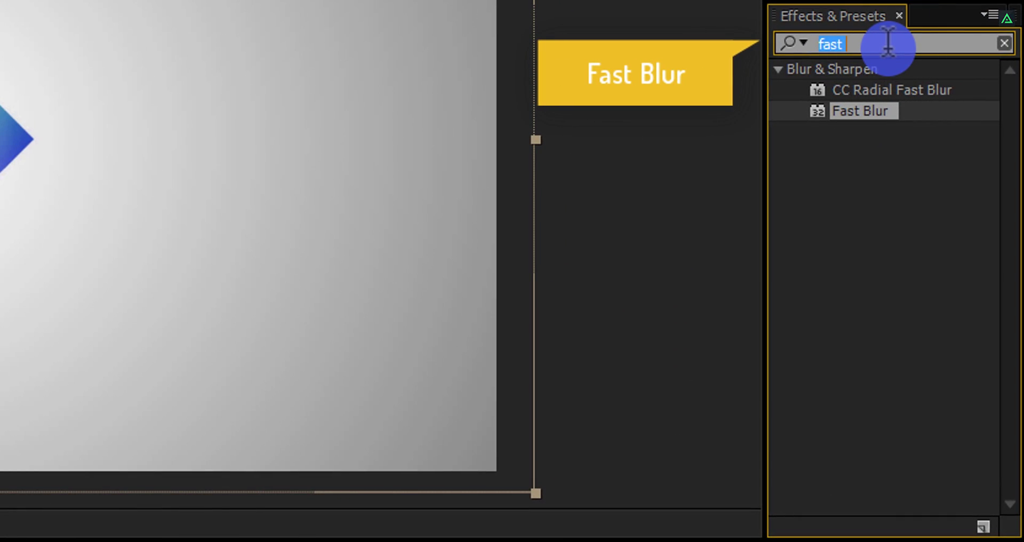
pyautogui.write('lin')
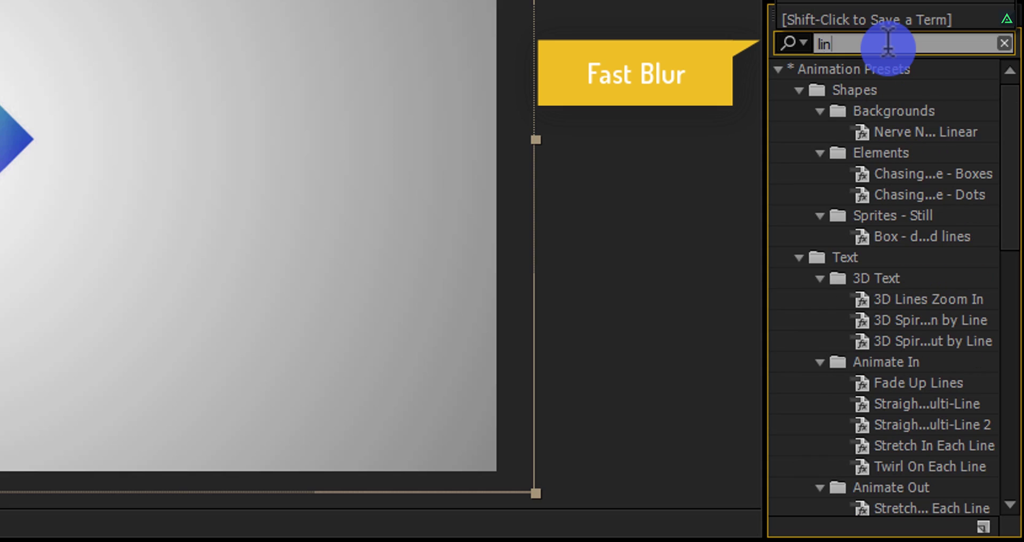
pyautogui.write('ea')
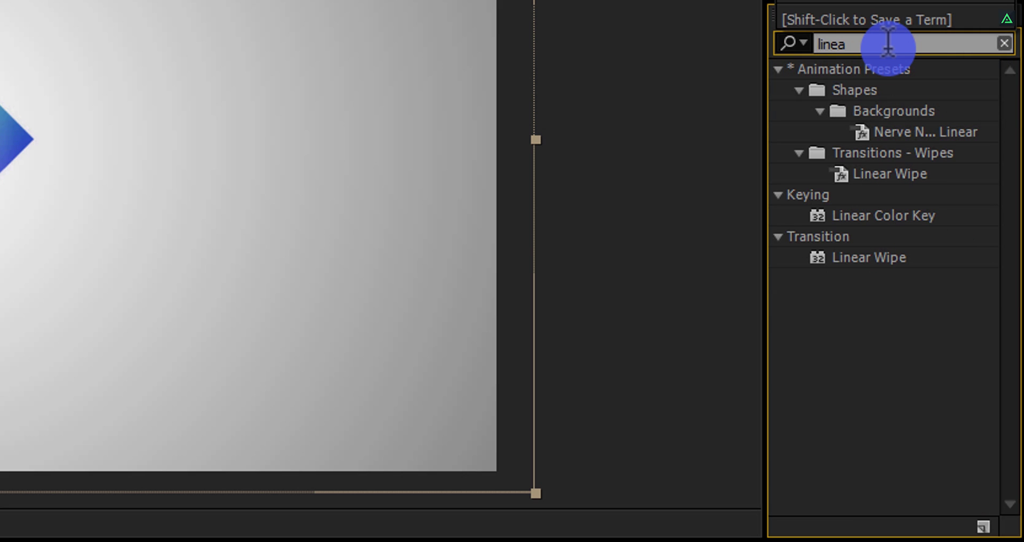
pyautogui.click(888, 258)
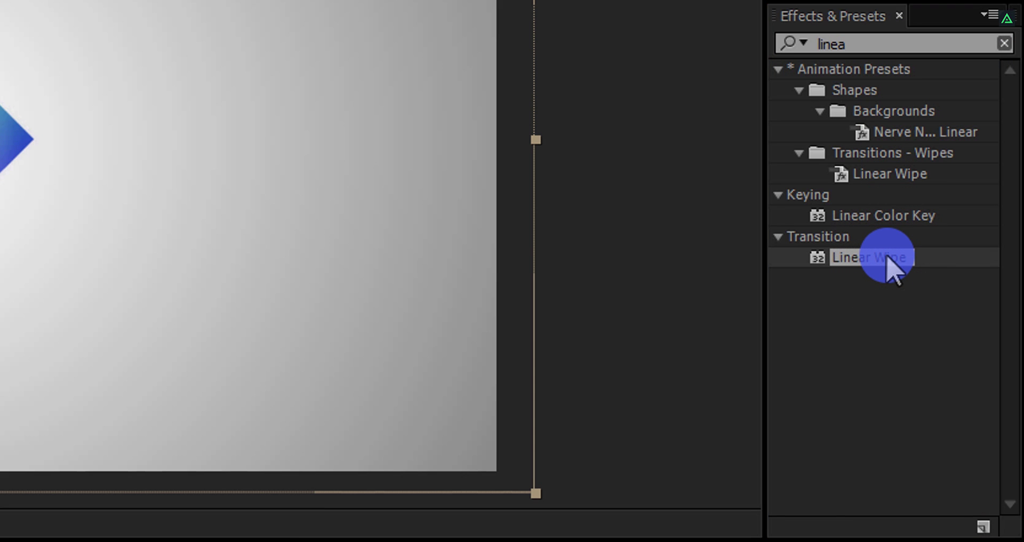
pyautogui.moveTo(874, 267); pyautogui.dragTo(91, 208)
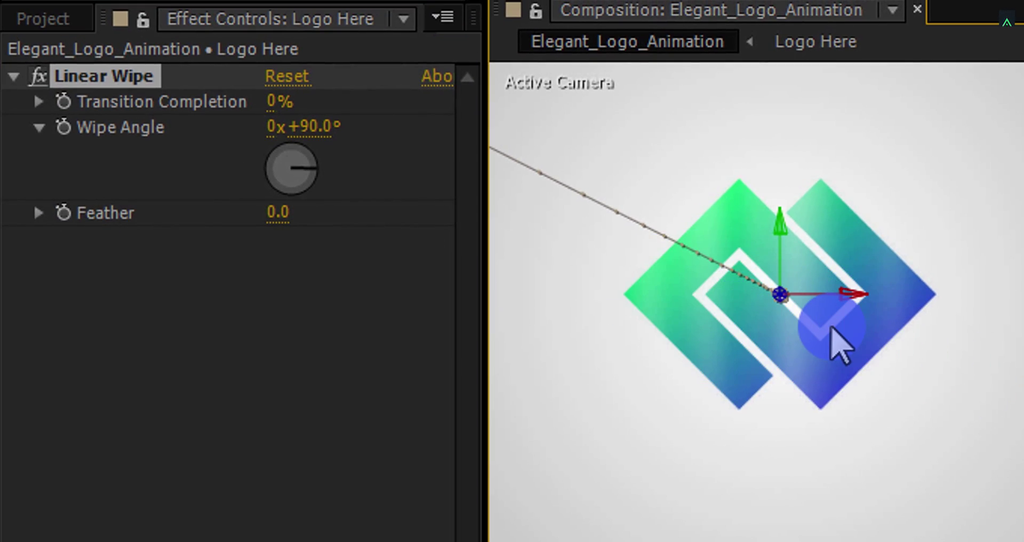
# Set the logo's Linear Wipe to 0° angle, Feather 61 and Transition Completion 47%
pyautogui.click(276, 102)
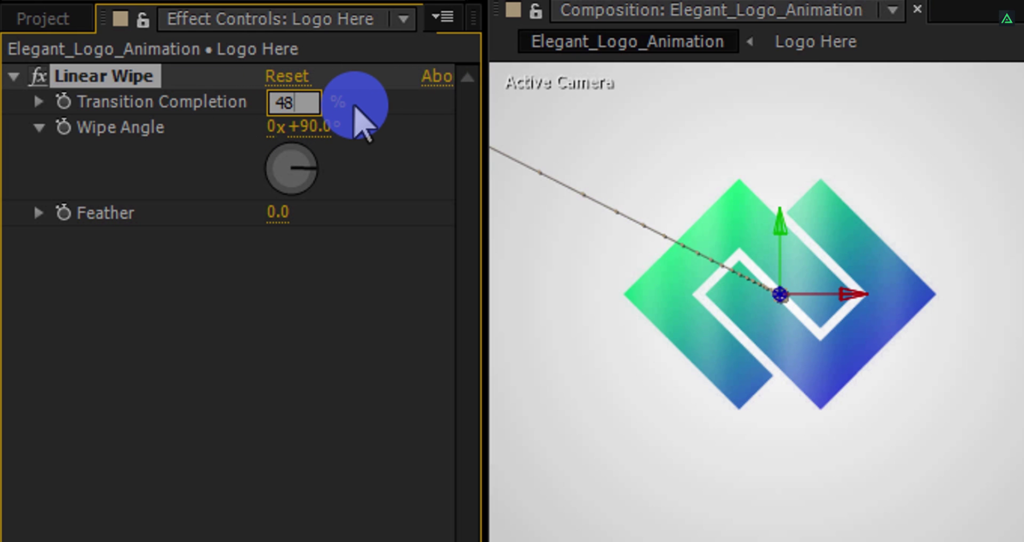
pyautogui.press('Return')
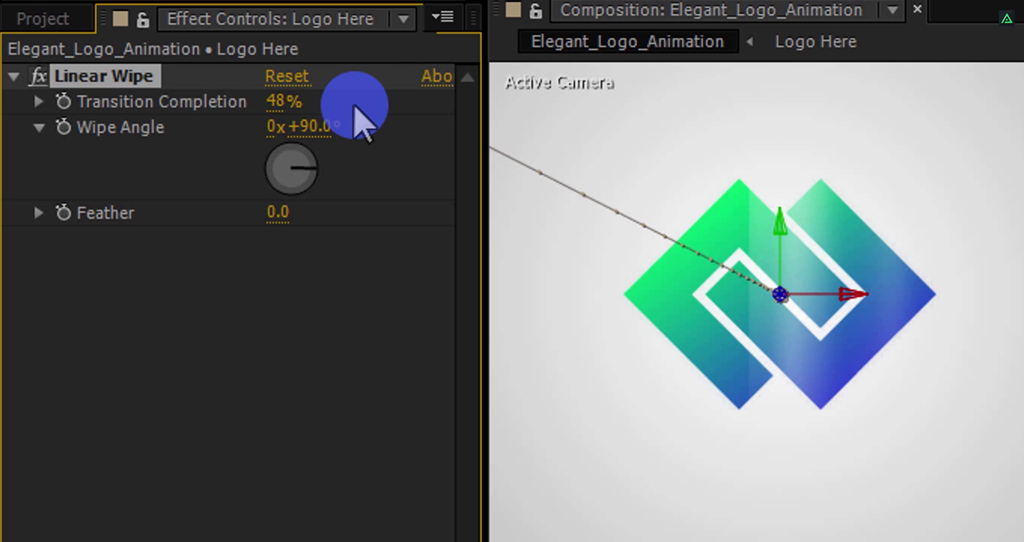
pyautogui.click(326, 126)
pyautogui.write('0')
pyautogui.press('Return')
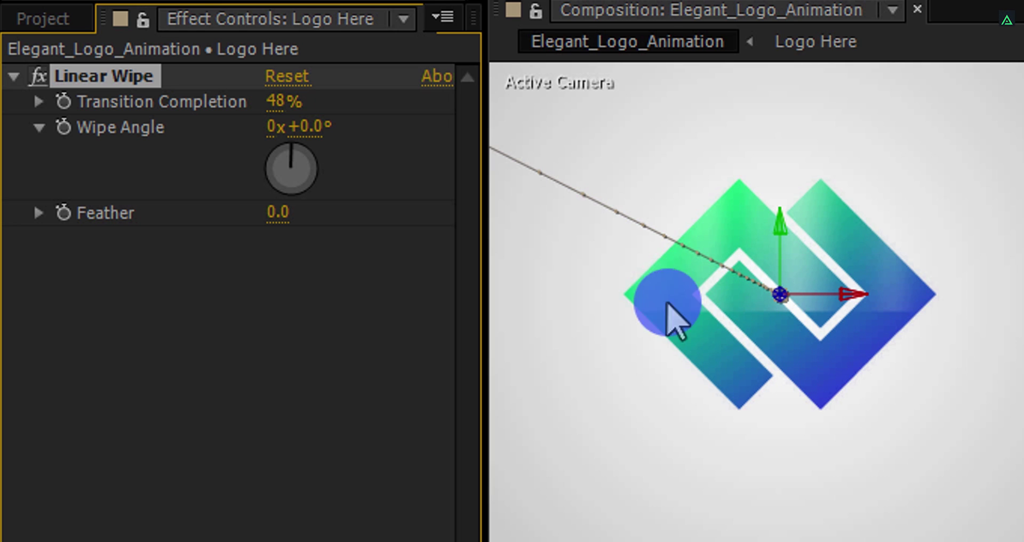
pyautogui.click(282, 214)
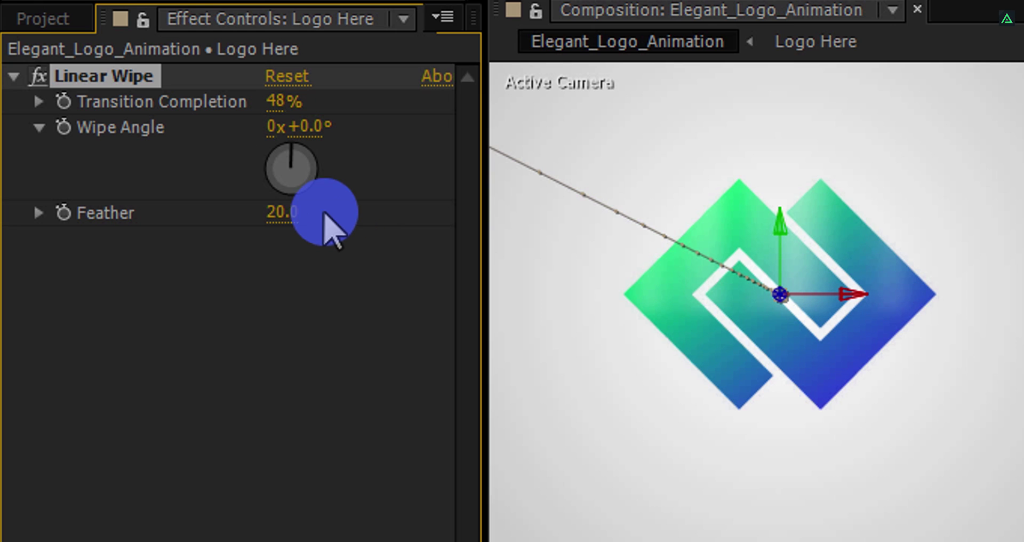
pyautogui.moveTo(282, 213); pyautogui.dragTo(338, 214)
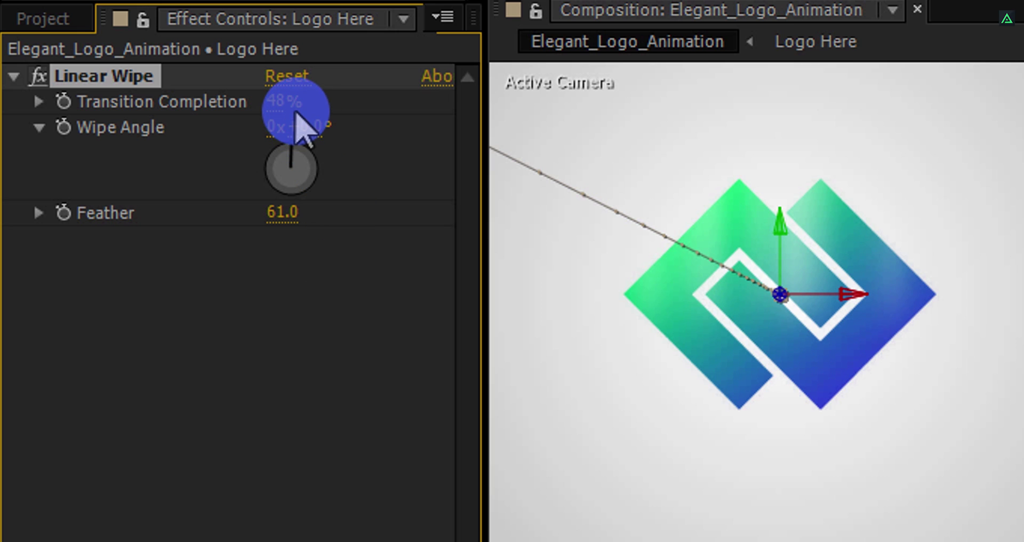
pyautogui.moveTo(272, 103)
pyautogui.mouseDown()
pyautogui.moveTo(258, 94)
pyautogui.moveTo(277, 97)
pyautogui.mouseUp()
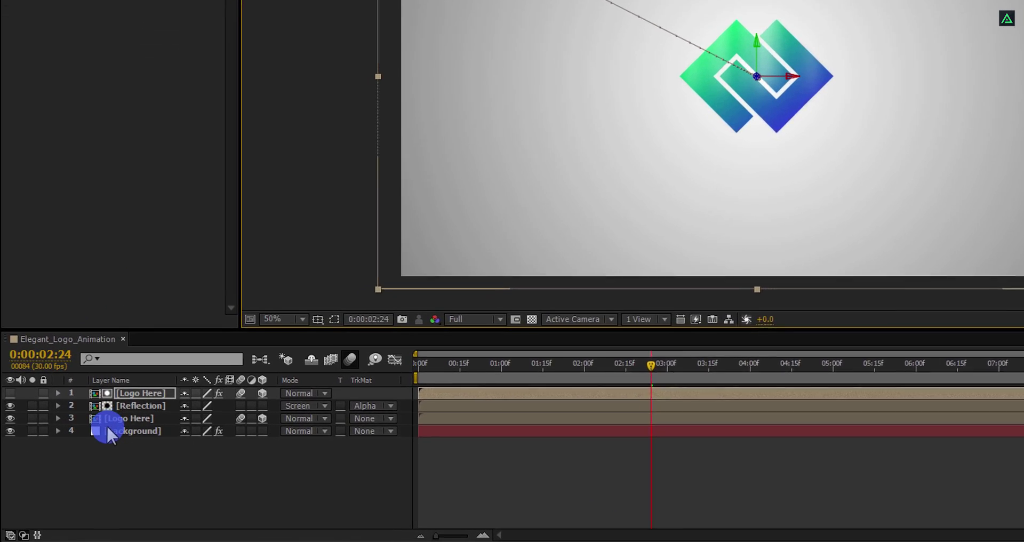
# Duplicate the background layer, rename the copy 'Floor' and delete its Gradient Ramp
pyautogui.click(107, 427)
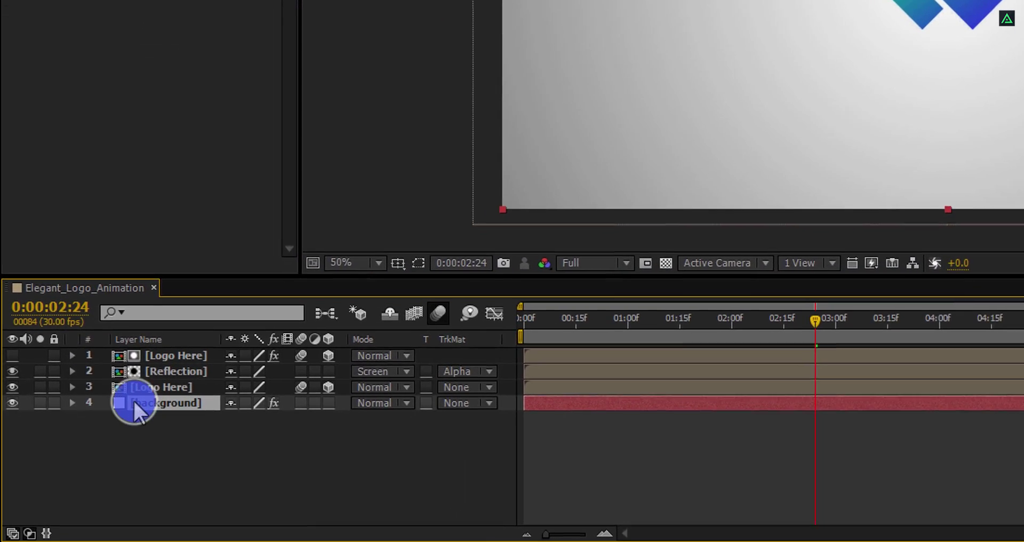
pyautogui.hotkey('ctrl', 'd')
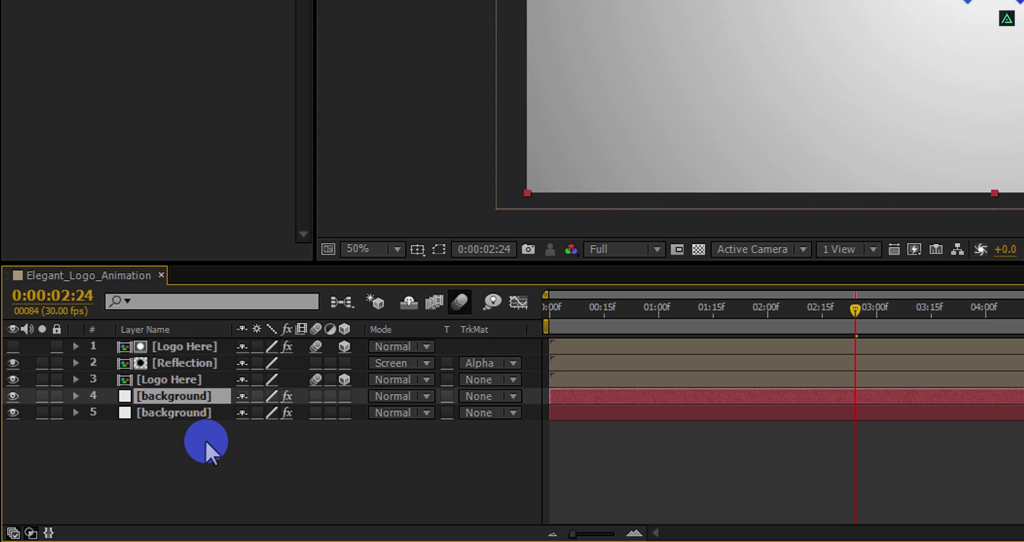
pyautogui.press('Return')
pyautogui.write('Floor')
pyautogui.press('Return')
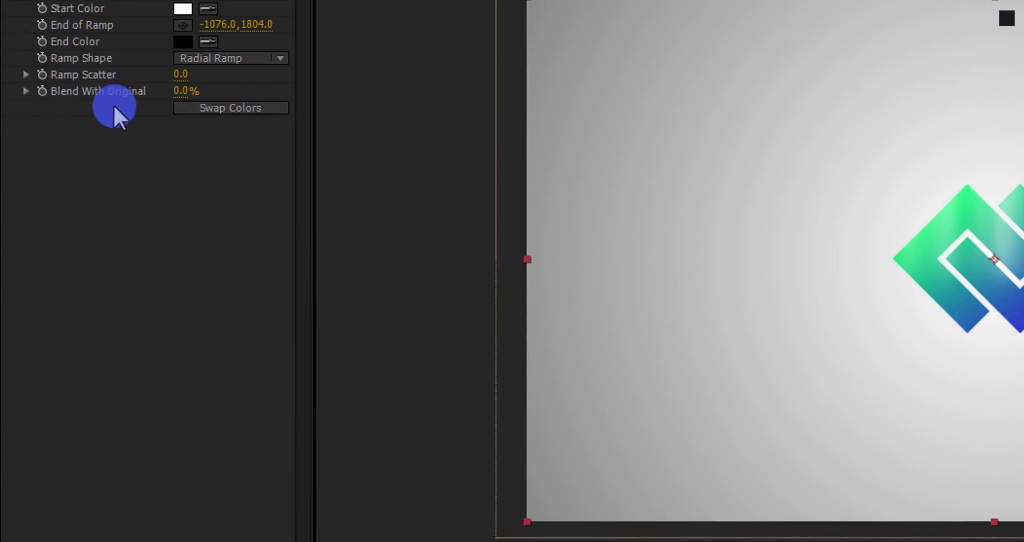
pyautogui.click(78, 95)
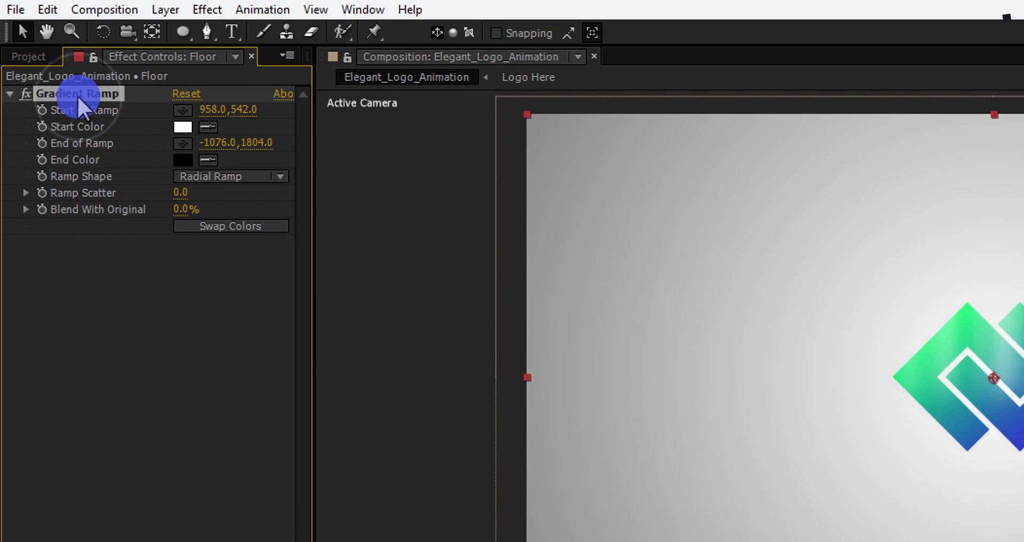
pyautogui.press('Delete')
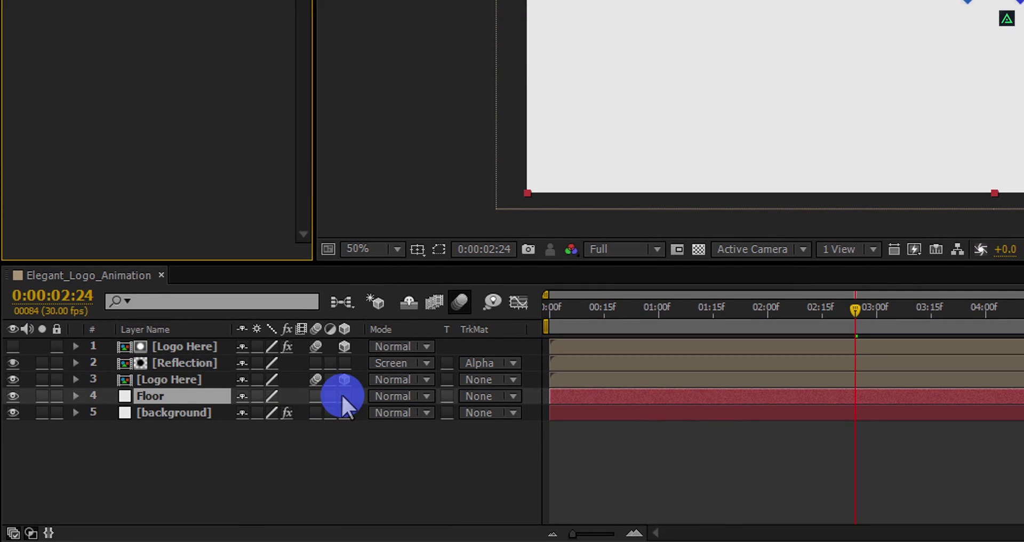
# Make Floor a 3D layer and set its X Rotation to 100°
pyautogui.click(341, 395)
pyautogui.press('r')
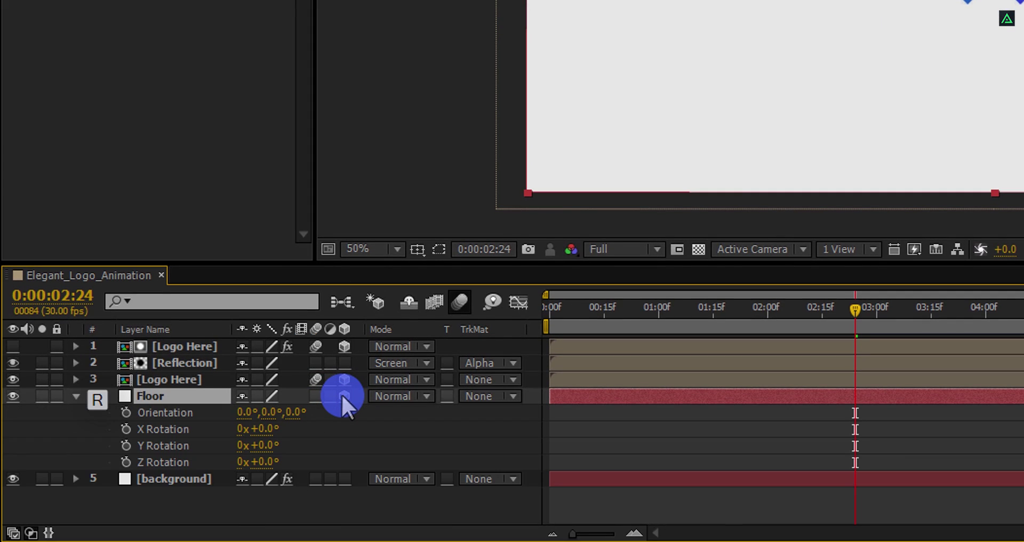
pyautogui.click(265, 429)
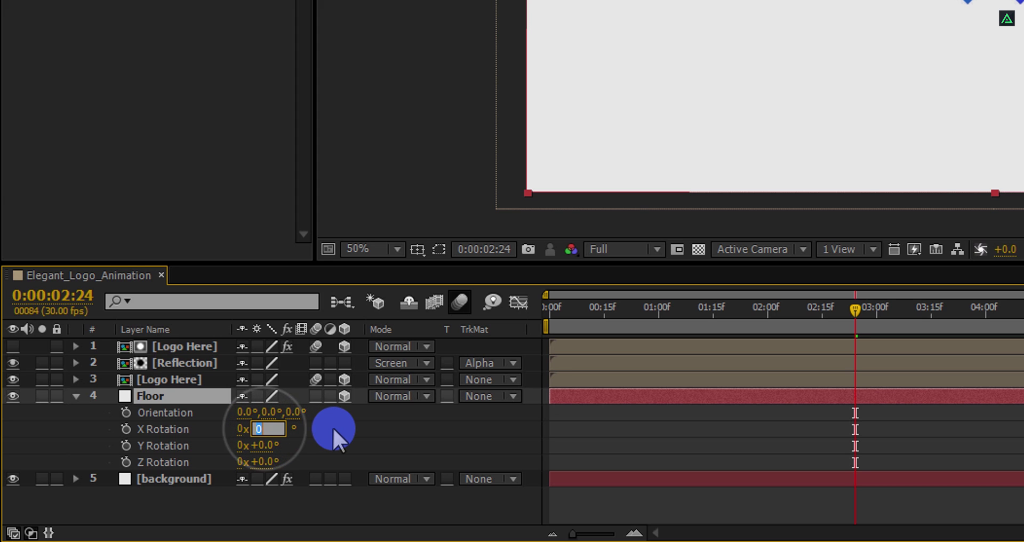
pyautogui.write('100')
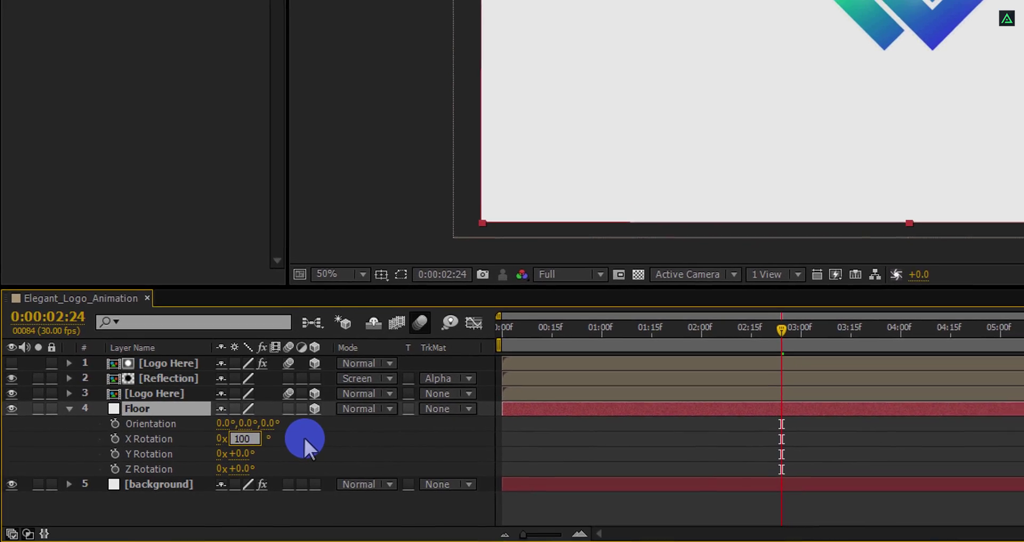
pyautogui.press('Return')
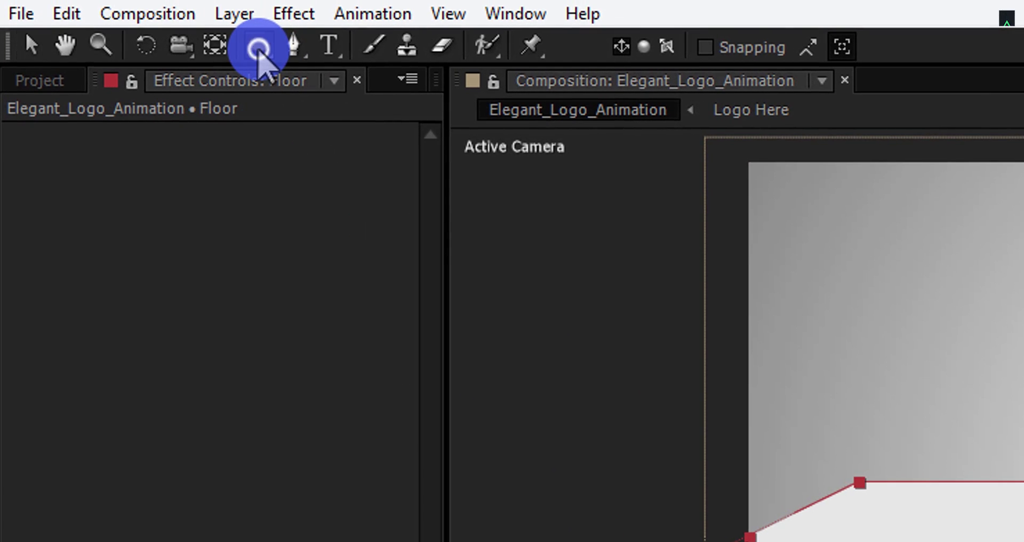
# Draw an elliptical mask on Floor and give it a 200-pixel Mask Feather
pyautogui.moveTo(259, 53); pyautogui.dragTo(396, 114)
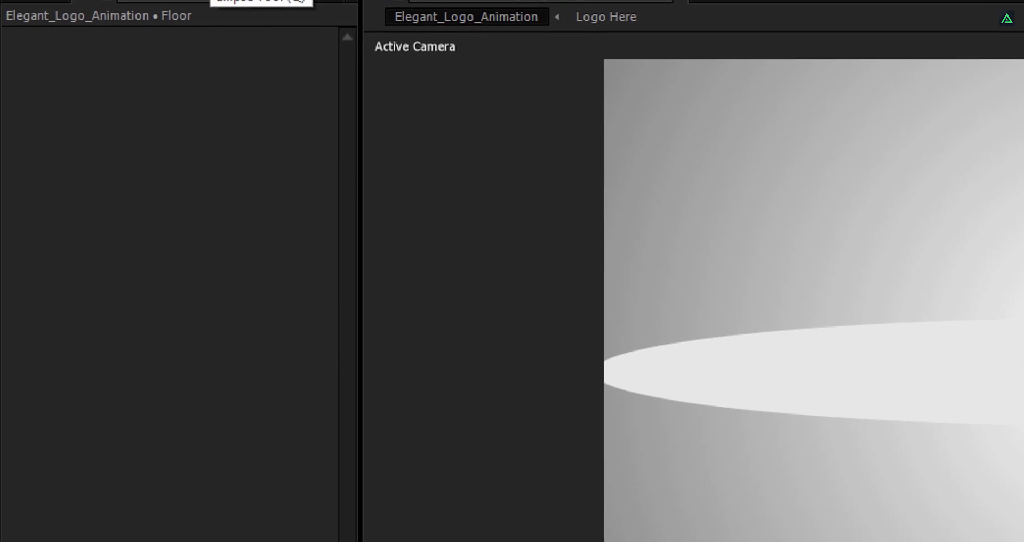
pyautogui.press('Return')
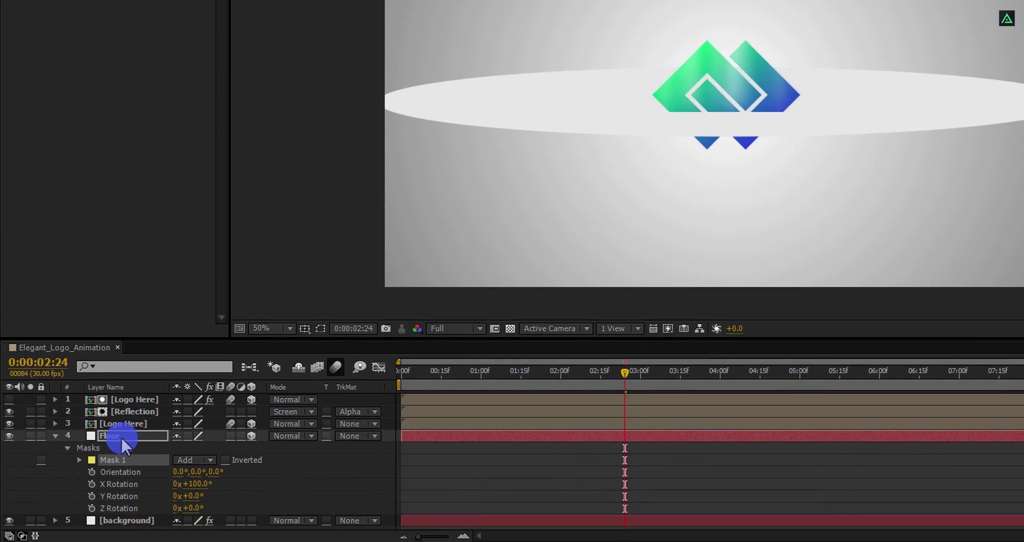
pyautogui.click(121, 436)
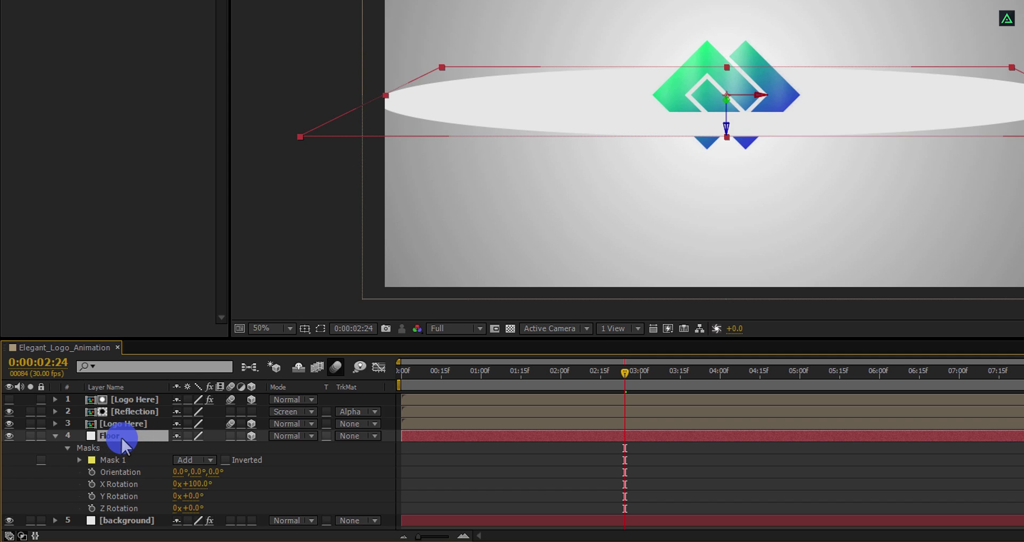
pyautogui.press('f')
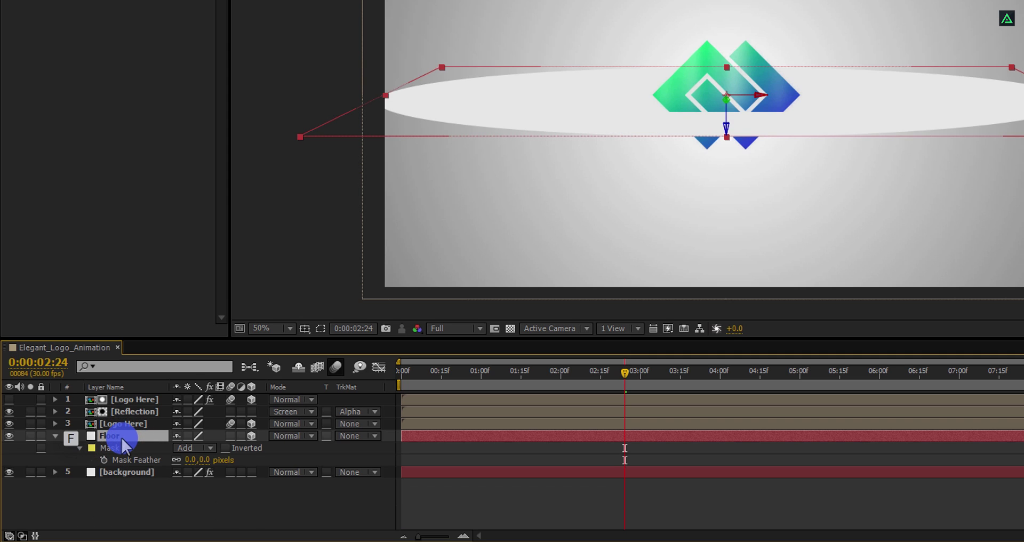
pyautogui.click(204, 459)
pyautogui.write('200')
pyautogui.click(273, 441)
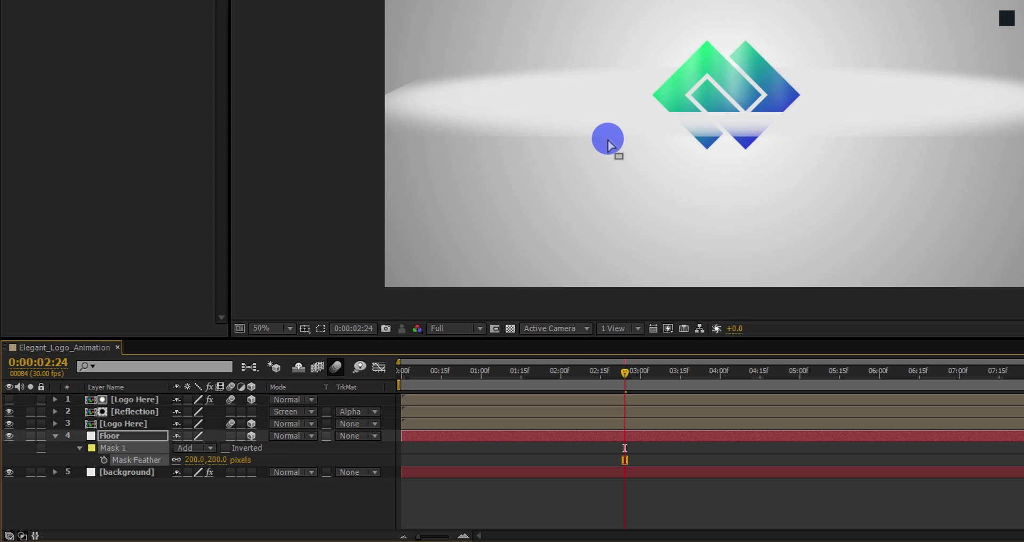
# Contract the Floor mask's Mask Expansion to -187 pixels
pyautogui.click(78, 448)
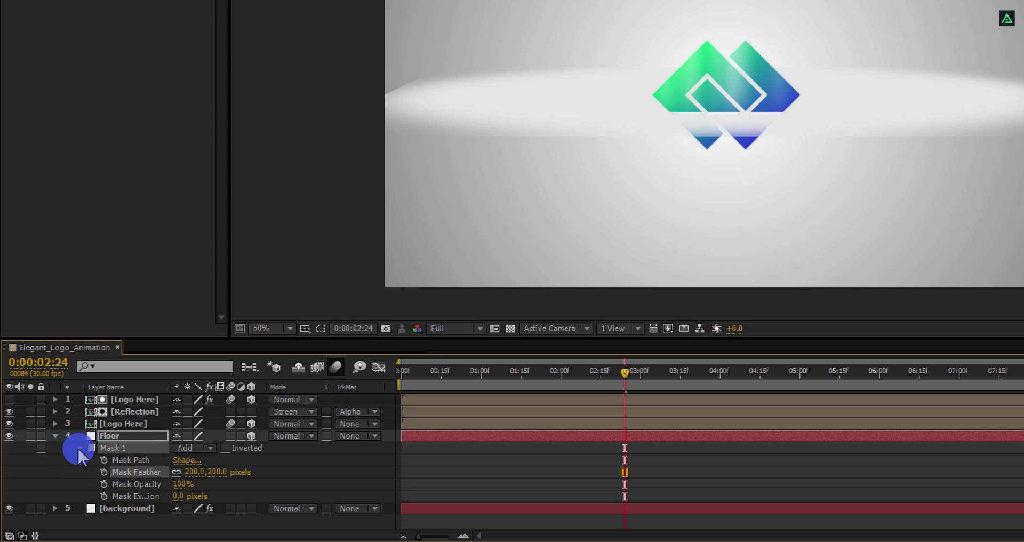
pyautogui.click(176, 497)
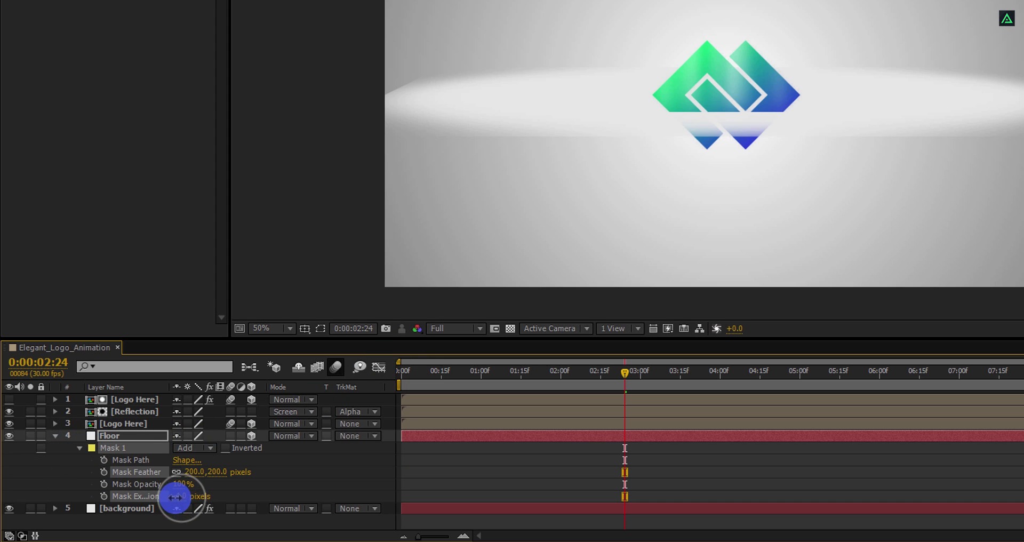
pyautogui.moveTo(140, 505); pyautogui.dragTo(60, 508)
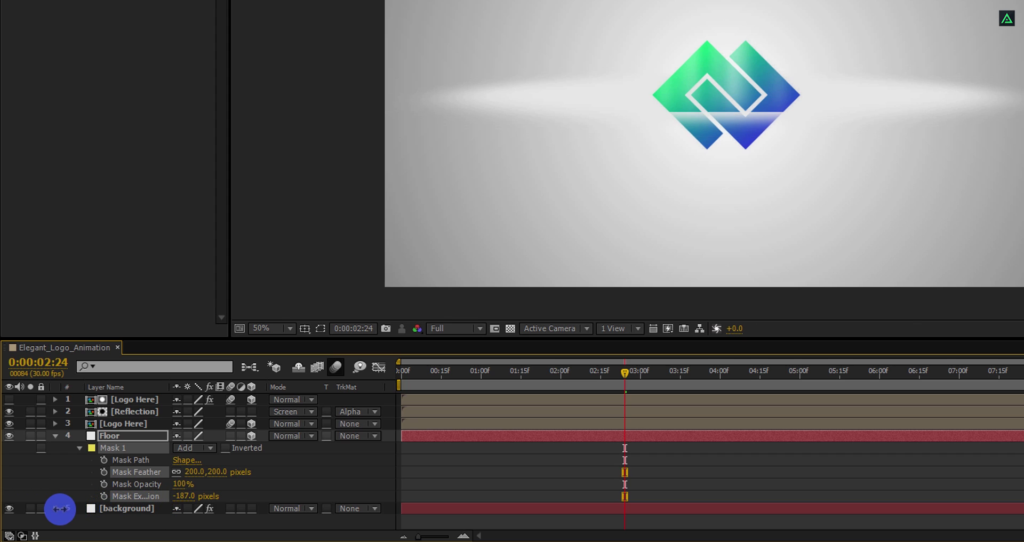
# Scale Floor to 500% and drag it down along Y beneath the logo
pyautogui.press('s')
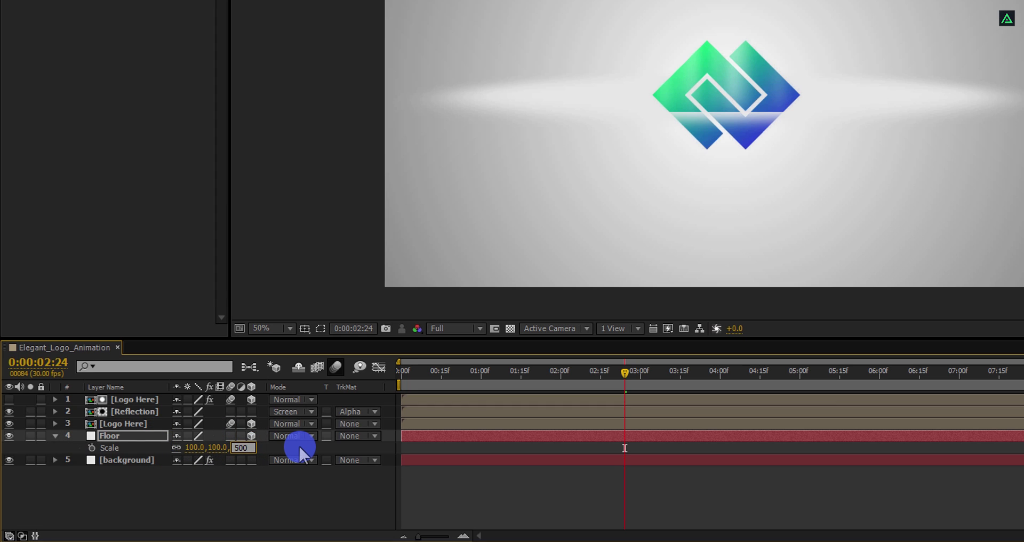
pyautogui.press('Return')
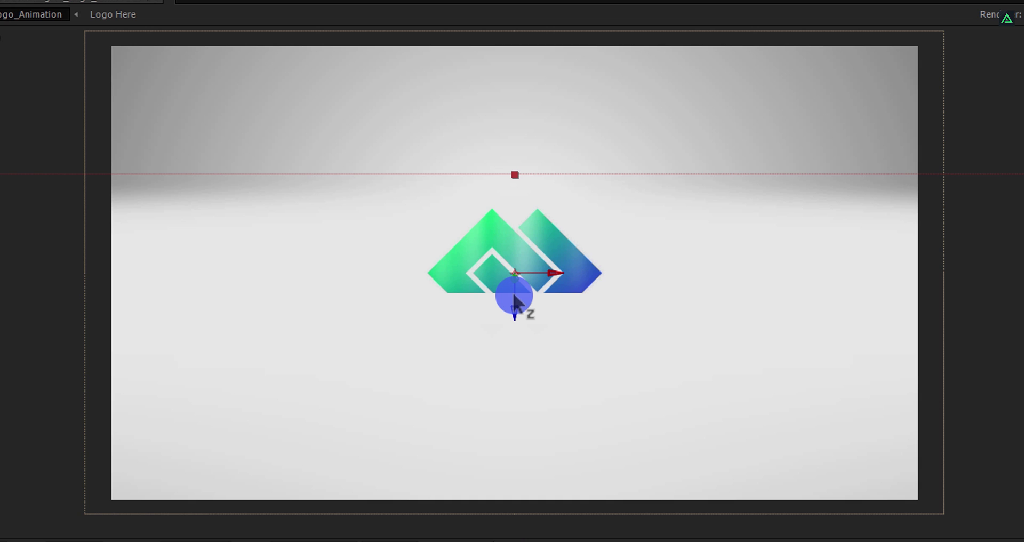
pyautogui.moveTo(515, 303); pyautogui.dragTo(514, 427)
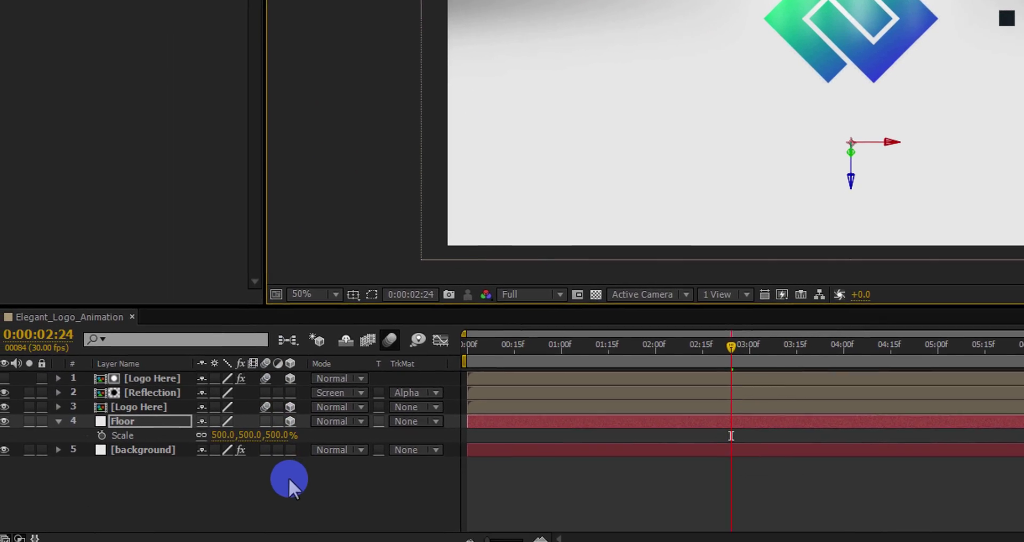
# Create a Spot light named Light 1 with Casts Shadows enabled
pyautogui.rightClick(295, 475)
pyautogui.moveTo(329, 292)
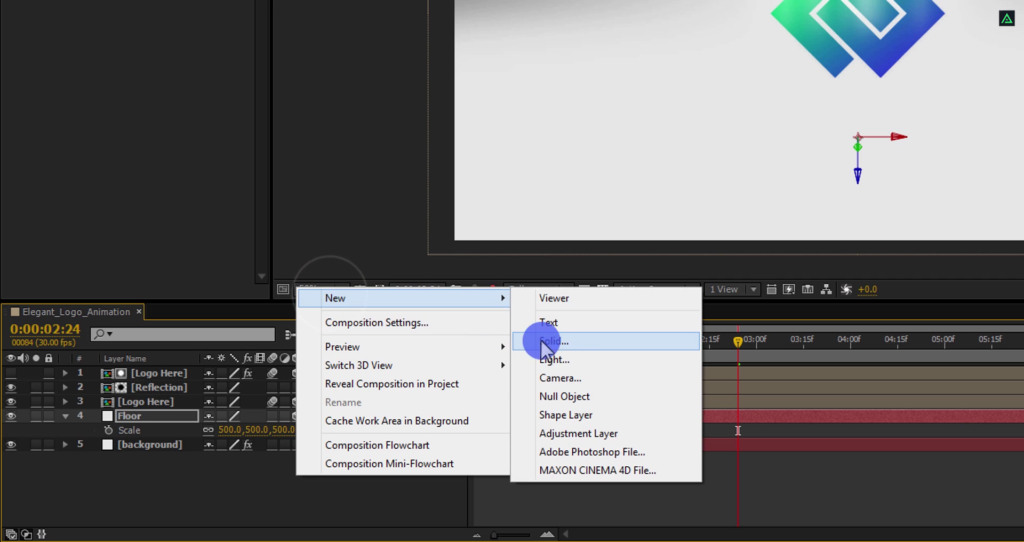
pyautogui.click(591, 358)
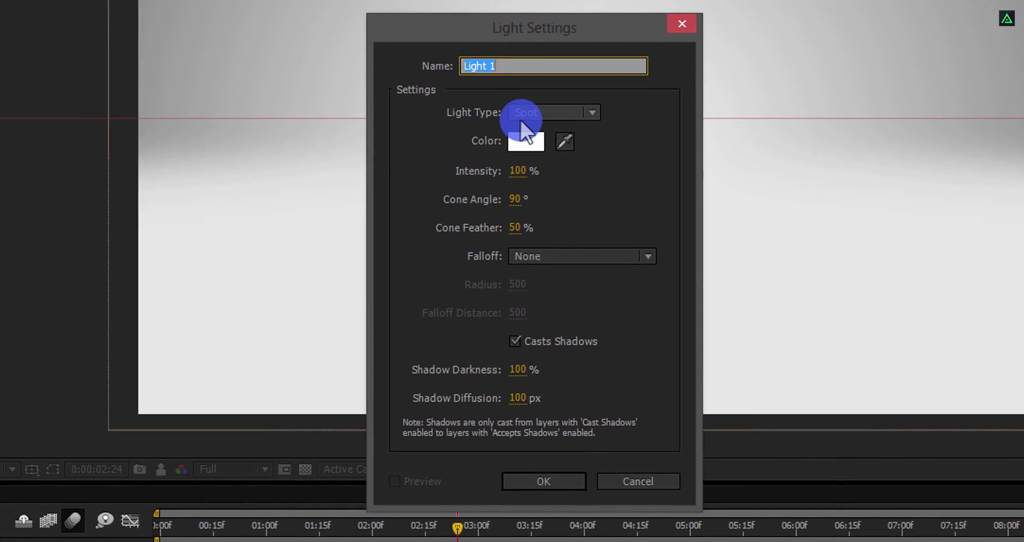
pyautogui.click(651, 49)
pyautogui.click(567, 153)
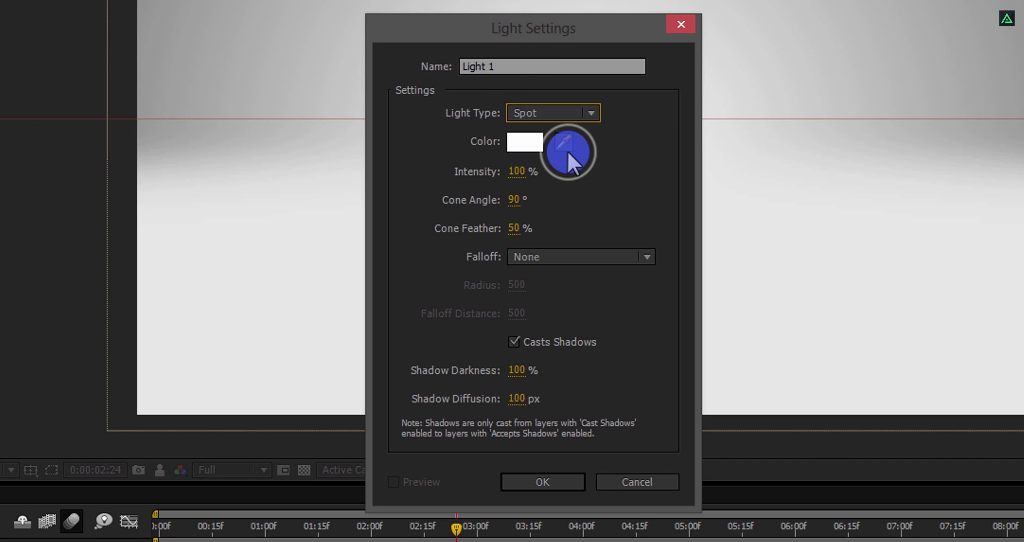
pyautogui.click(552, 343)
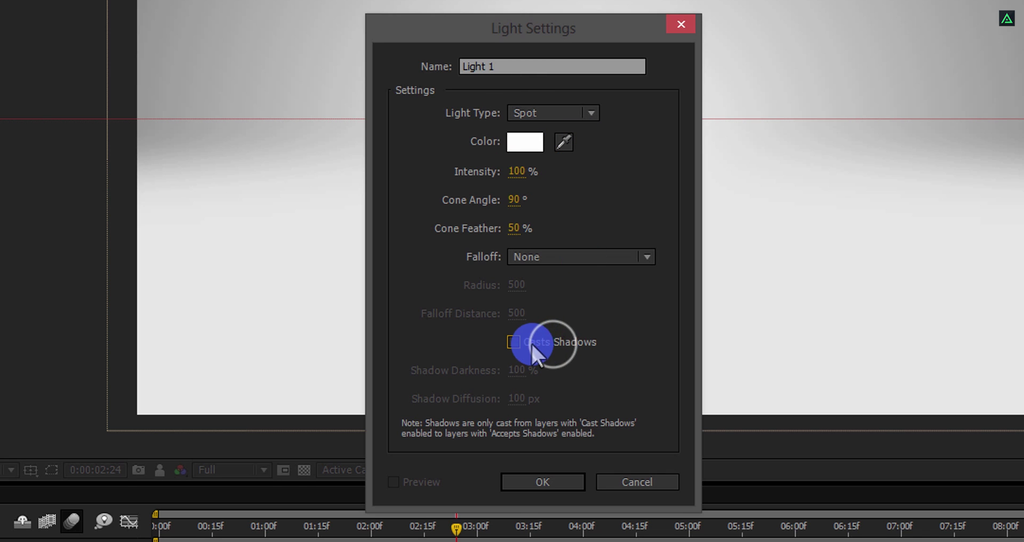
pyautogui.click(545, 340)
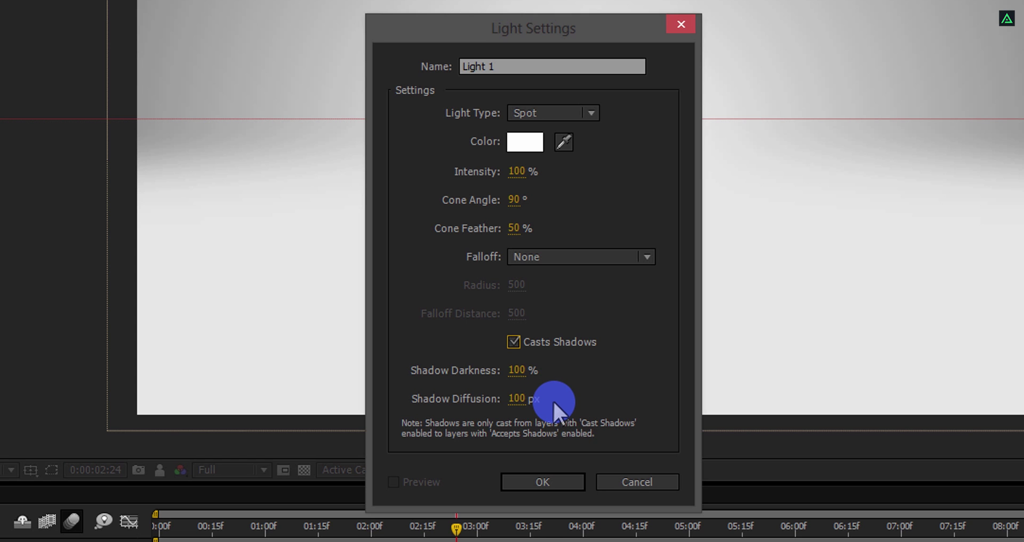
pyautogui.click(542, 482)
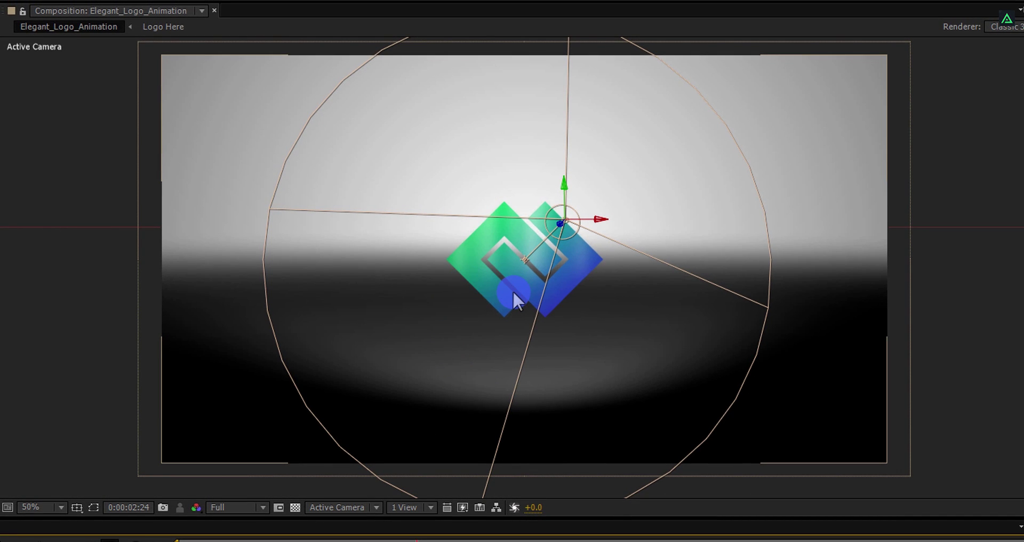
# Move Light 1 left and shift its point of interest right over the logo
pyautogui.click(595, 220)
pyautogui.moveTo(587, 220); pyautogui.dragTo(562, 217)
pyautogui.click(501, 258)
pyautogui.moveTo(502, 257); pyautogui.dragTo(528, 254)
# Drag Light 1 to the top of the Timeline layer stack
pyautogui.click(389, 411)
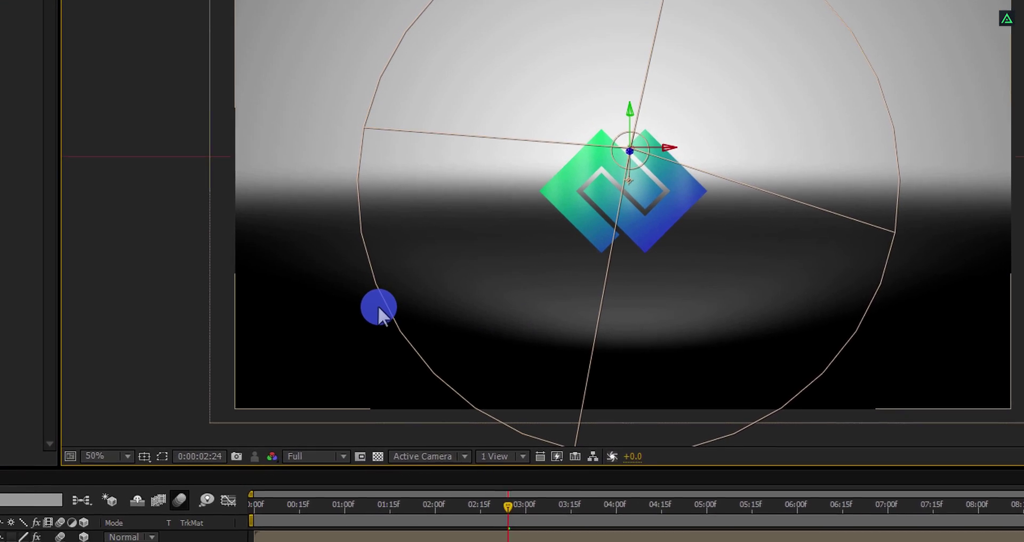
pyautogui.click(85, 478)
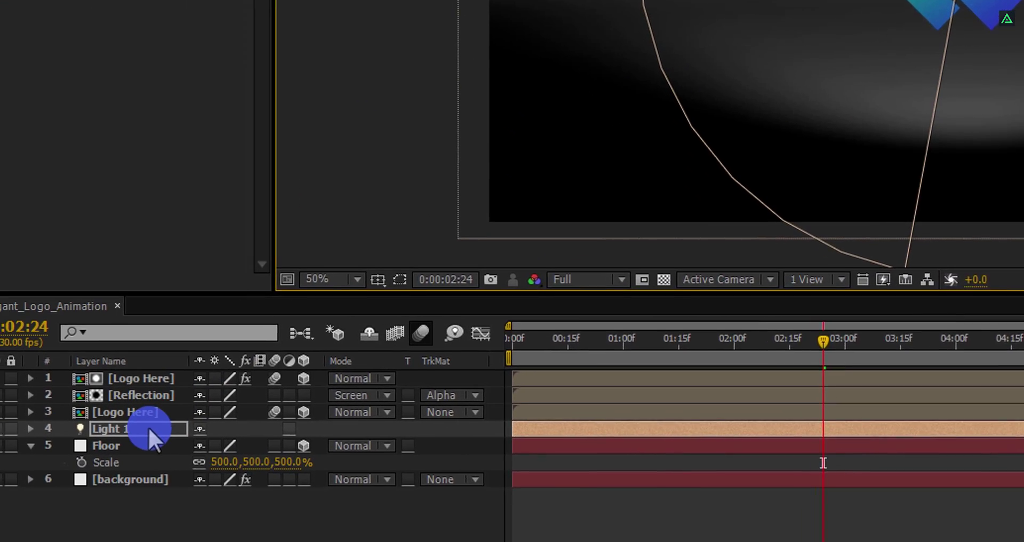
pyautogui.moveTo(148, 427); pyautogui.dragTo(137, 376)
# In Floor's Material Options, turn Casts Shadows On and Accepts Lights Off
pyautogui.click(162, 403)
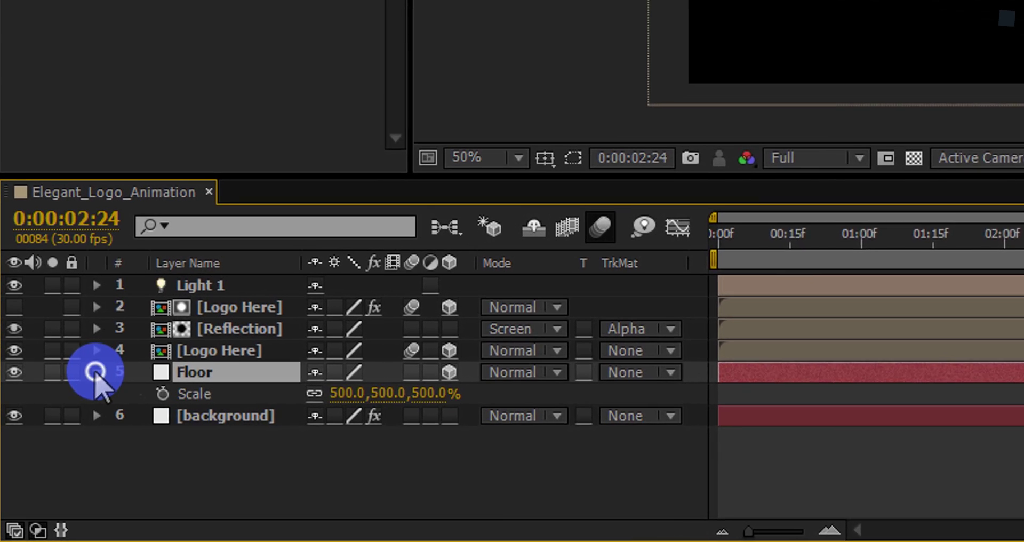
pyautogui.click(98, 390)
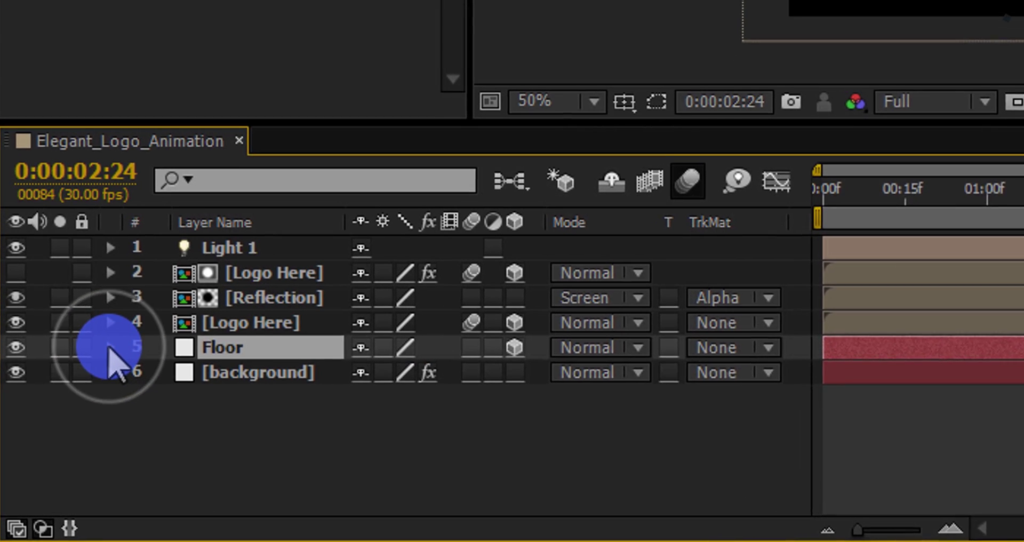
pyautogui.click(99, 391)
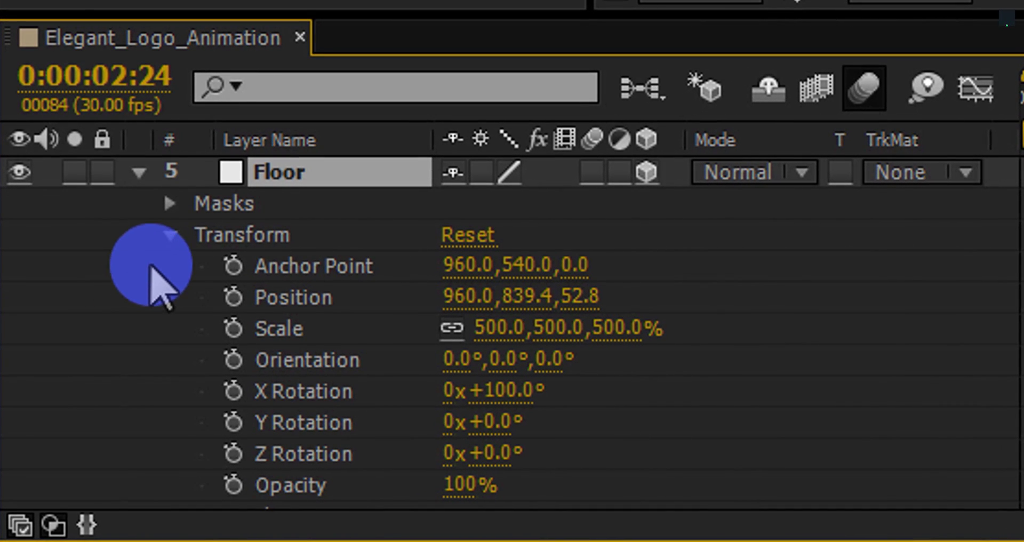
pyautogui.click(165, 245)
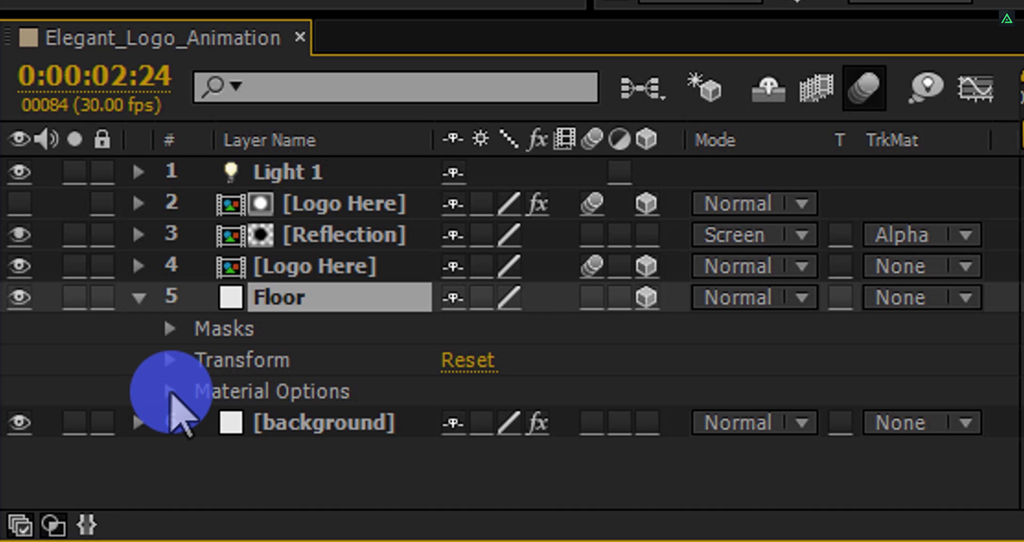
pyautogui.click(170, 392)
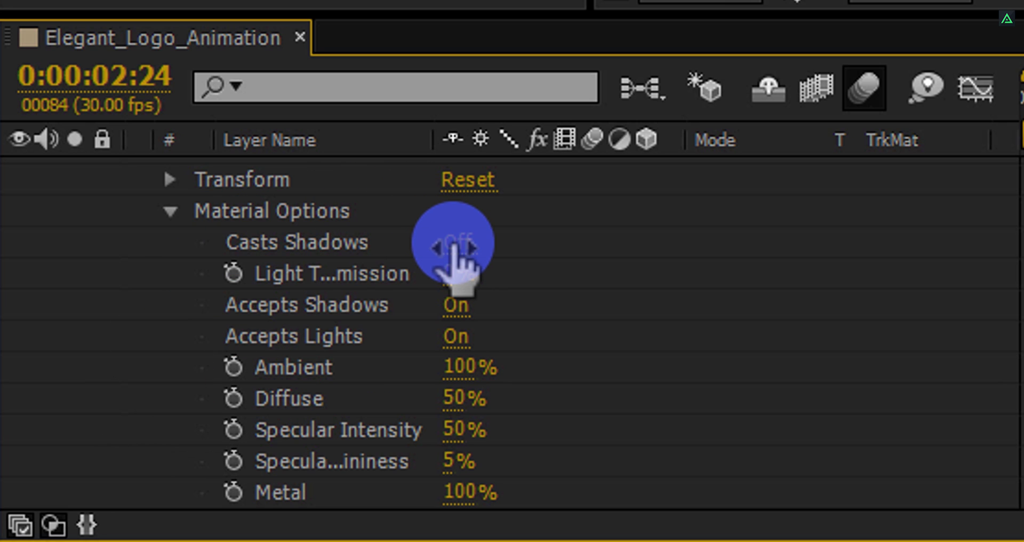
pyautogui.click(456, 246)
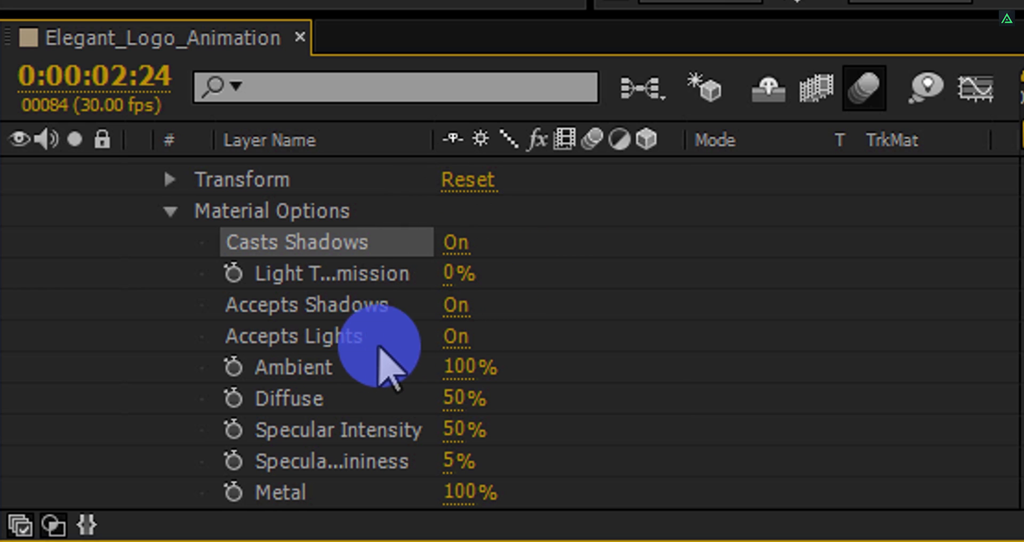
pyautogui.click(461, 338)
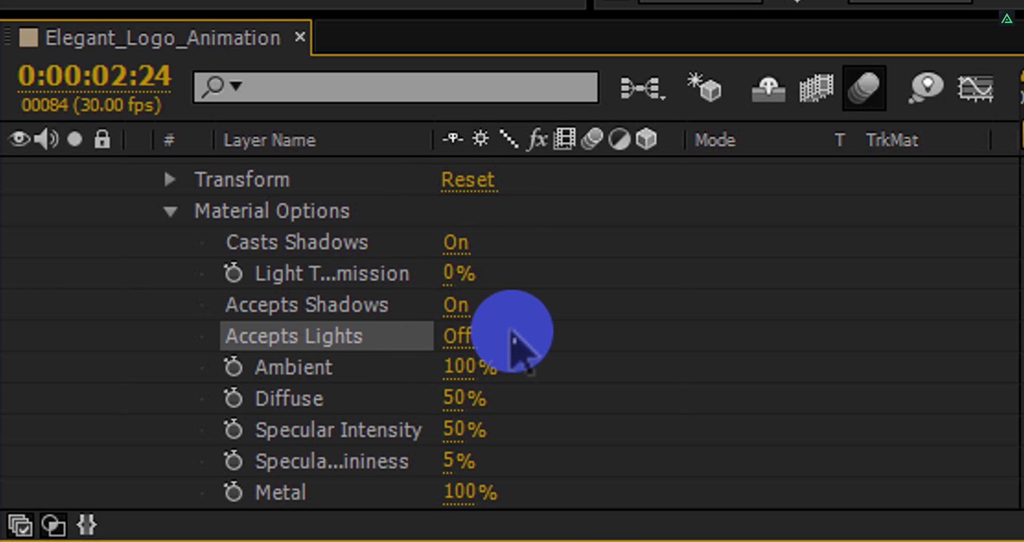
pyautogui.scroll(3, 531, 351)
# Switch Casts Shadows On in the bottom Logo Here layer's Material Options
pyautogui.click(293, 269)
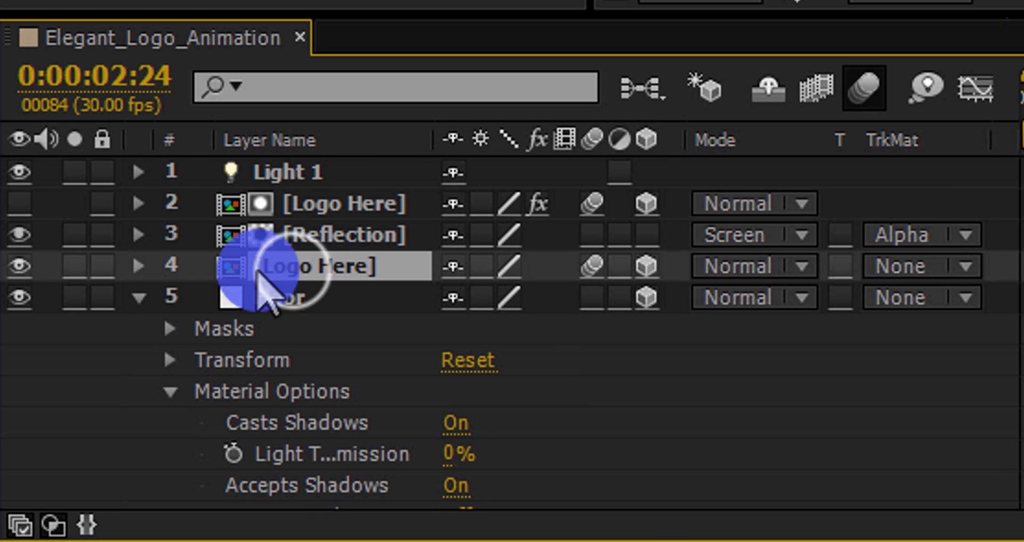
pyautogui.click(137, 266)
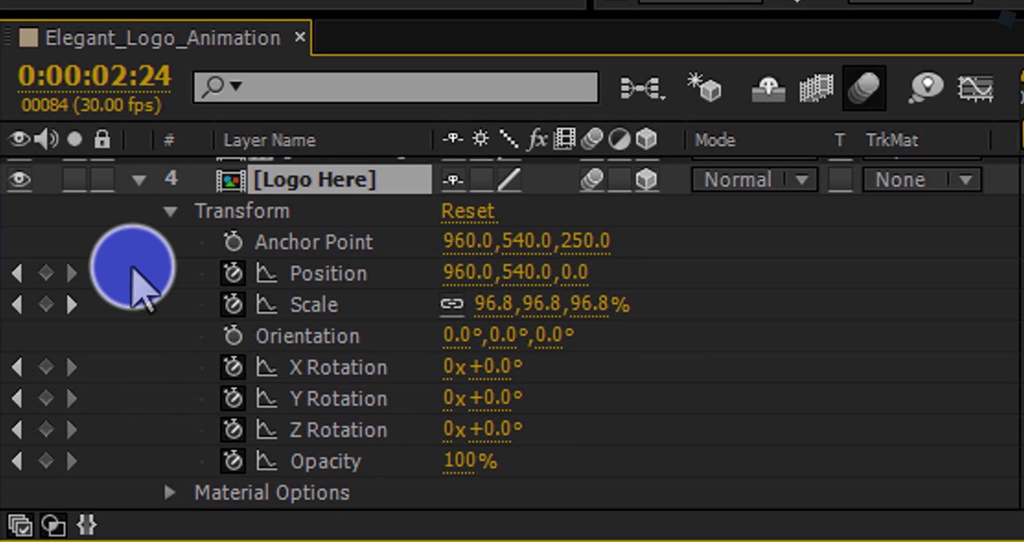
pyautogui.click(168, 212)
pyautogui.click(169, 243)
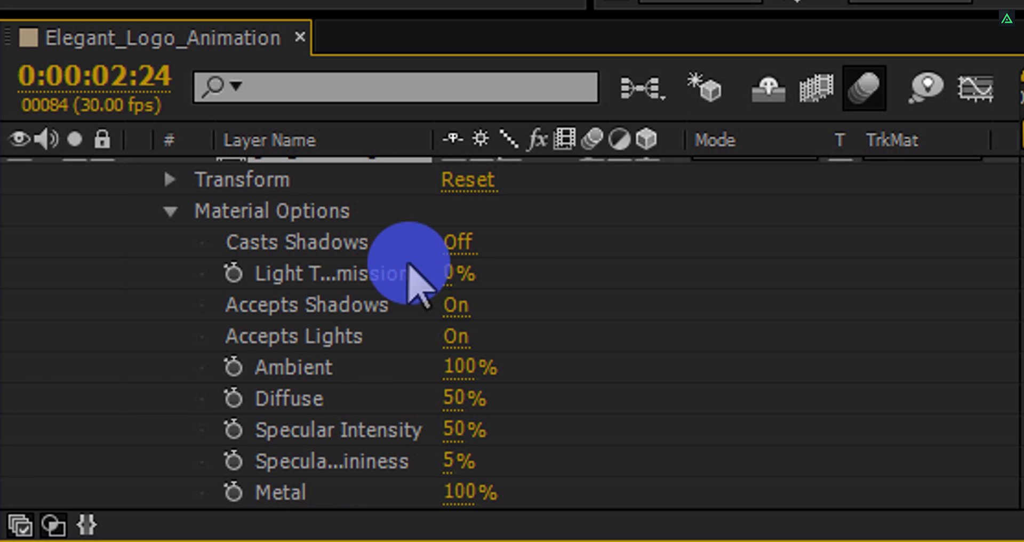
pyautogui.click(470, 248)
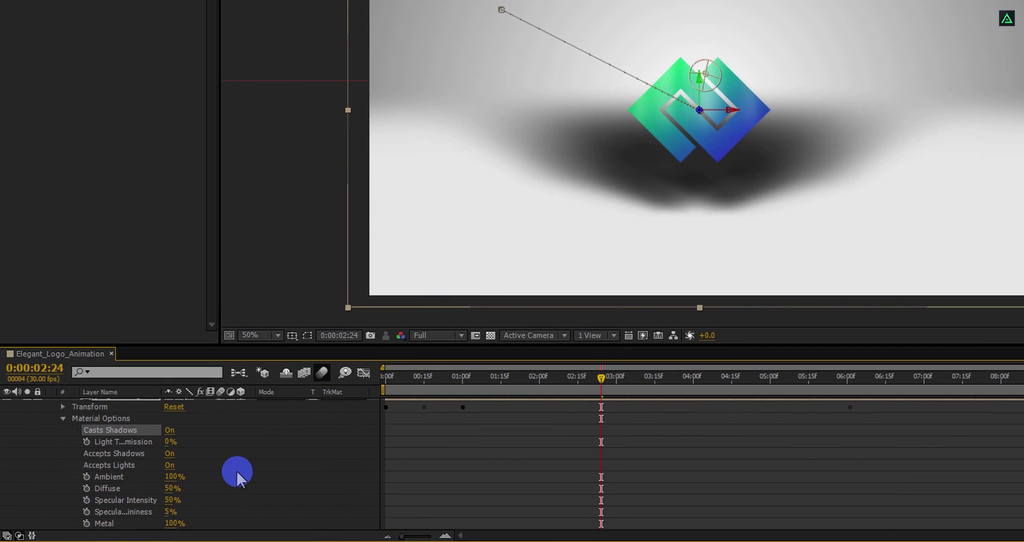
pyautogui.scroll(3, 237, 474)
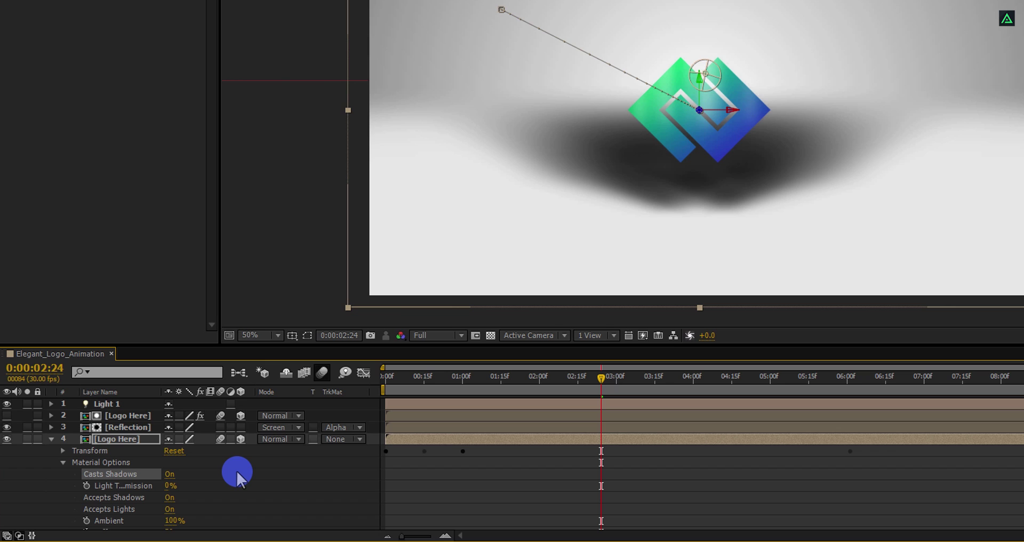
# Open Light 1's Light Options and set Shadow Darkness 50% and Shadow Diffusion 50 pixels
pyautogui.click(109, 403)
pyautogui.click(52, 403)
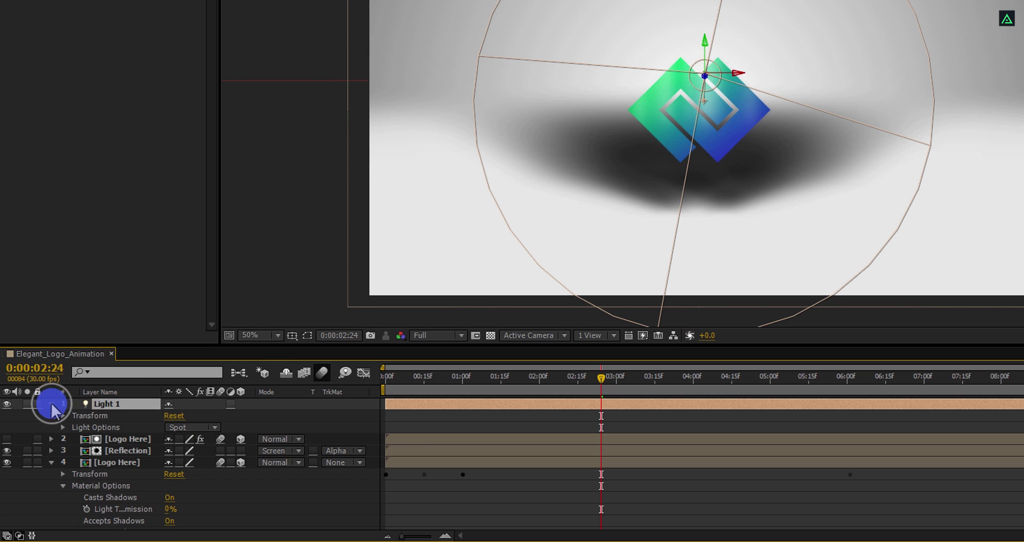
pyautogui.click(61, 428)
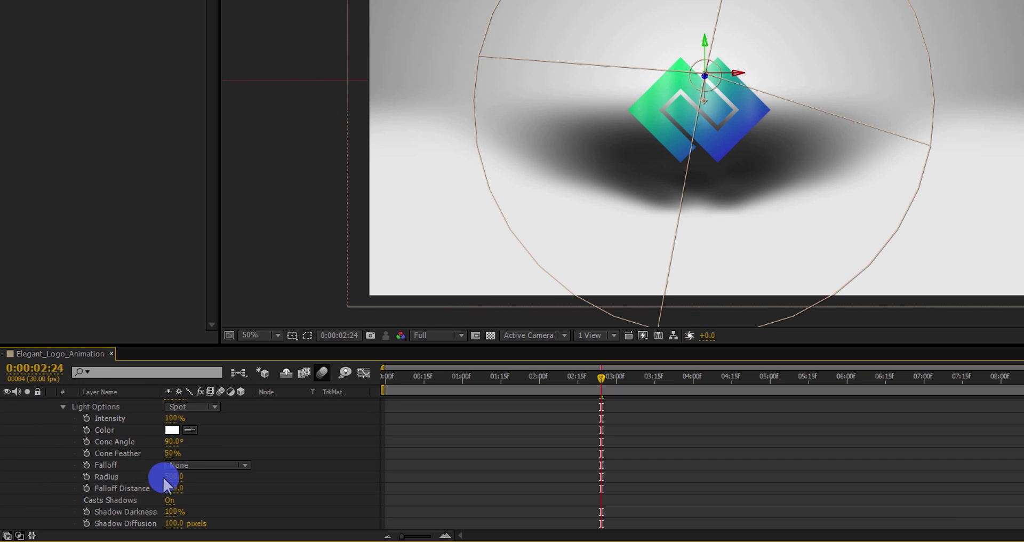
pyautogui.click(176, 511)
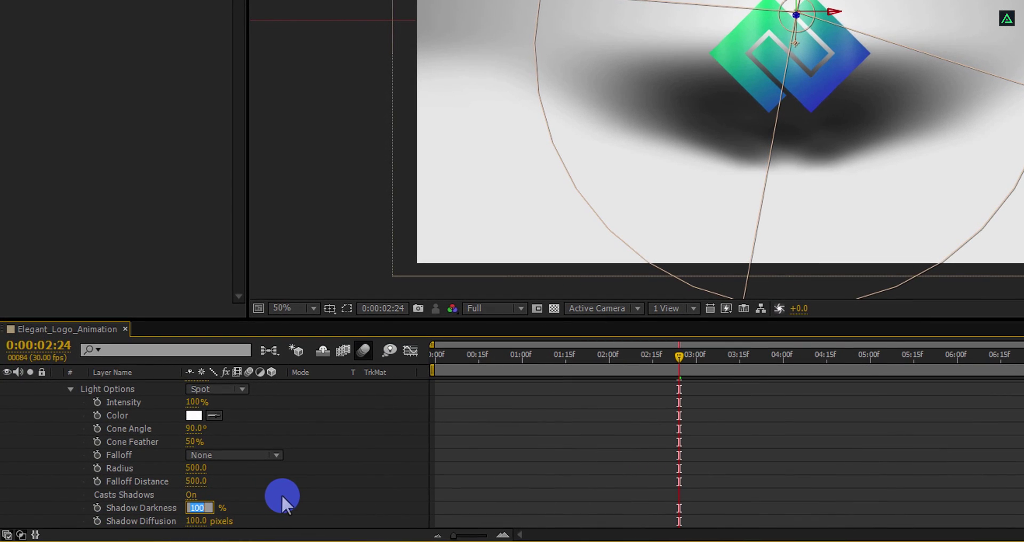
pyautogui.write('50')
pyautogui.press('Return')
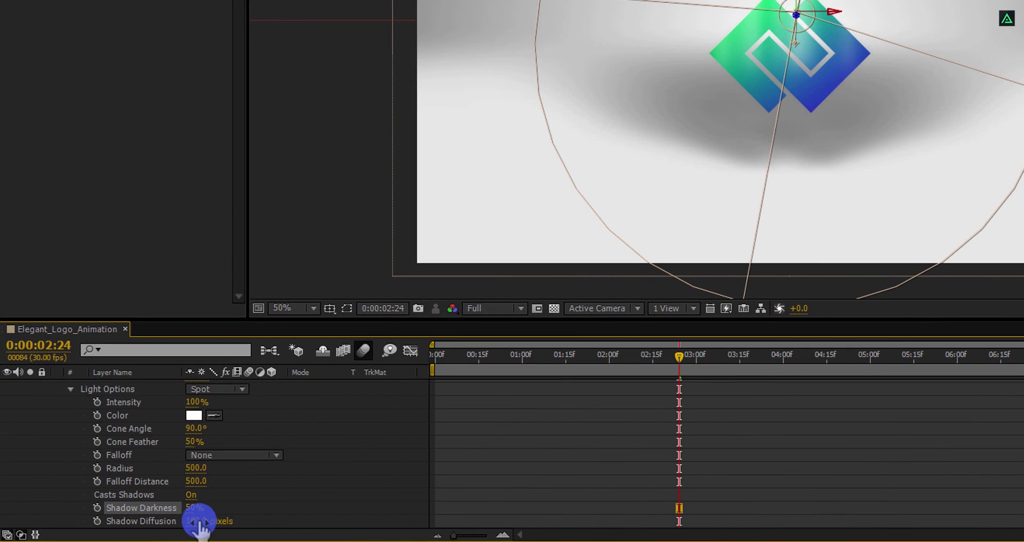
pyautogui.click(194, 520)
pyautogui.write('50')
pyautogui.press('Return')
# Change Light 1's Shadow Darkness to 30% and Shadow Diffusion to 100 pixels
pyautogui.scroll(-1, 259, 506)
pyautogui.click(194, 491)
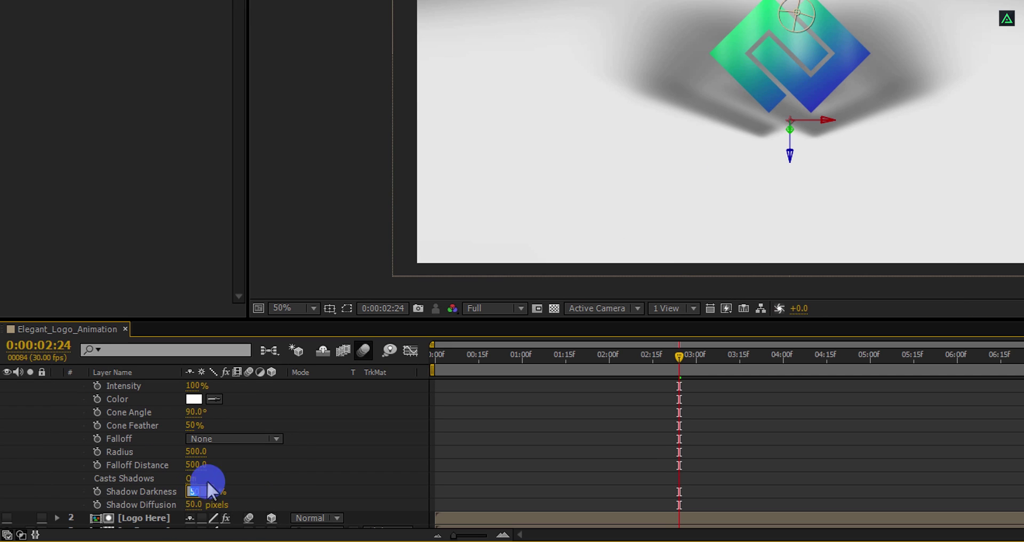
pyautogui.write('30')
pyautogui.press('Return')
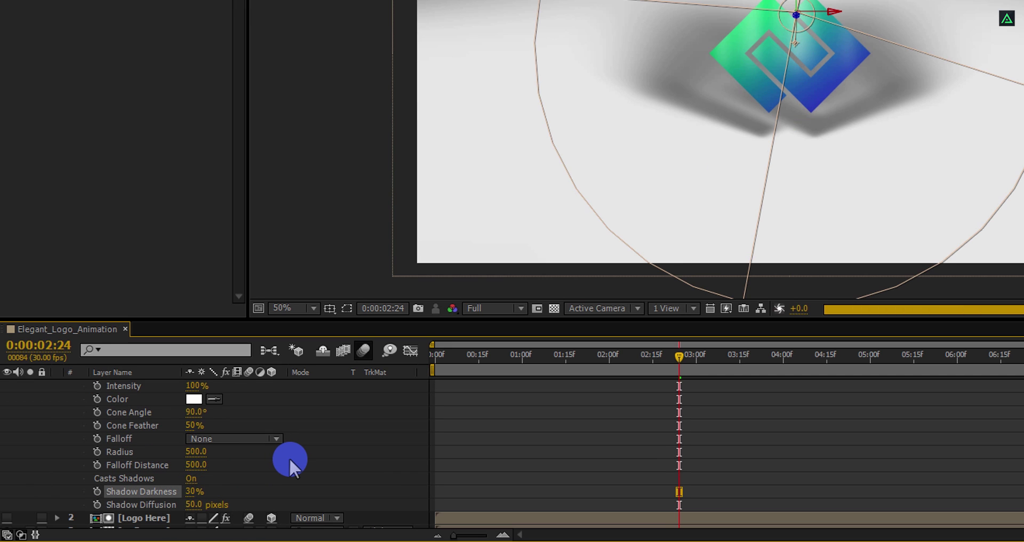
pyautogui.write('100')
pyautogui.press('Return')
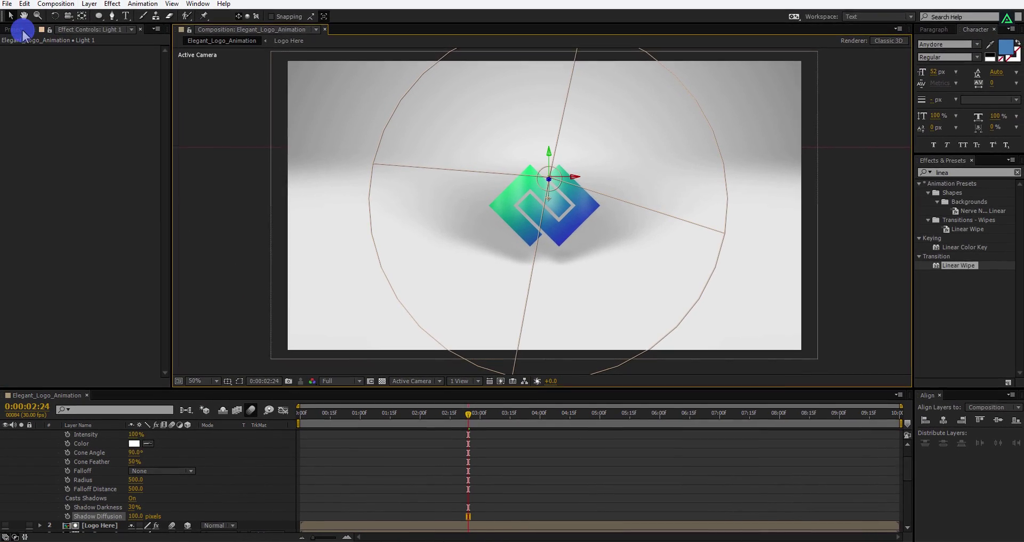
# Collapse every layer's properties in the timeline and leave all layers deselected
pyautogui.click(19, 29)
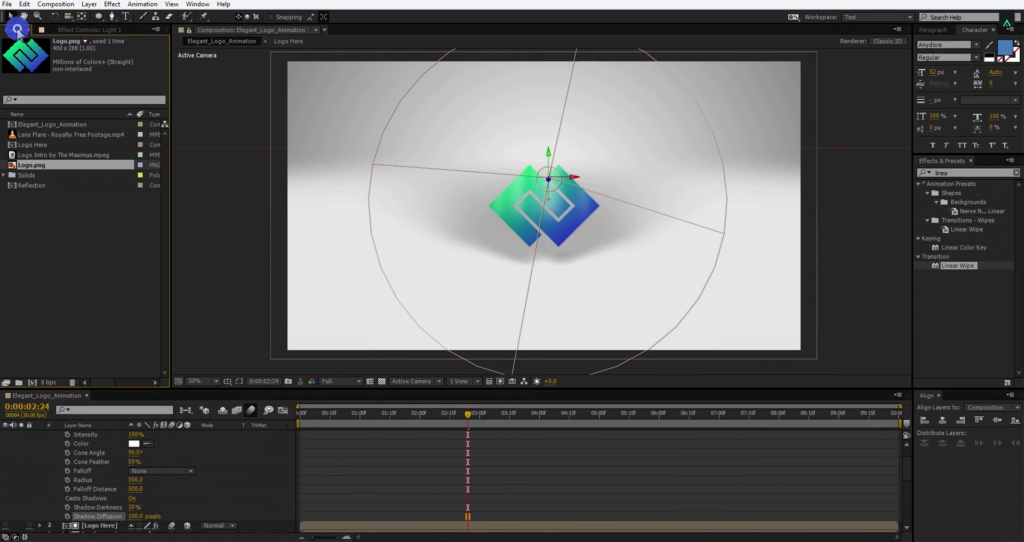
pyautogui.click(91, 443)
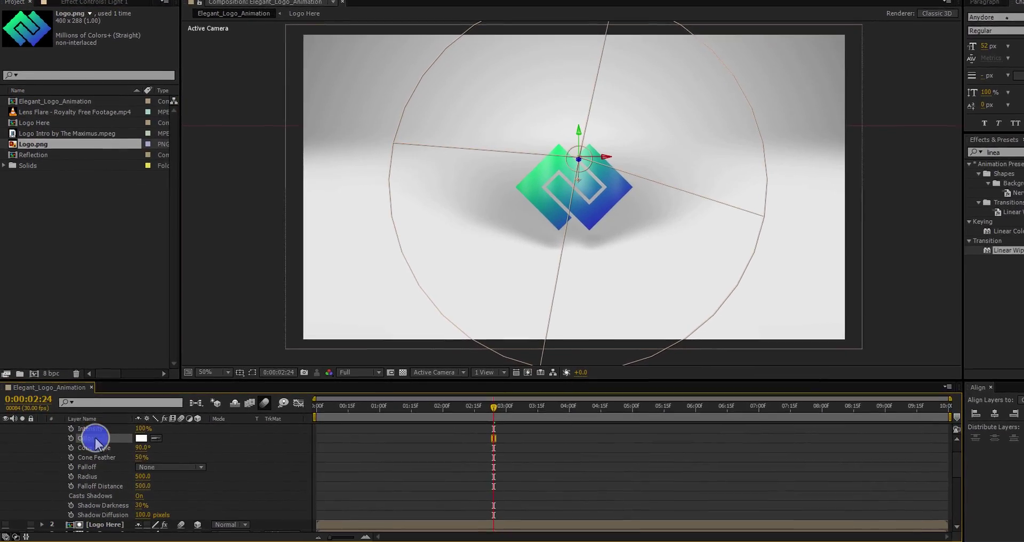
pyautogui.hotkey('ctrl', 'a')
pyautogui.press('u')
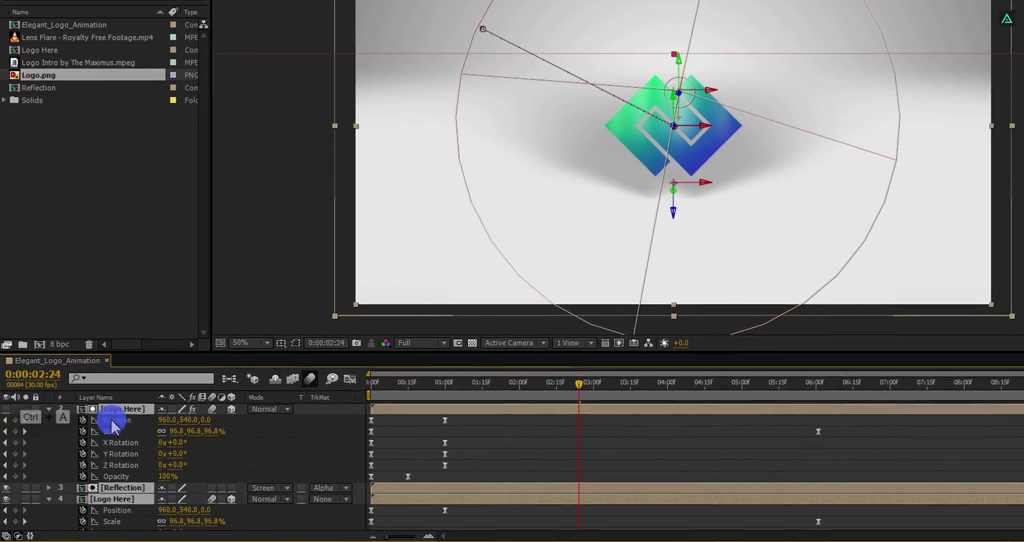
pyautogui.press('u')
pyautogui.click(112, 475)
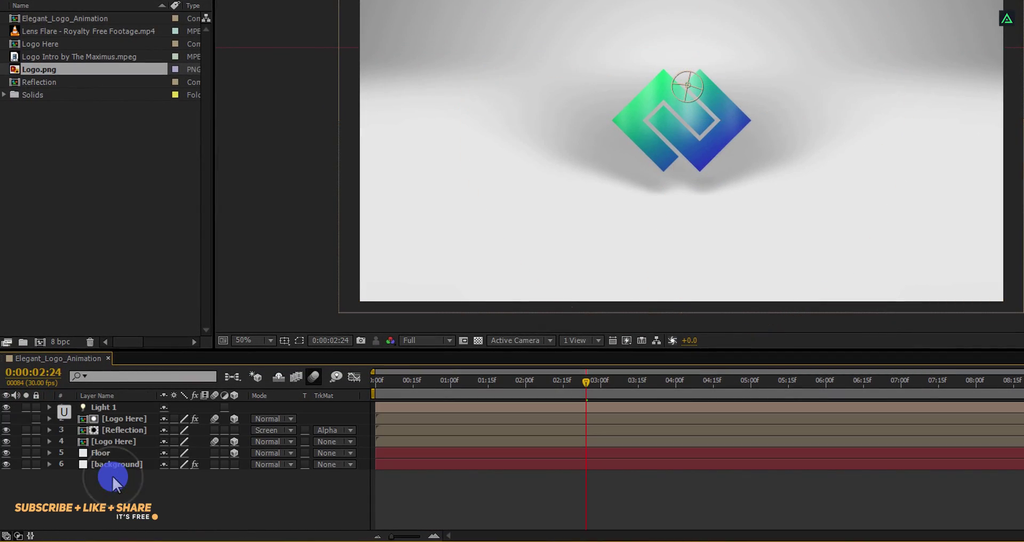
# Place the Lens Flare footage as the top layer with Screen blending mode
pyautogui.click(31, 30)
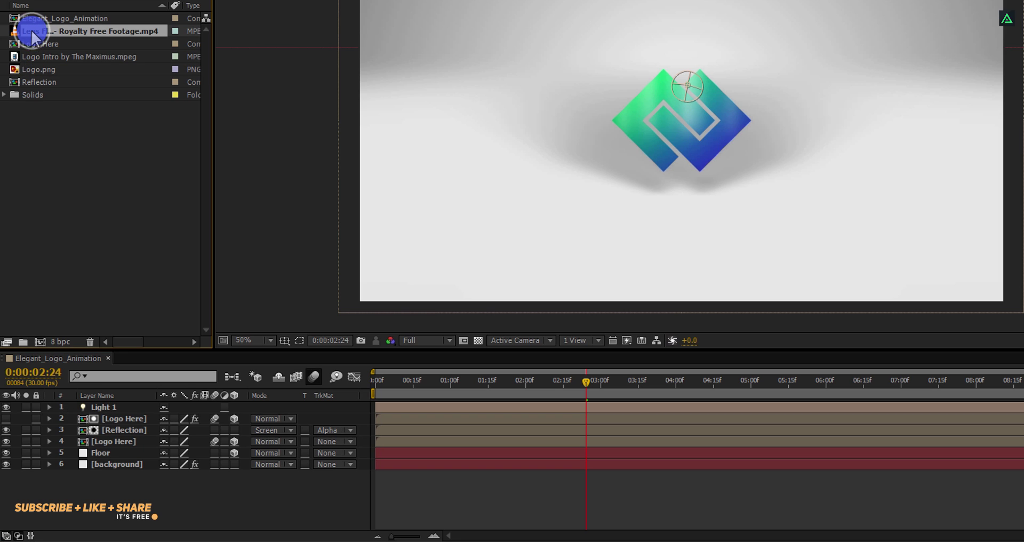
pyautogui.moveTo(31, 30); pyautogui.dragTo(85, 405)
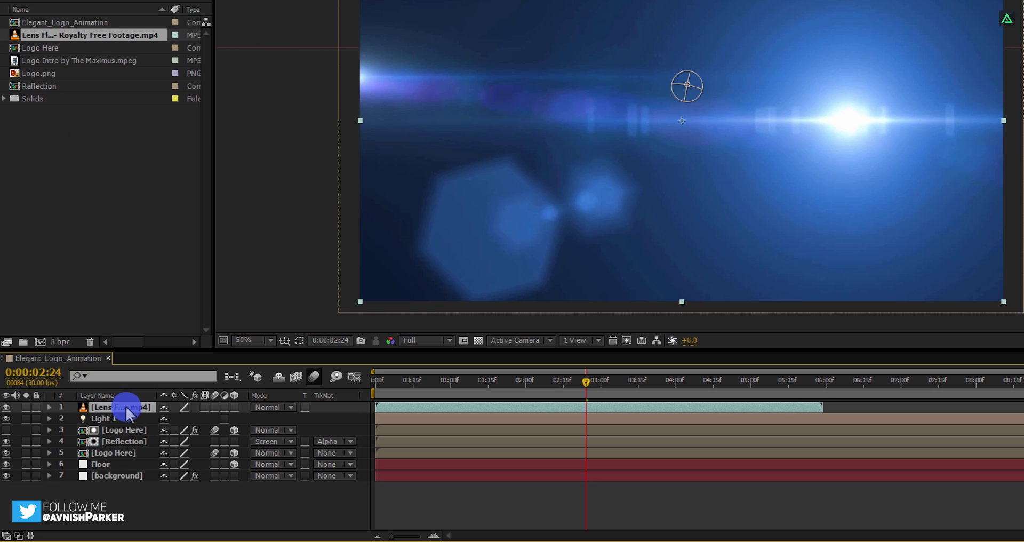
pyautogui.click(267, 407)
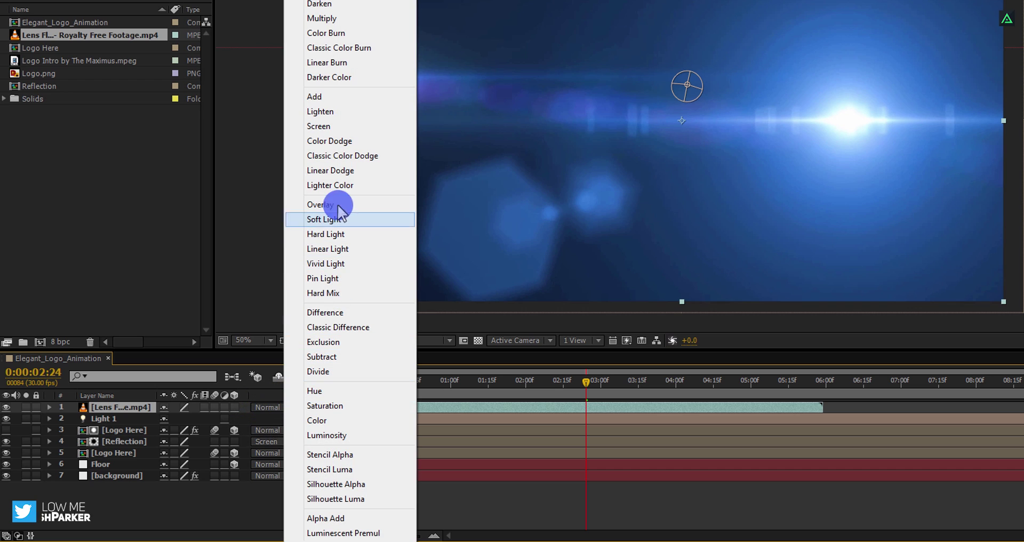
pyautogui.click(335, 126)
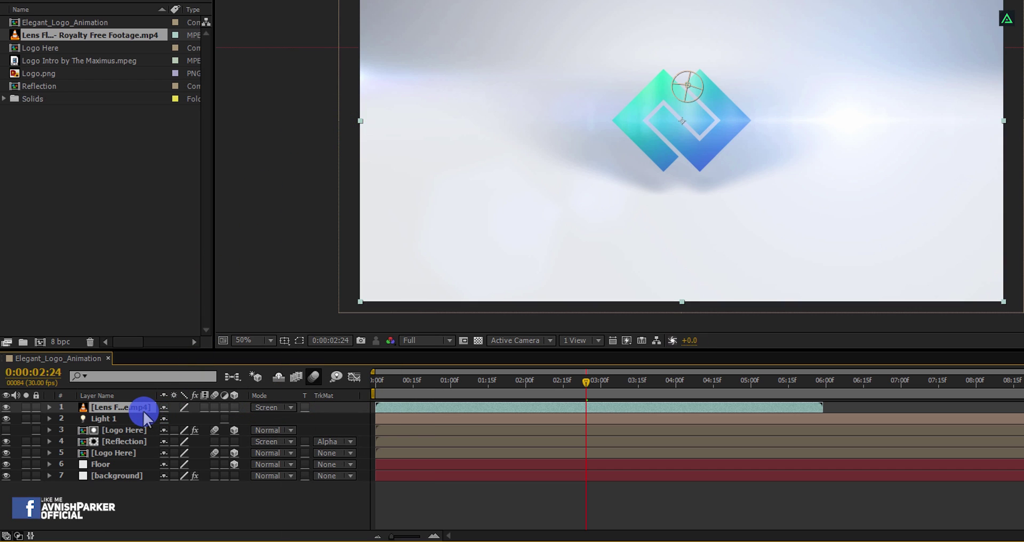
# Duplicate the Lens Flare layer and flip the copy horizontally
pyautogui.hotkey('ctrl', 'd')
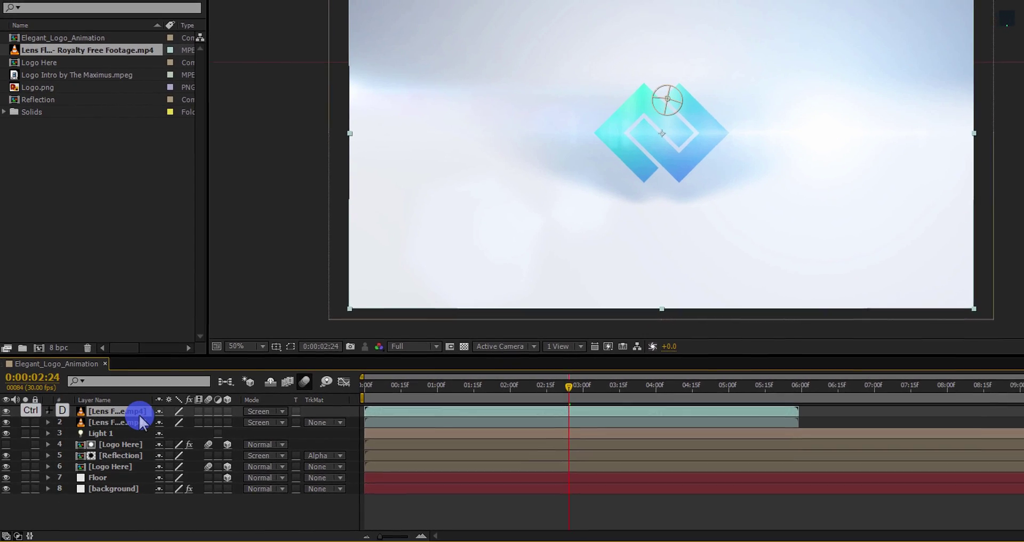
pyautogui.rightClick(145, 418)
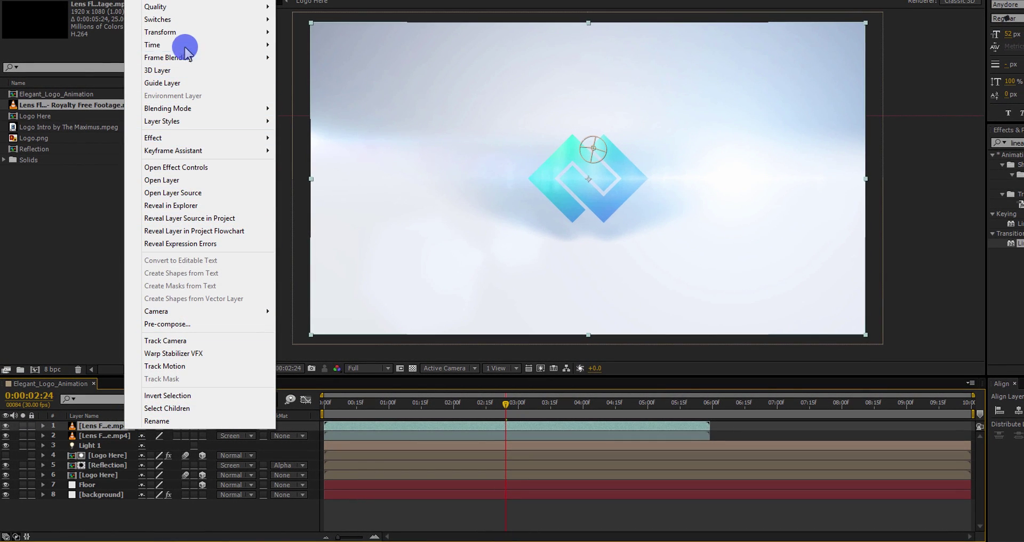
pyautogui.moveTo(184, 33)
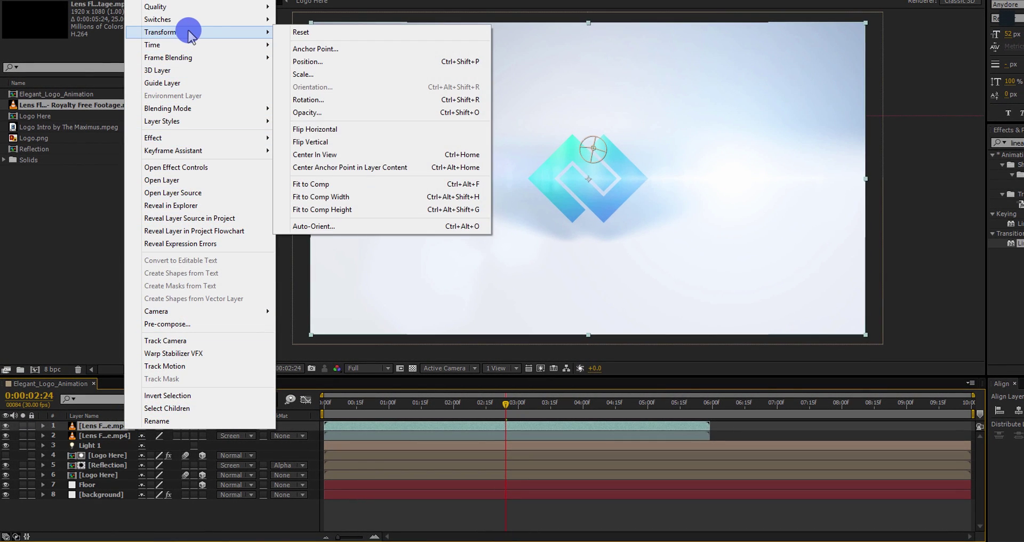
pyautogui.click(342, 129)
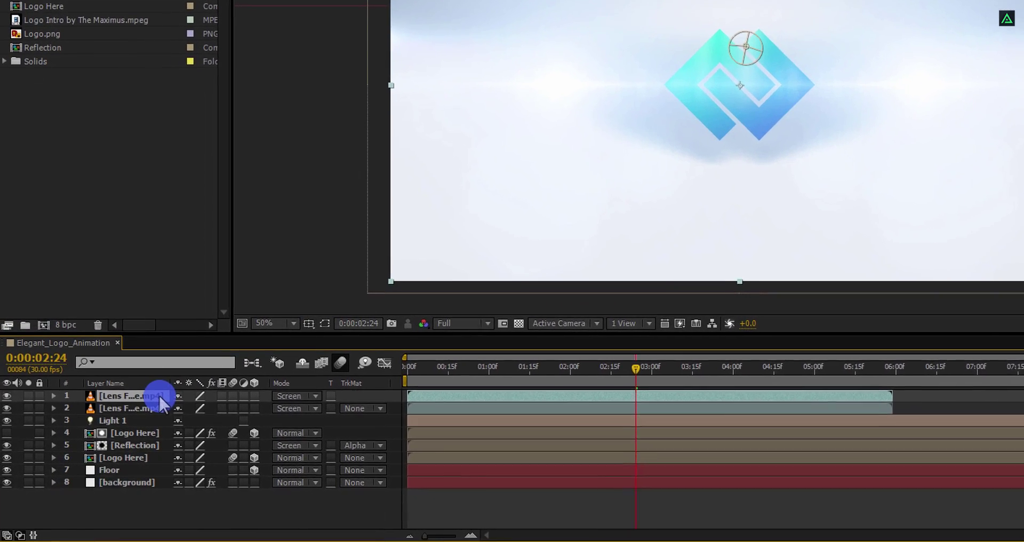
# Set the flipped flare copy's Opacity to 25%
pyautogui.press('t')
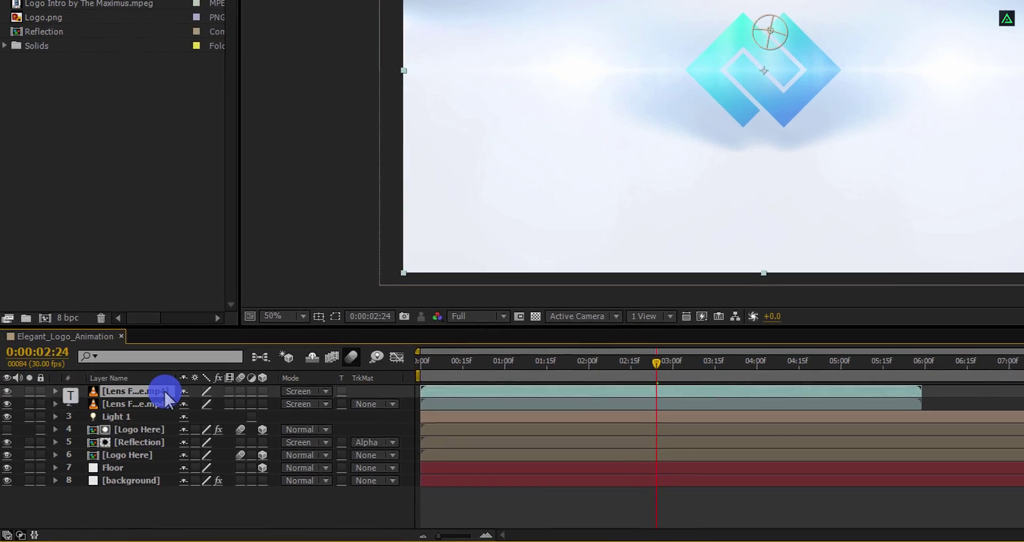
pyautogui.click(191, 401)
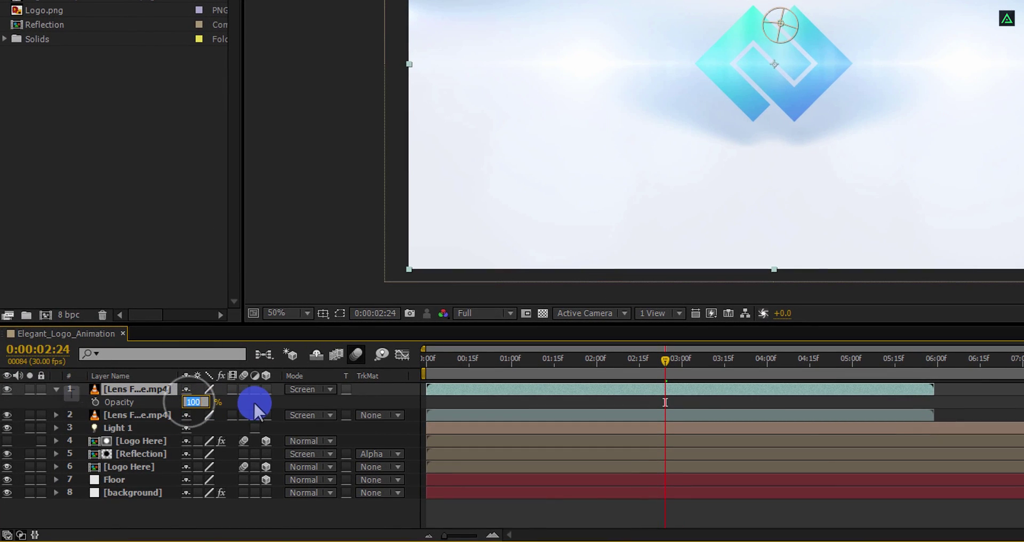
pyautogui.write('25')
pyautogui.press('Return')
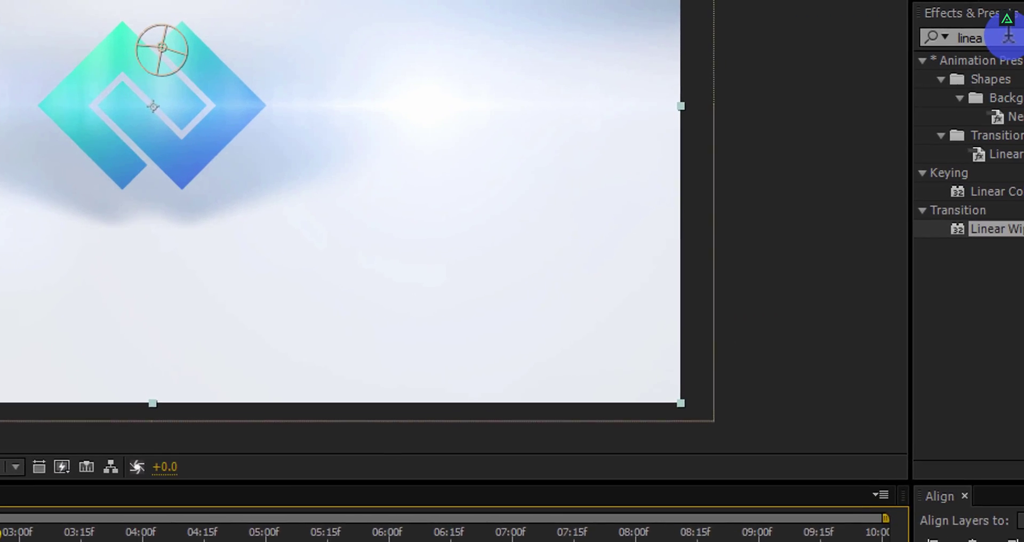
# Apply Hue/Saturation to the top Lens Flare copy and set Master Hue to 0x+135°
pyautogui.click(987, 32)
pyautogui.write('hue')
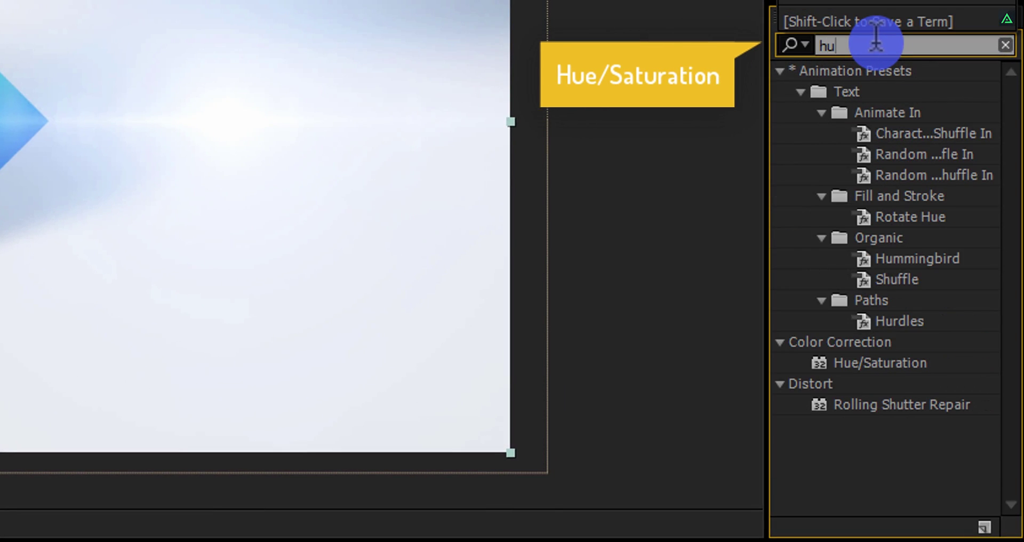
pyautogui.click(870, 176)
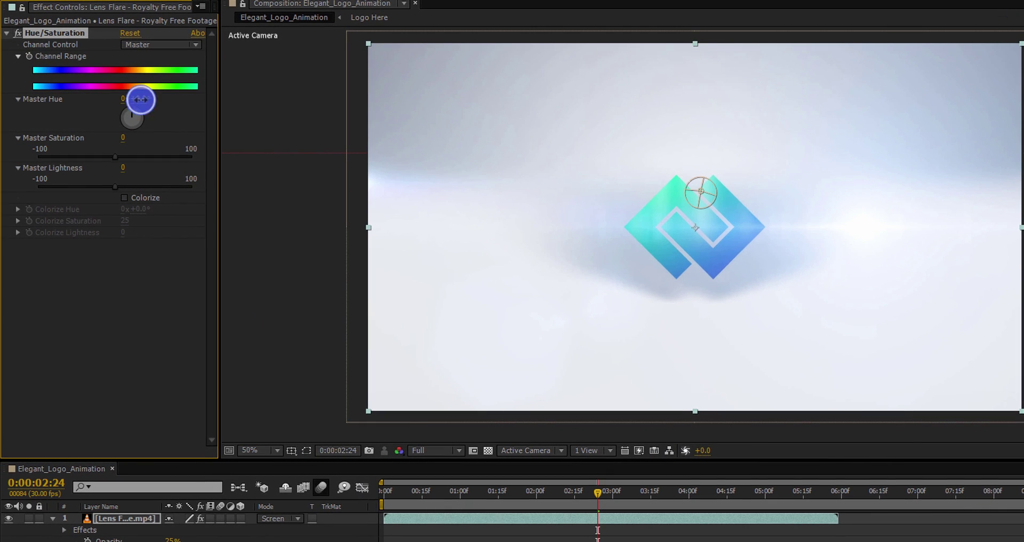
pyautogui.moveTo(141, 99); pyautogui.dragTo(234, 100)
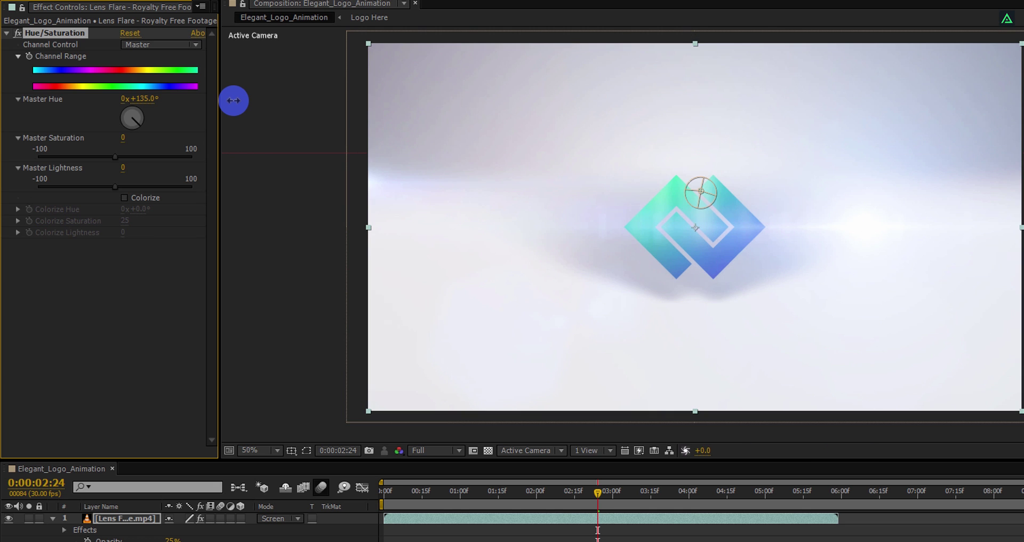
# Move the time indicator to about 00:15f to preview the logo animation
pyautogui.click(431, 493)
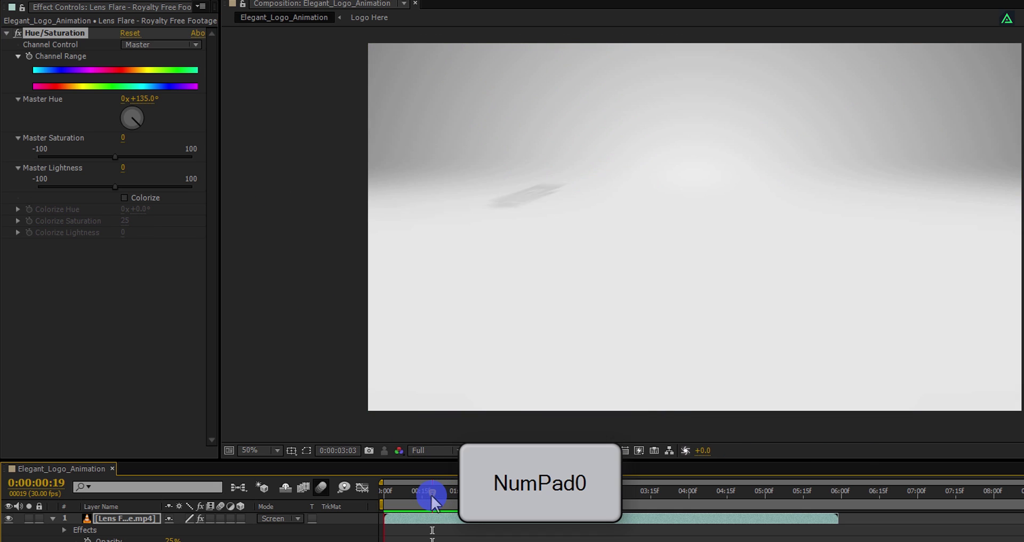